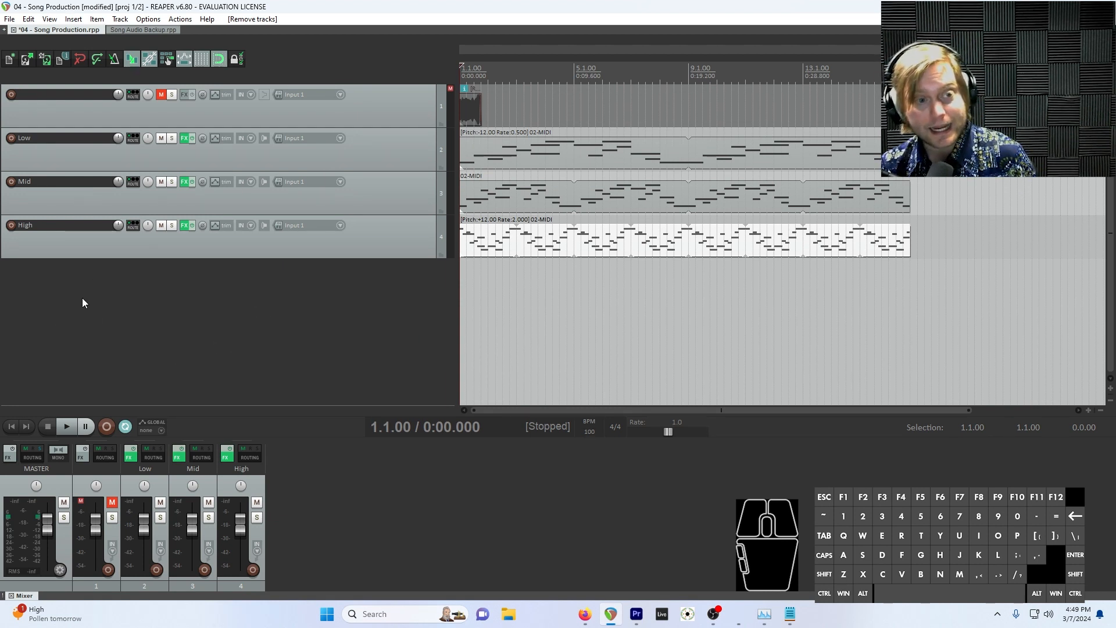
Add a new track and nest the Low, Mid and High tracks inside it as a folder
double_click(164, 315)
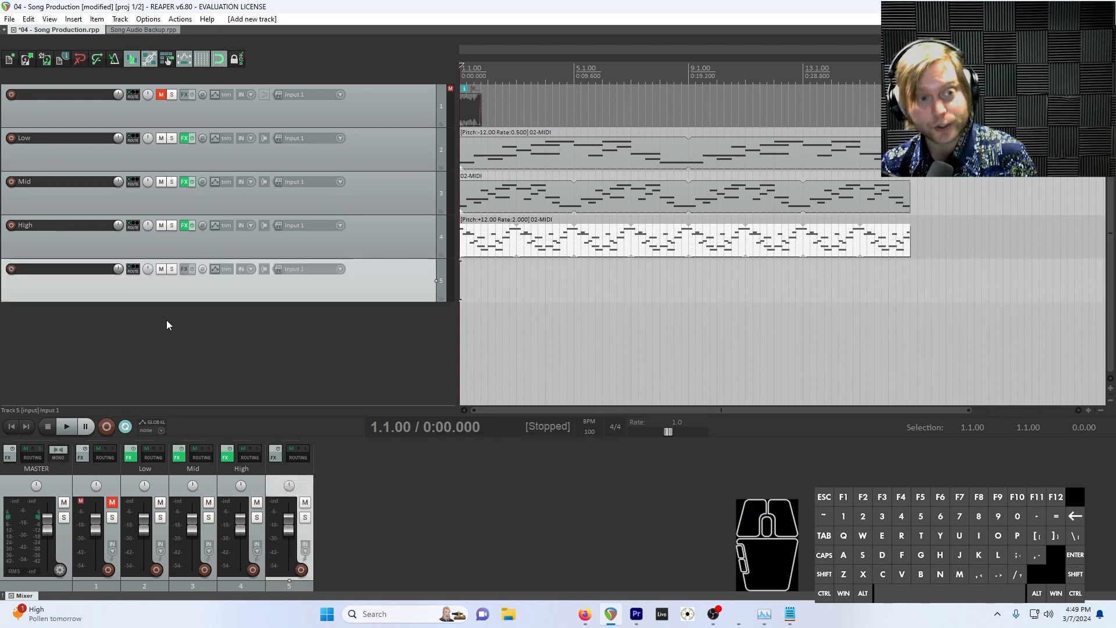
left_click(256, 242)
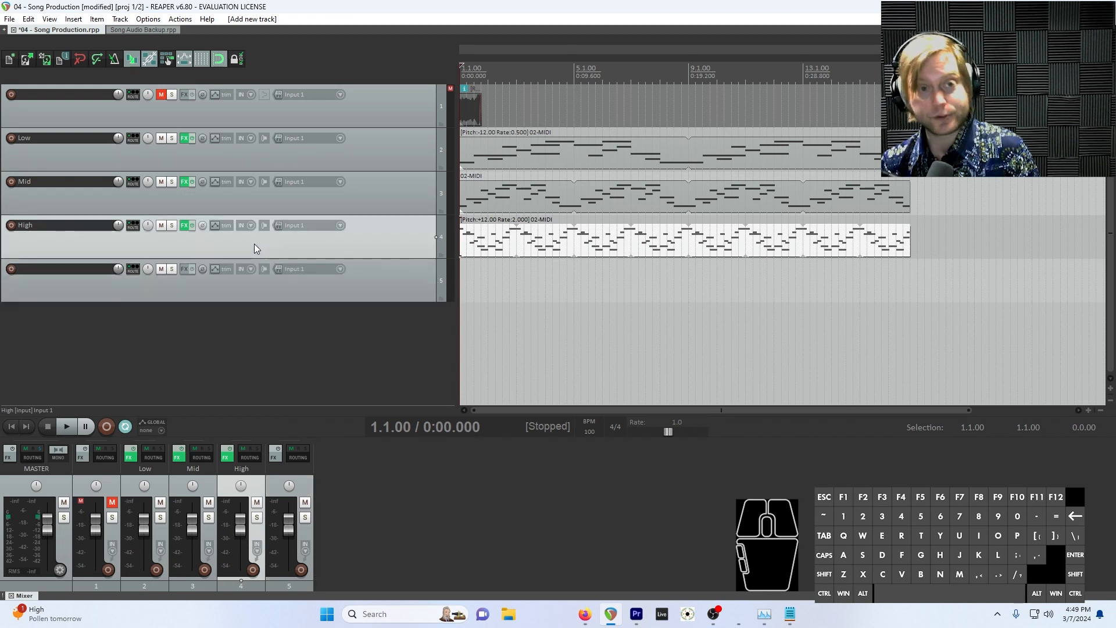
left_click(388, 144, "shift")
left_click_drag(364, 156, 352, 279)
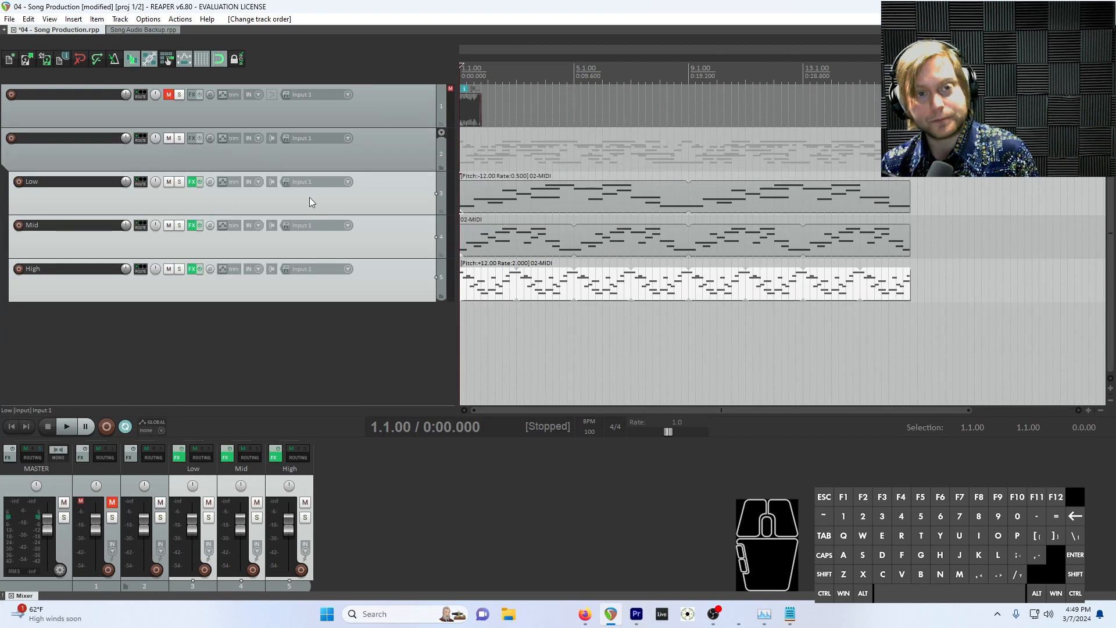
Name the folder track above Low "Grouped EQ"
left_click(71, 144)
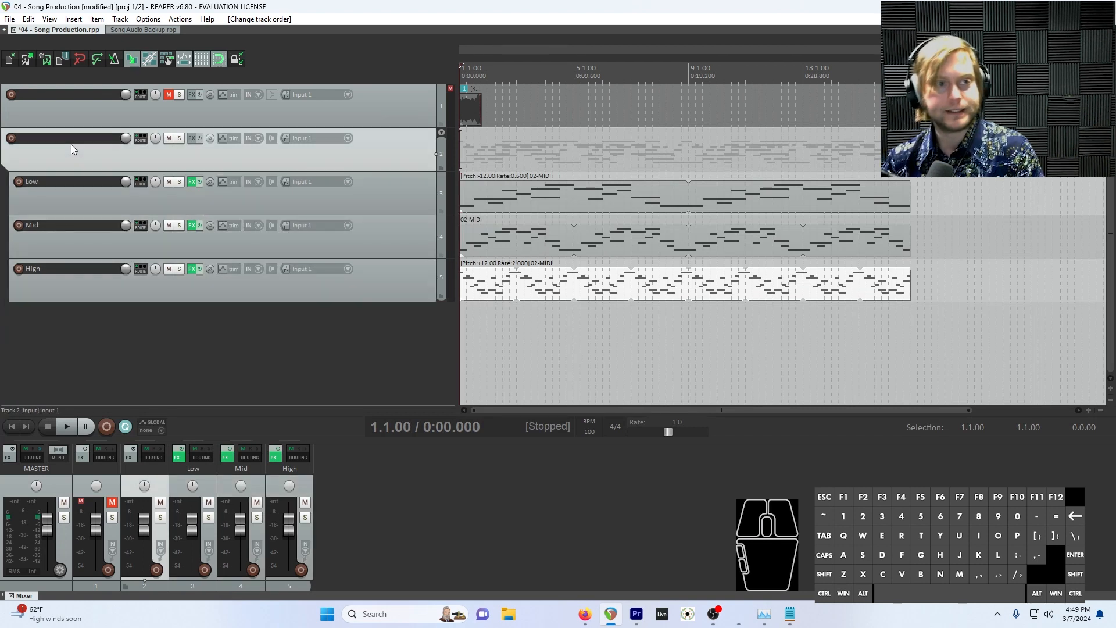
double_click(72, 138)
type("Gr")
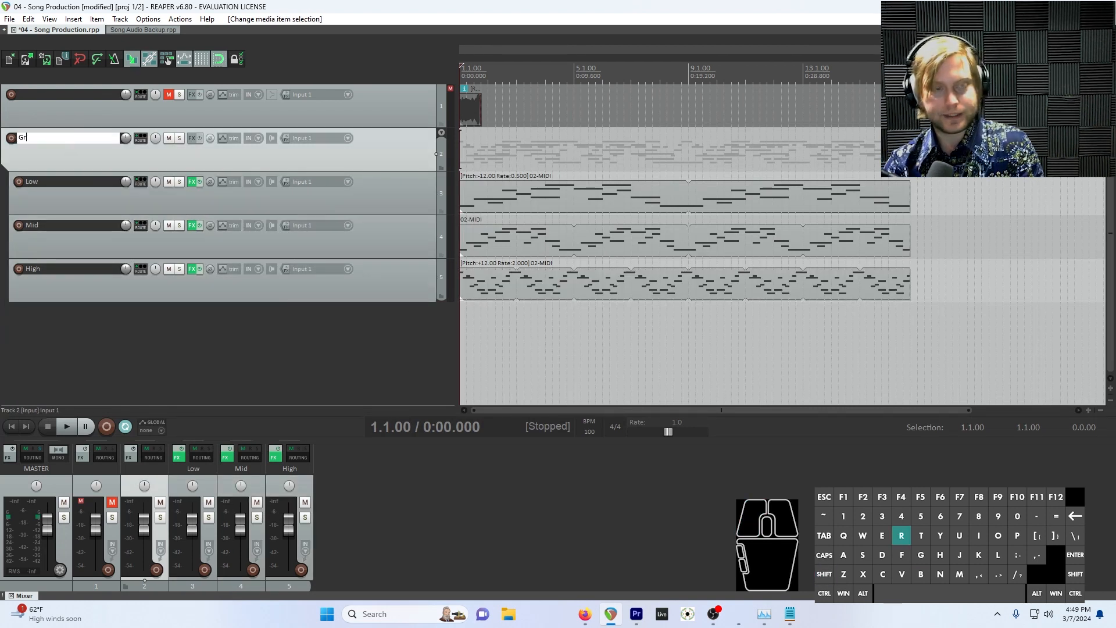
type("ouped EQ")
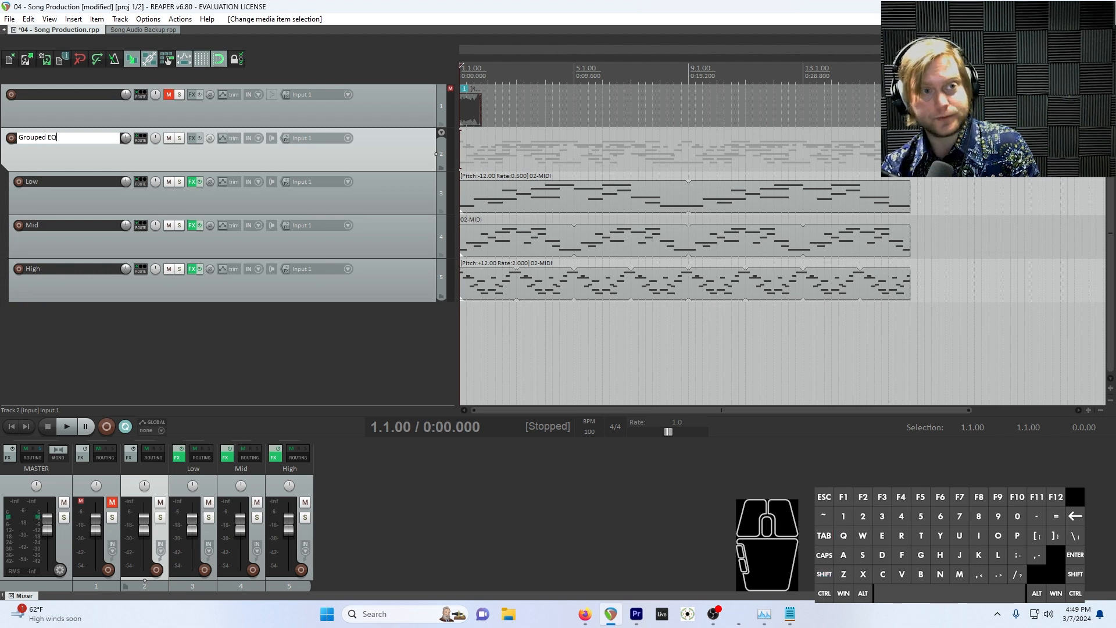
key("Return")
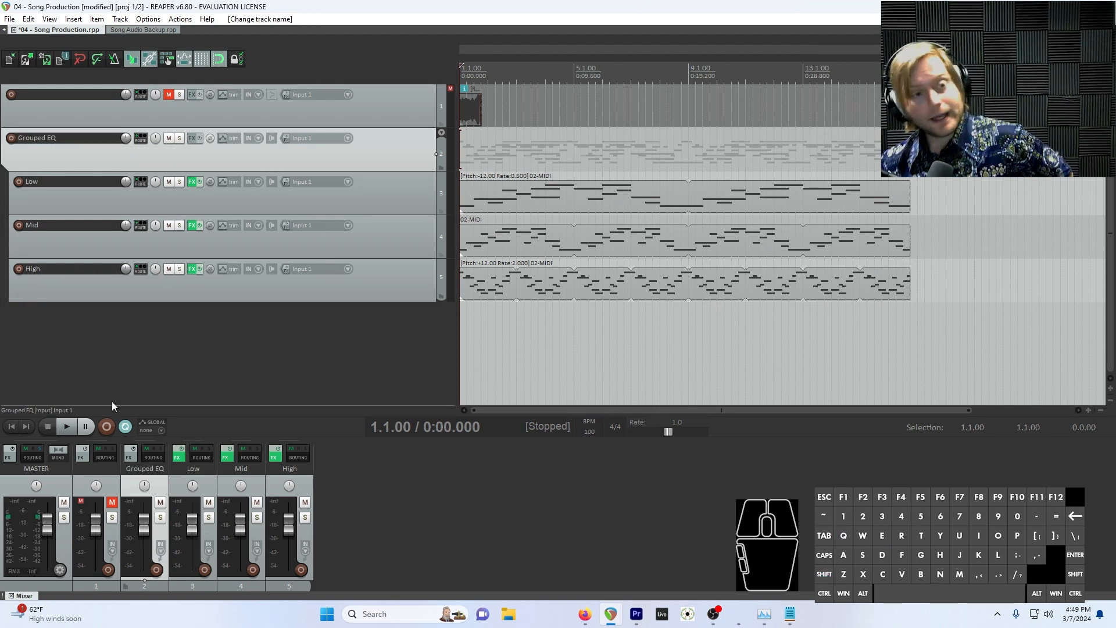
Add a new track below High, outside the folder, and name it "Reverb"
double_click(47, 332)
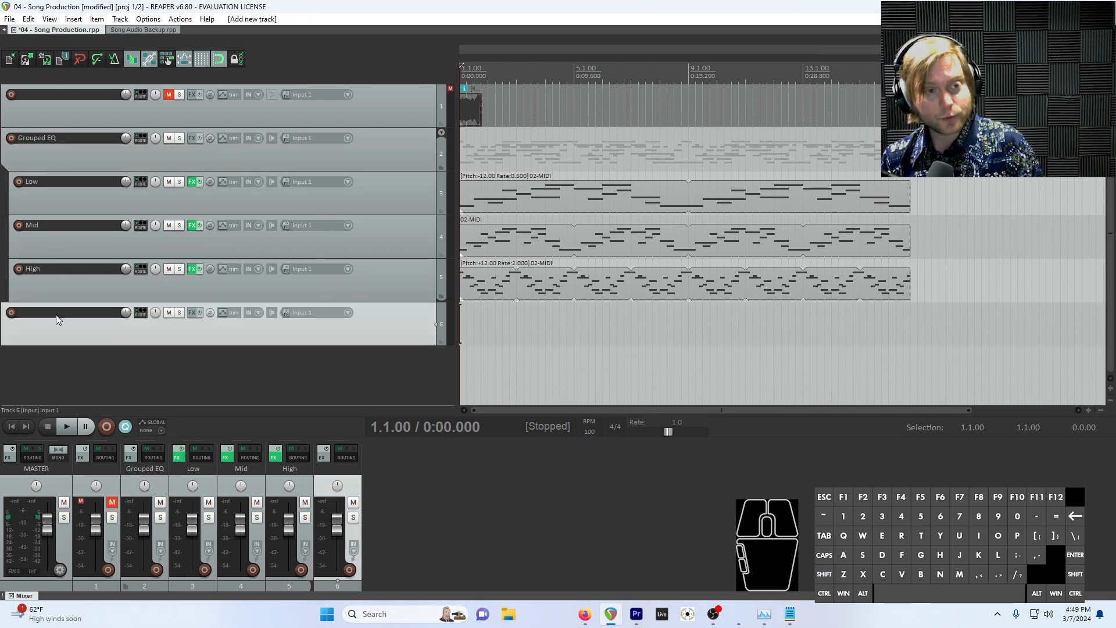
double_click(56, 315)
type("Rev")
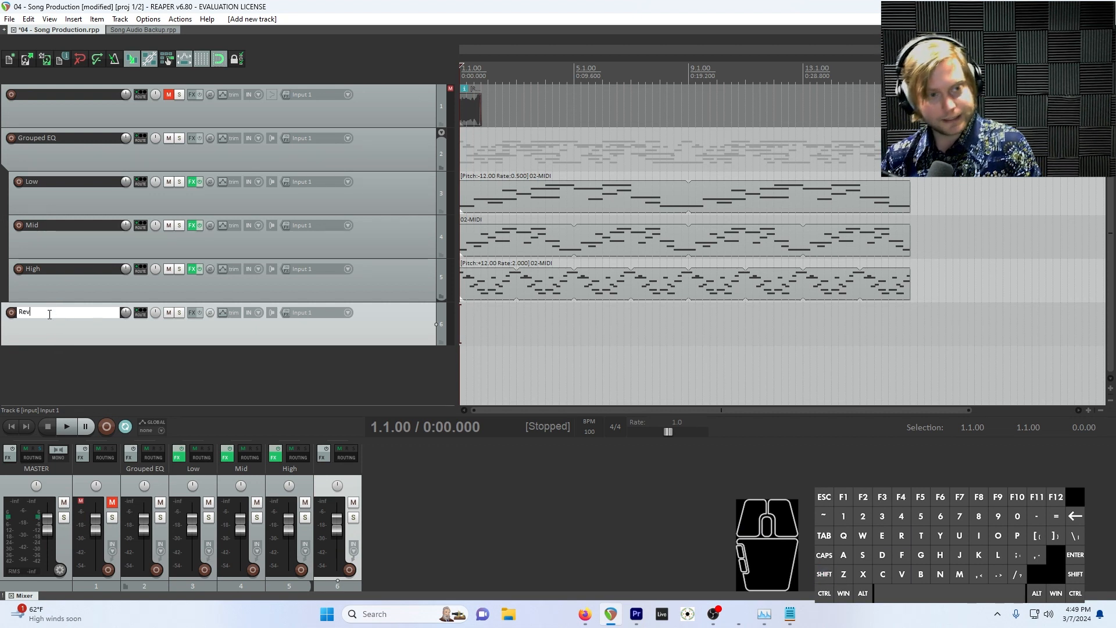
type("erb")
key("Return")
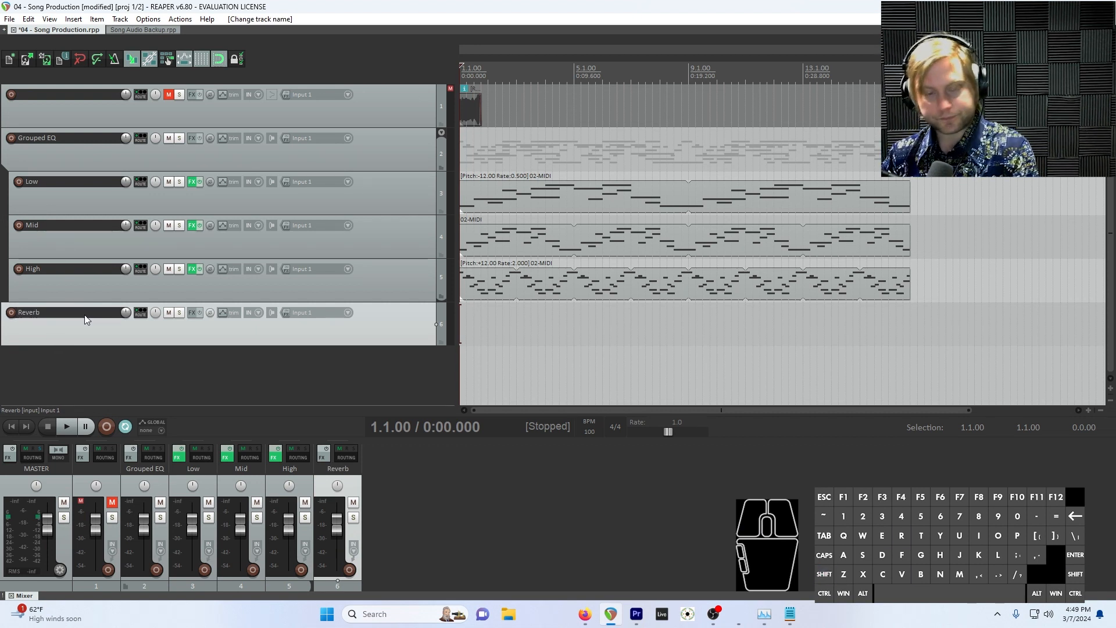
Find the ReaVerbate (Cockos) plugin by filtering for "reaverb" and add it to the Reverb track
left_click(189, 313)
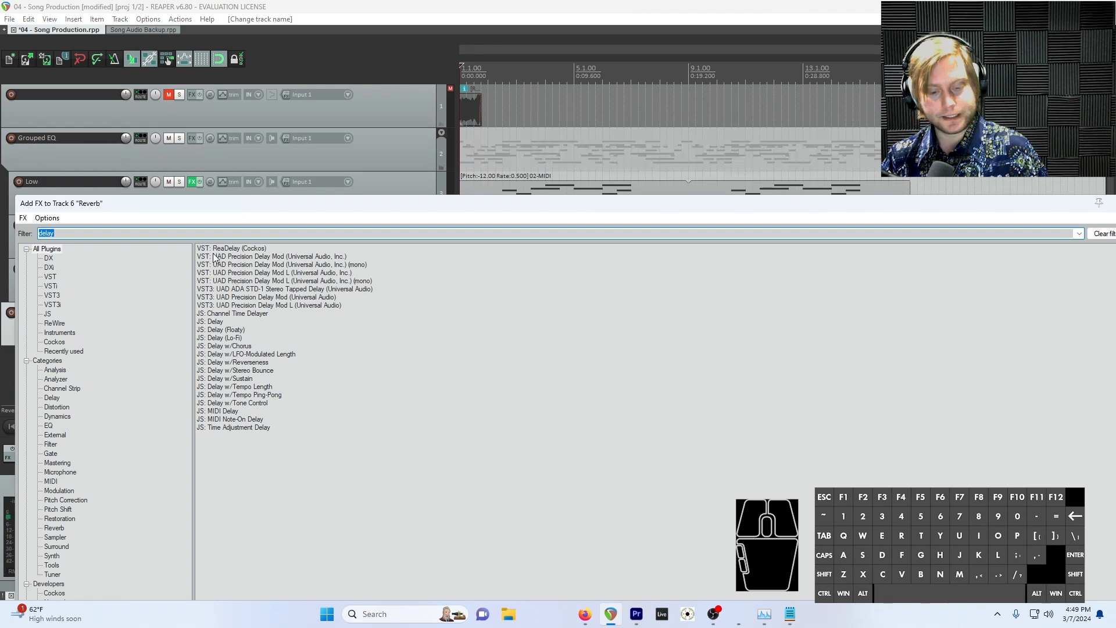
type("rev")
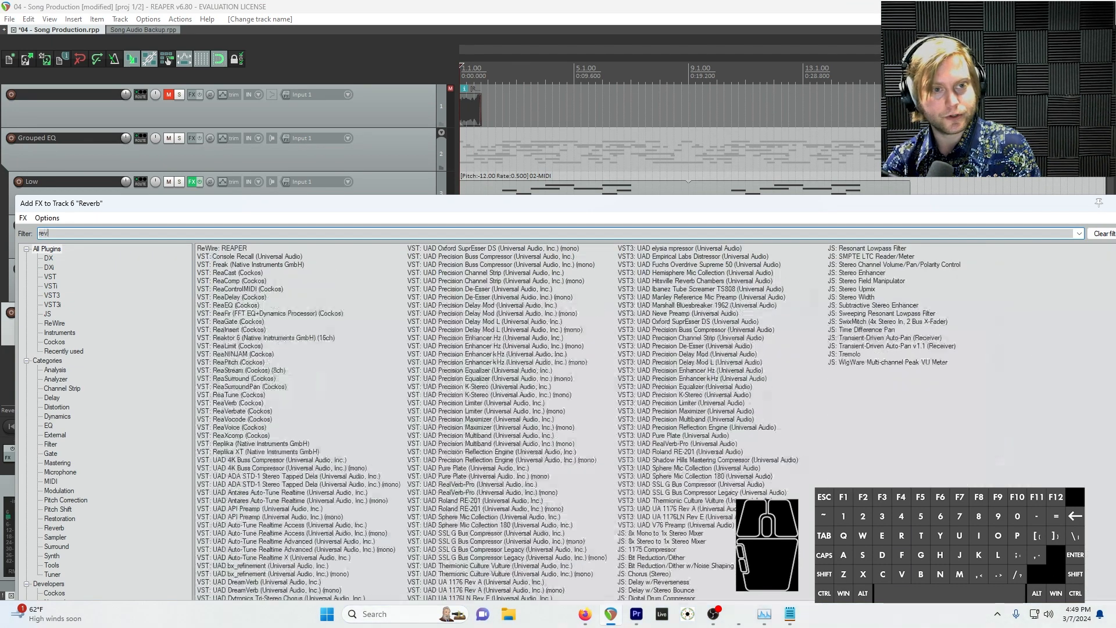
type("erb")
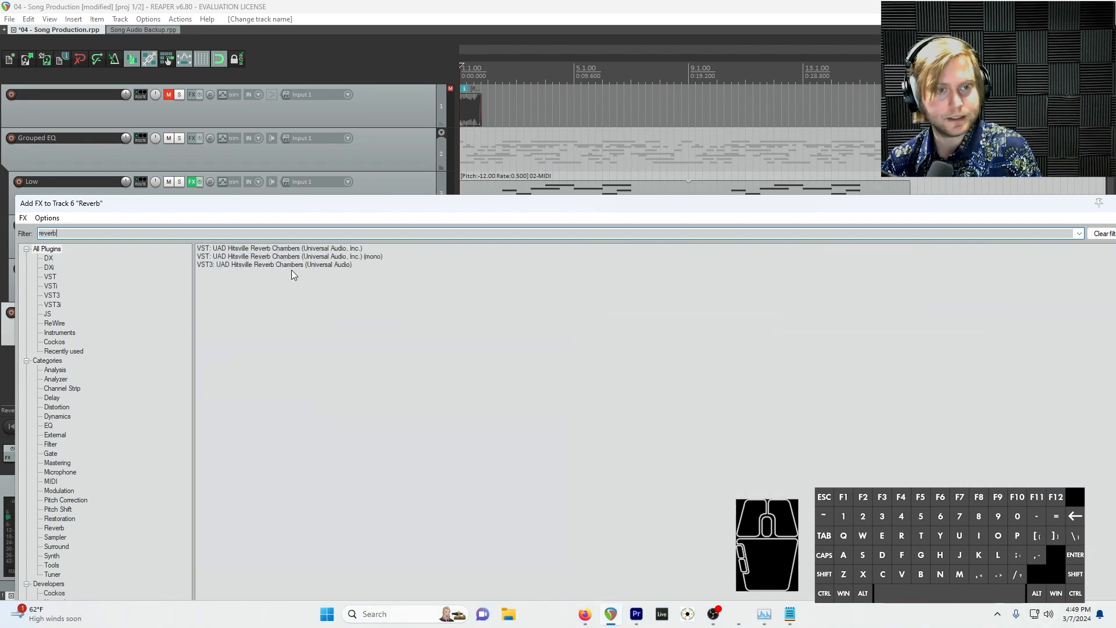
double_click(126, 231)
type("reaverb")
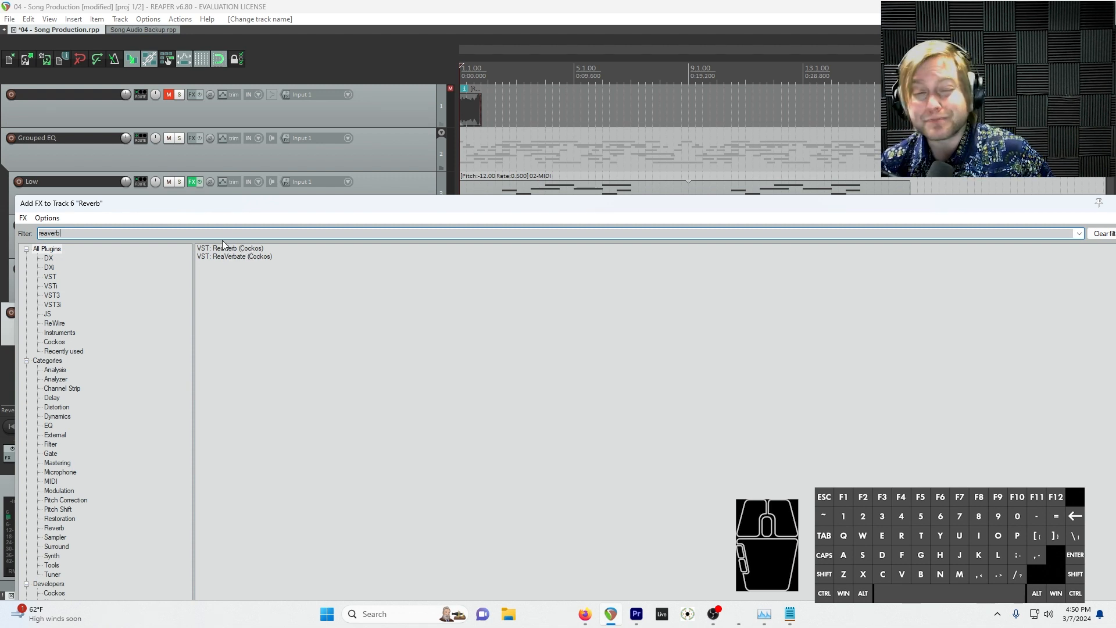
double_click(235, 256)
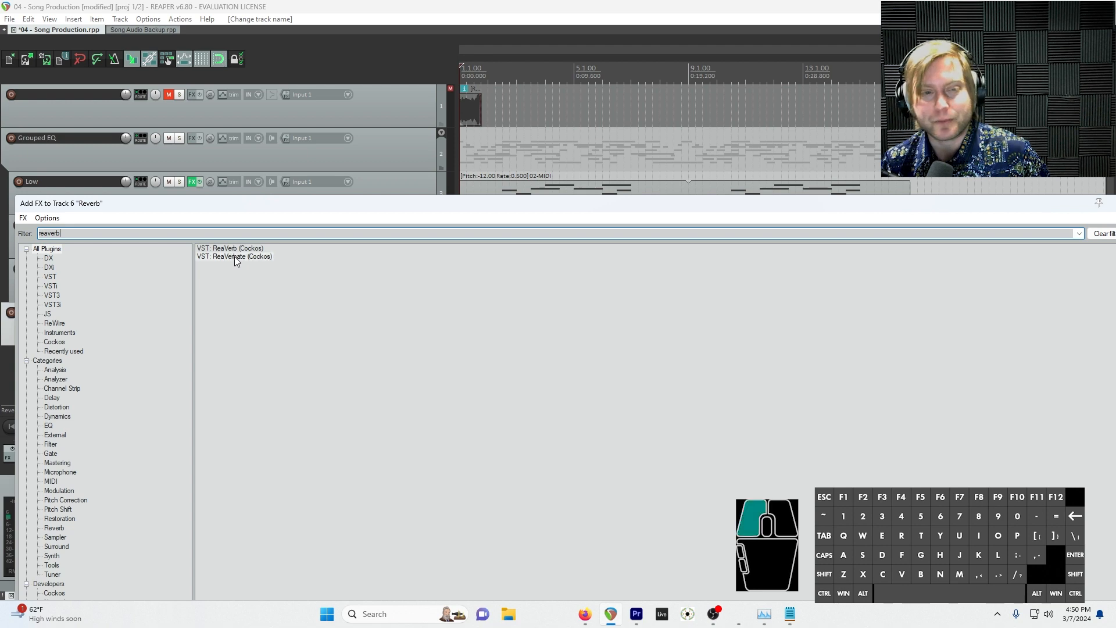
Lower ReaVerbate's dry level to -inf on the Reverb track
left_click_drag(212, 36, 667, 159)
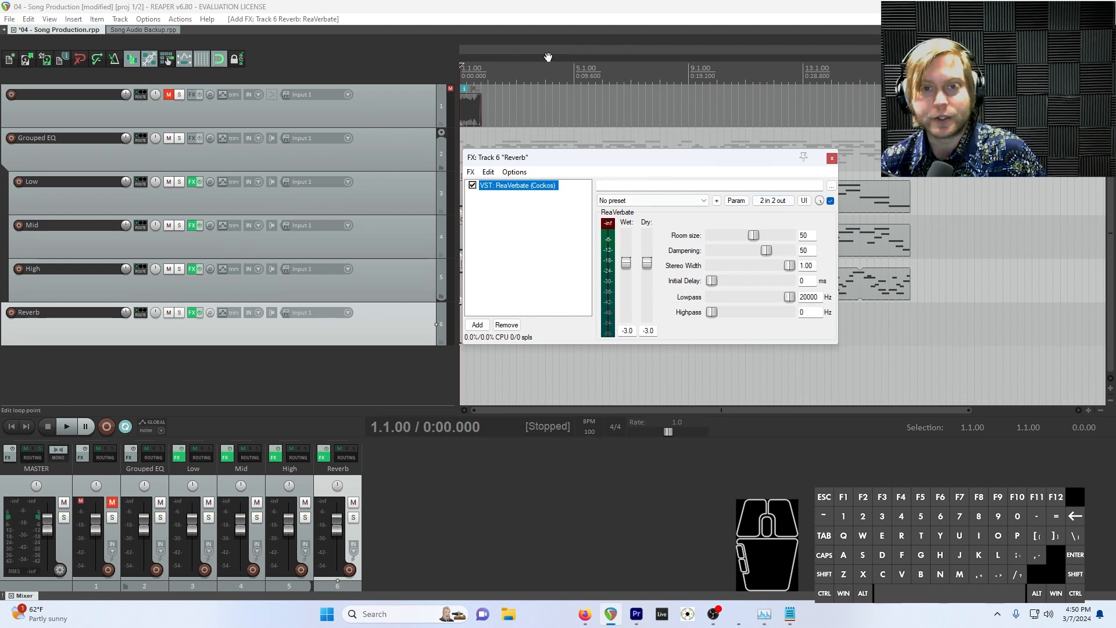
left_click_drag(634, 162, 660, 93)
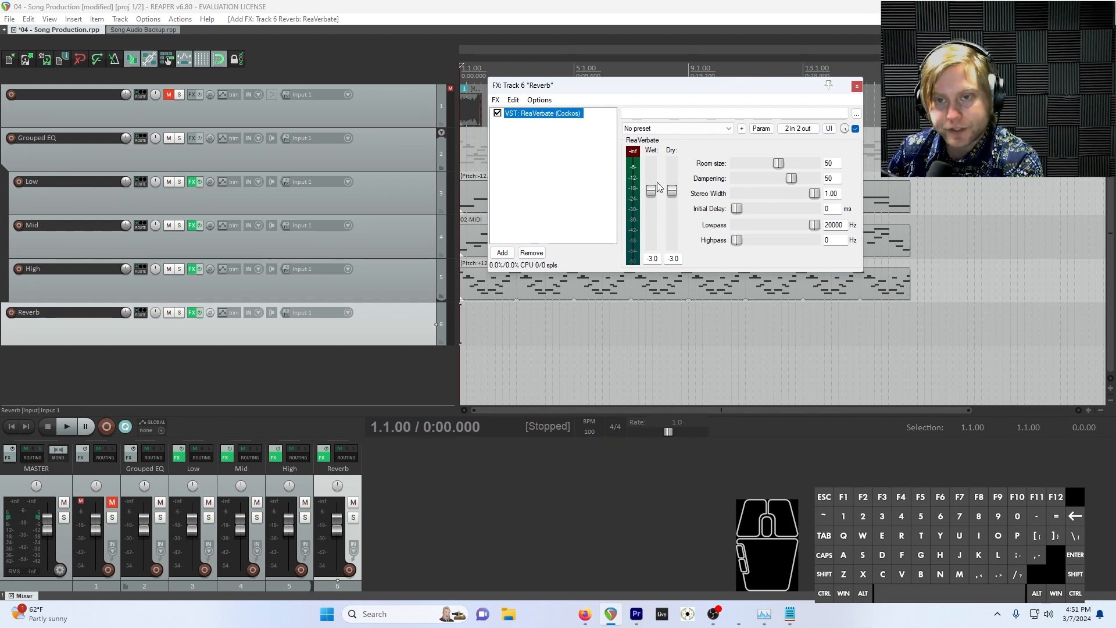
left_click_drag(676, 191, 676, 258)
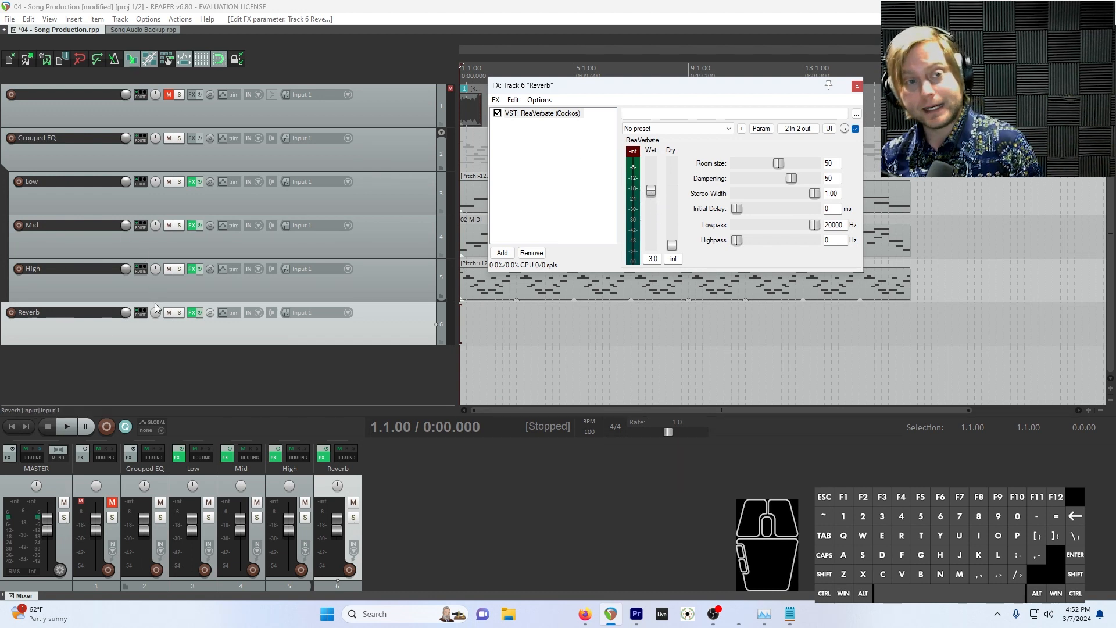
left_click(121, 336)
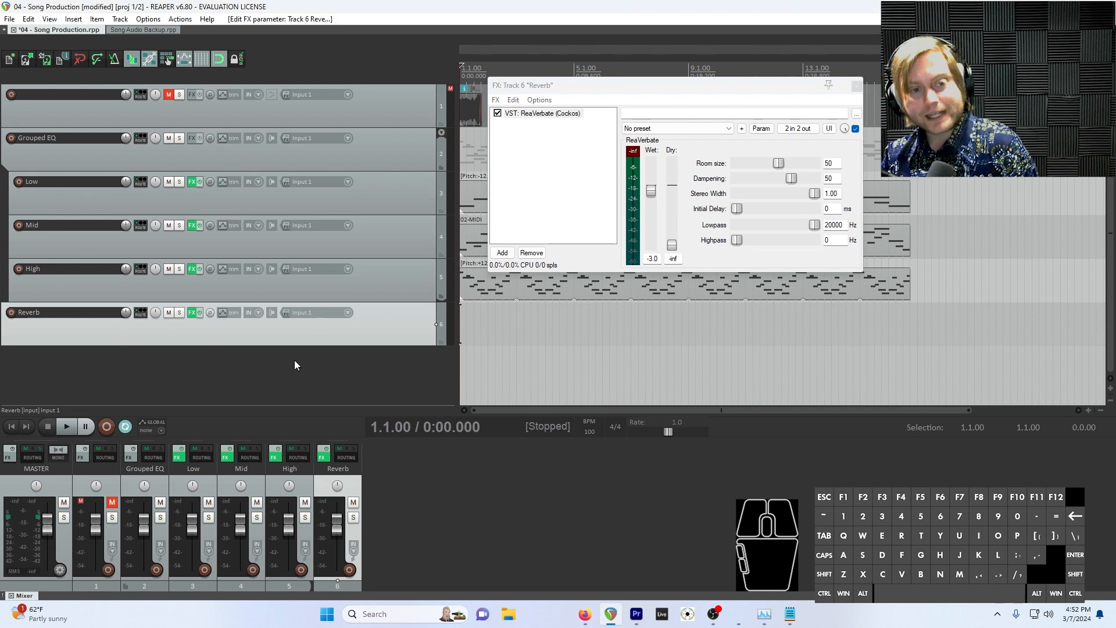
Create a send from the High track to the Reverb track and dismiss its send controls
left_click(140, 270)
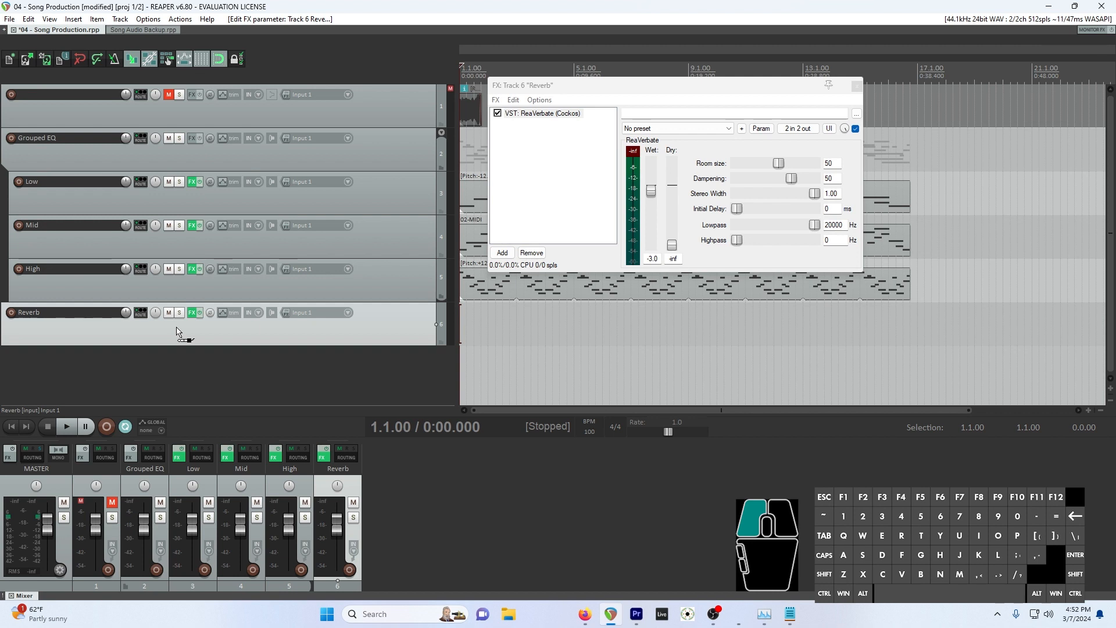
left_click_drag(177, 331, 177, 327)
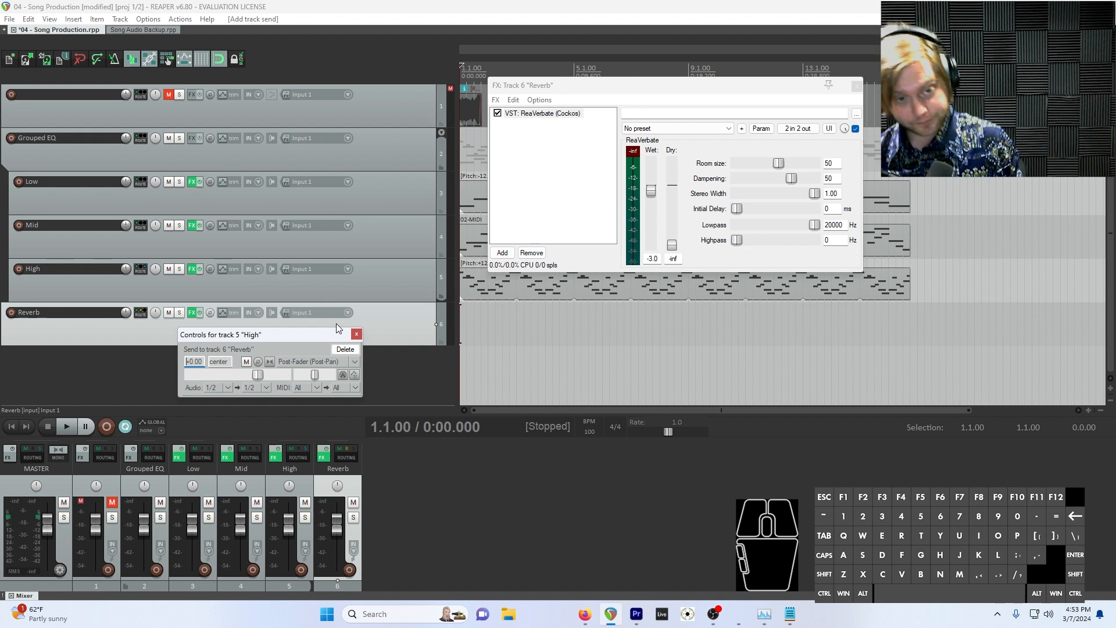
left_click(356, 336)
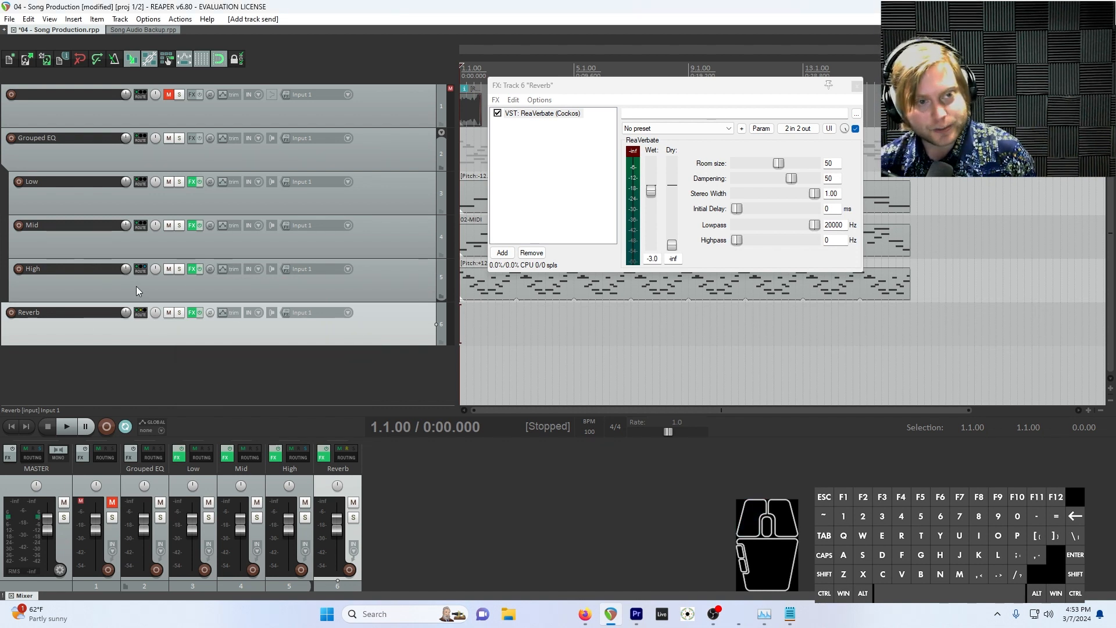
Add a send to the Reverb track in the Mid track's routing settings
left_click(141, 228)
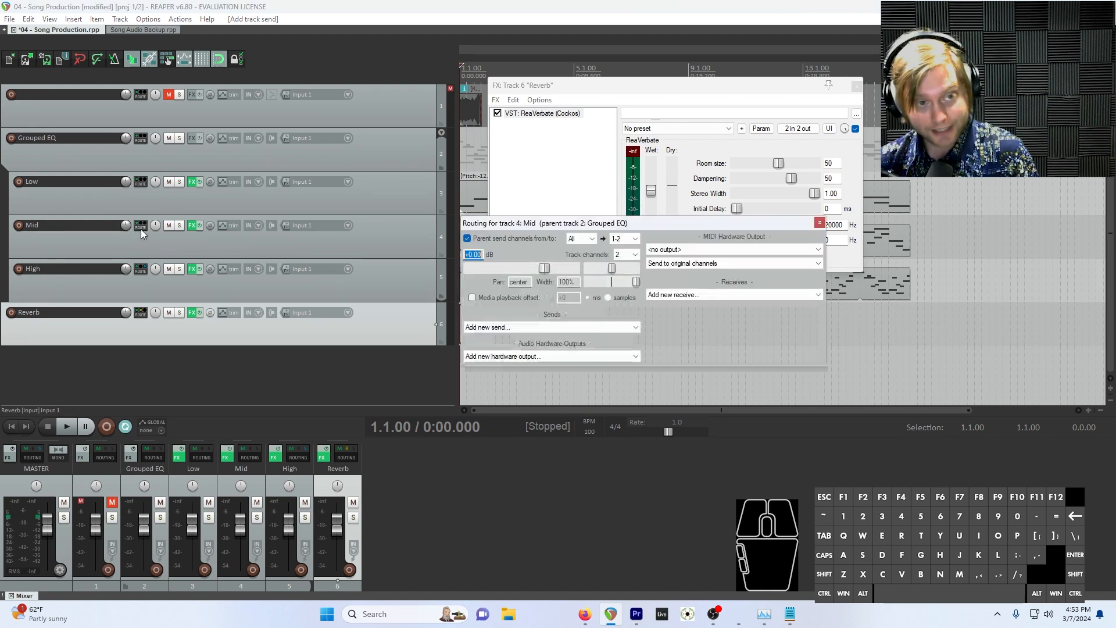
left_click_drag(589, 220, 625, 288)
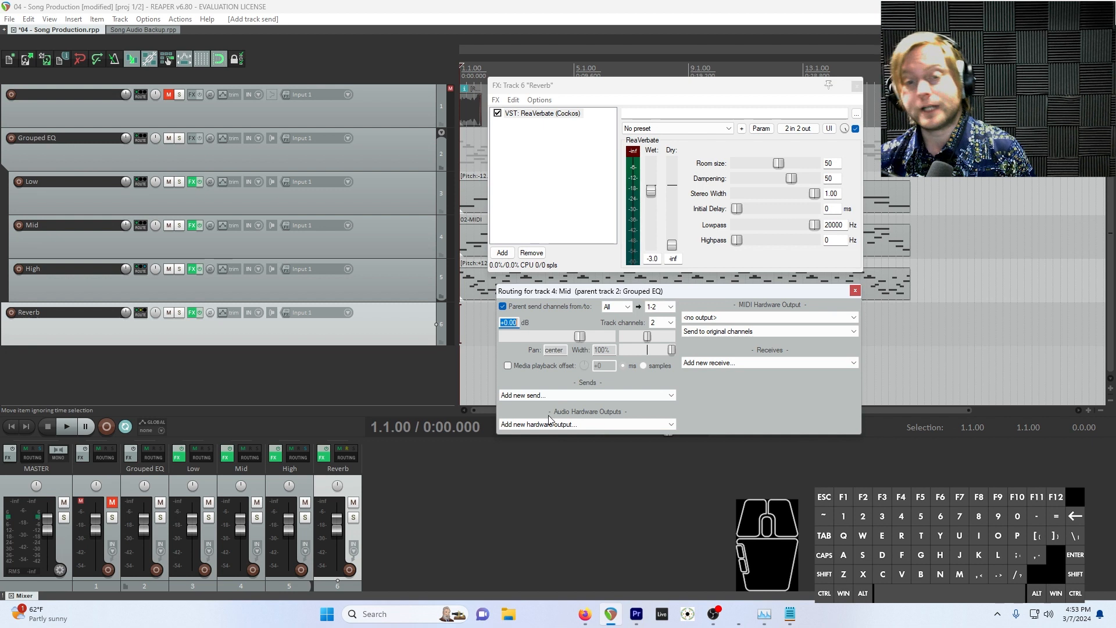
left_click(527, 396)
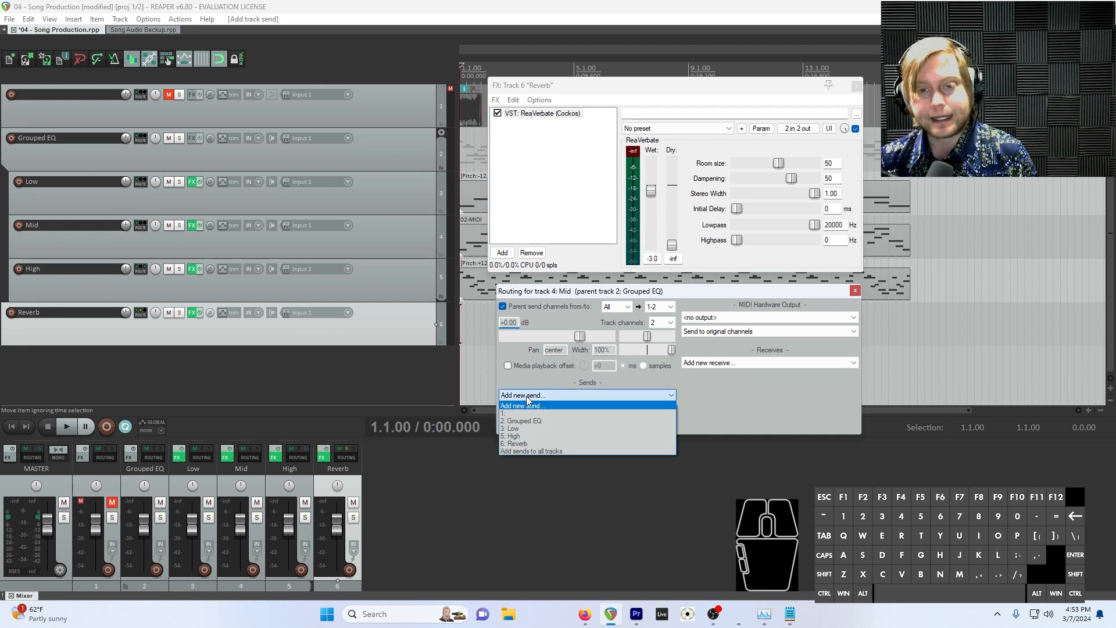
left_click(554, 444)
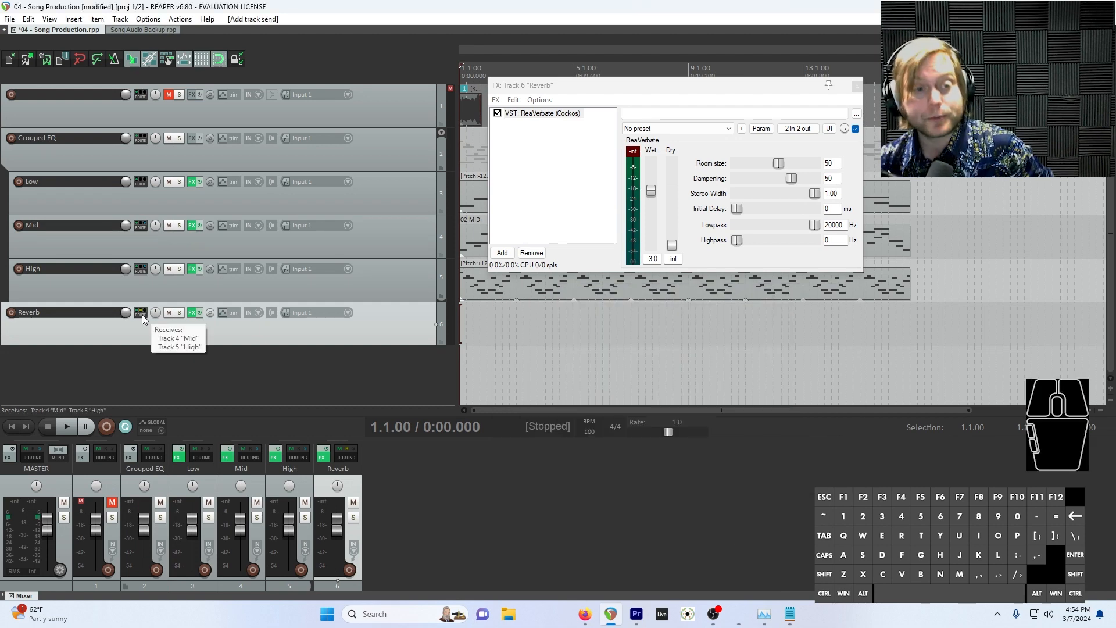
Add a receive from the Low track in the Reverb track's routing settings
left_click(142, 315)
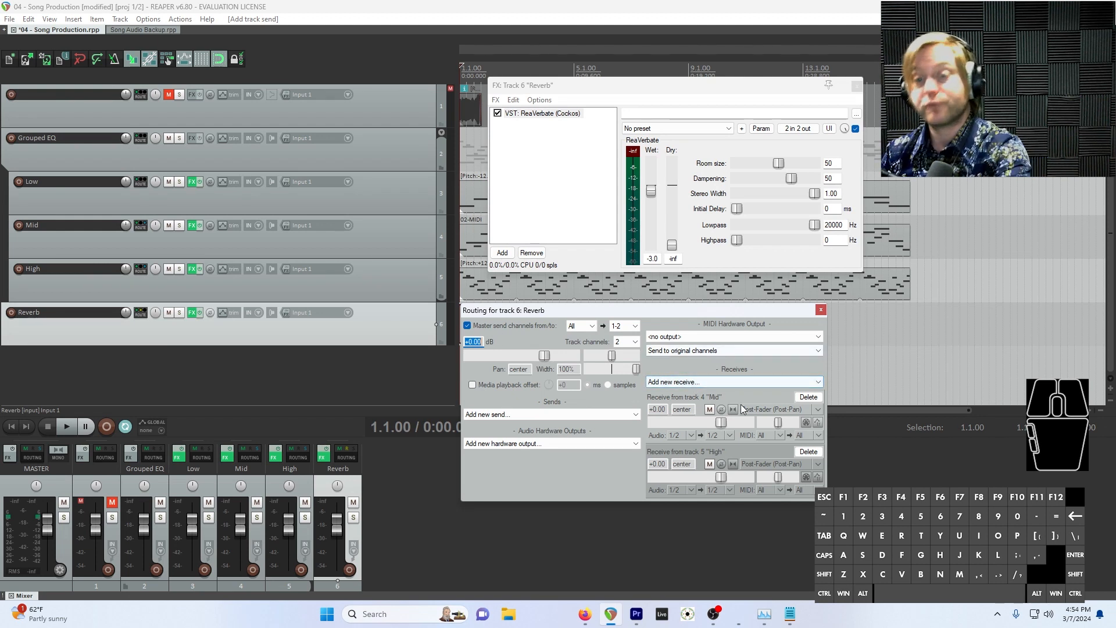
left_click(719, 384)
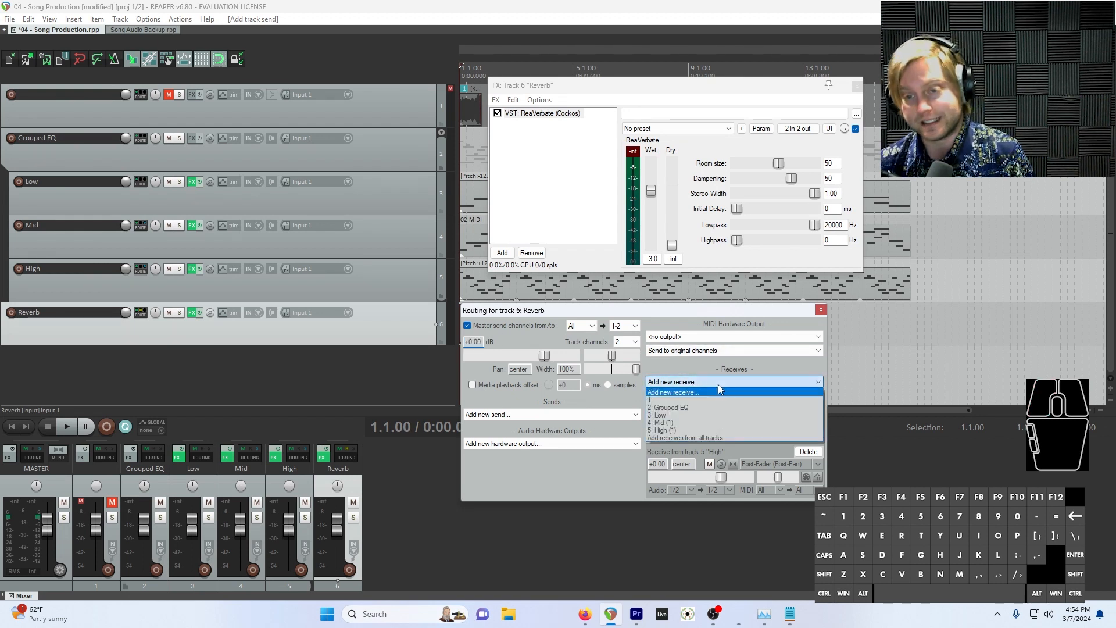
left_click(705, 414)
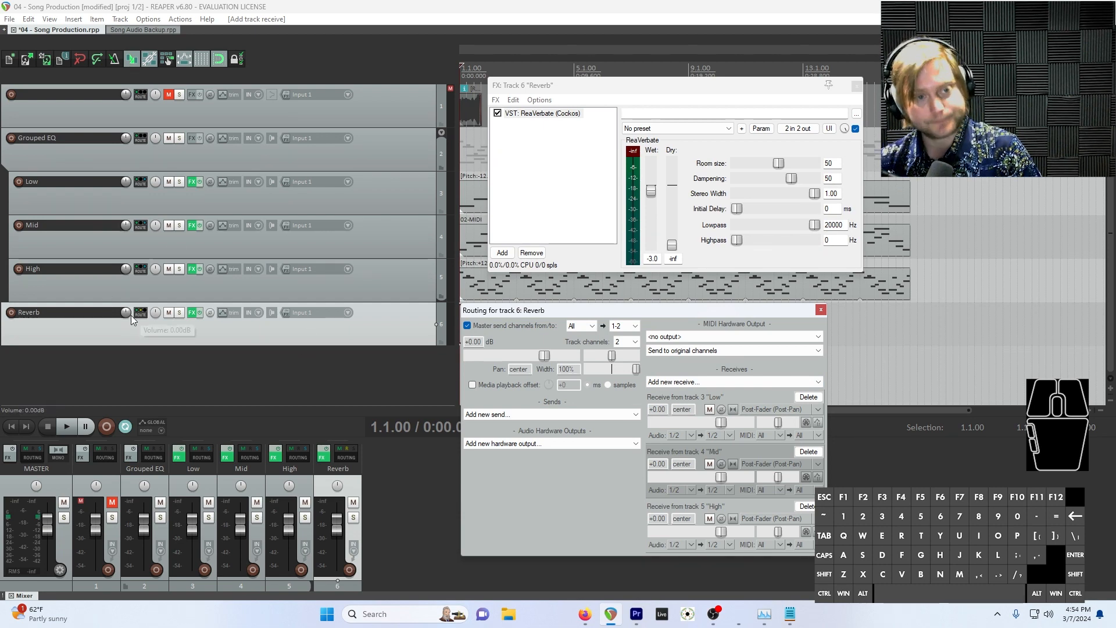
left_click(183, 329)
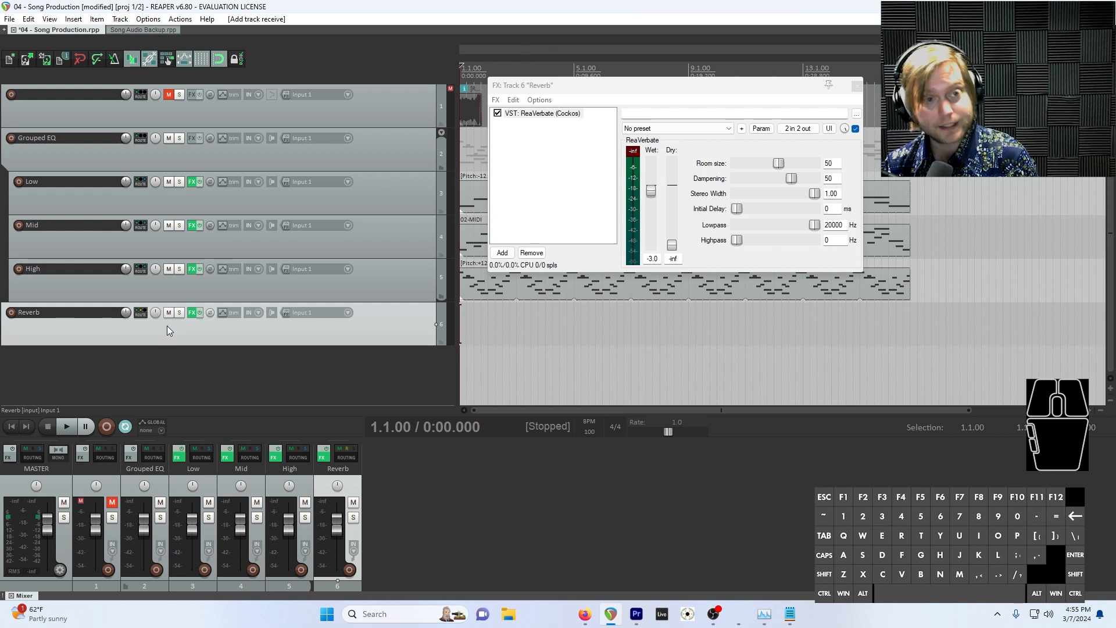
Review the sends in the Mid track's routing and the receives in the Reverb track's routing
left_click(140, 225)
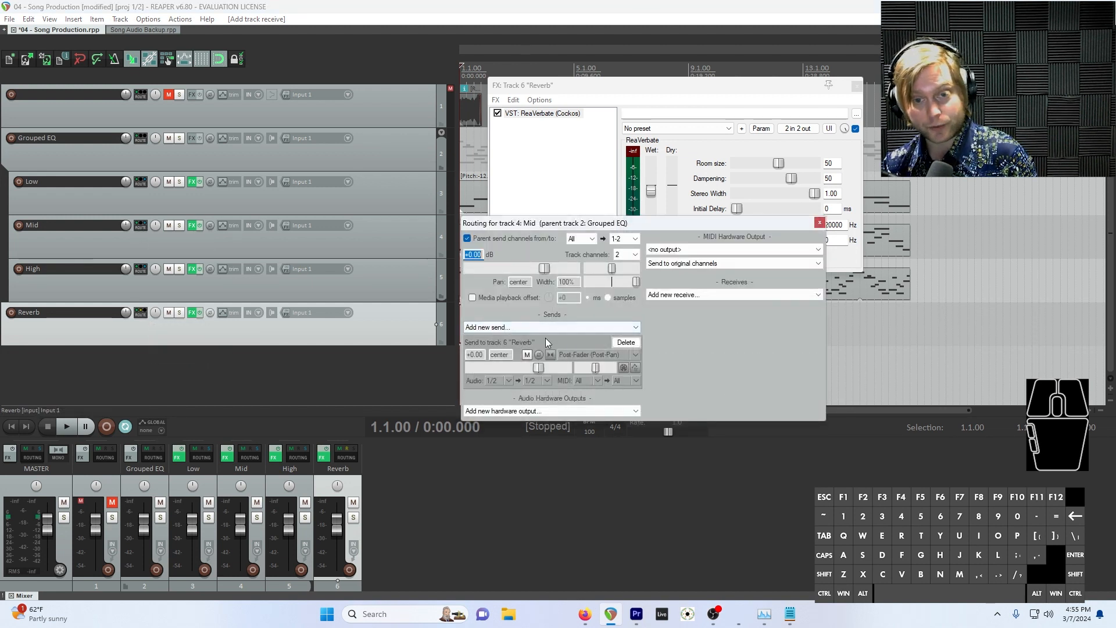
key("Escape")
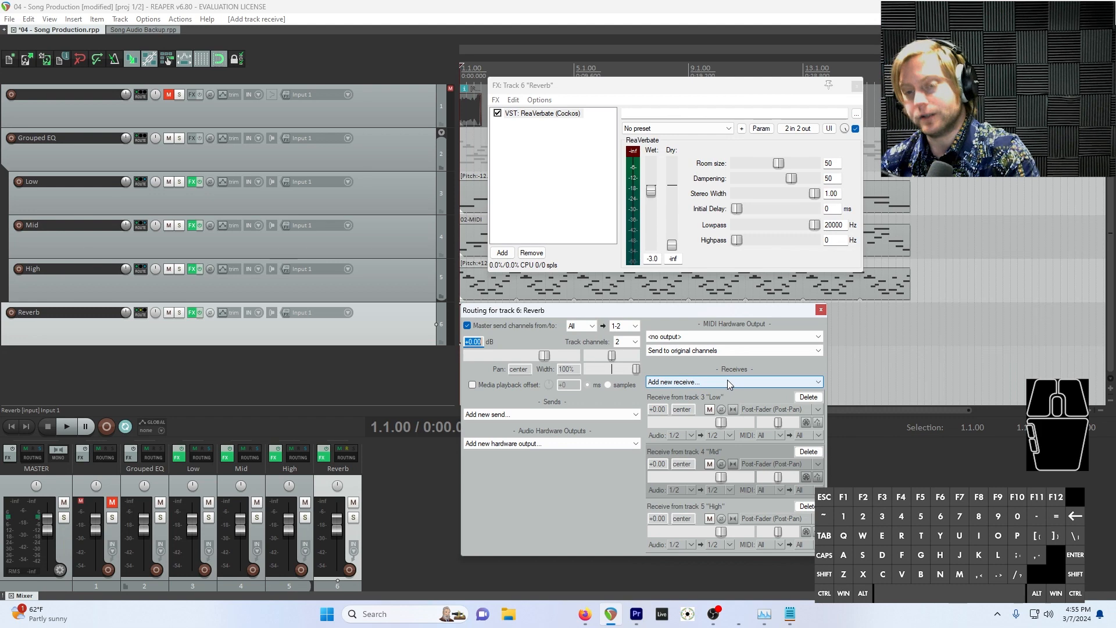
key("Escape")
Solo the Reverb track and play the project with its ReaVerbate settings in view
left_click_drag(758, 85, 947, 448)
left_click(180, 312)
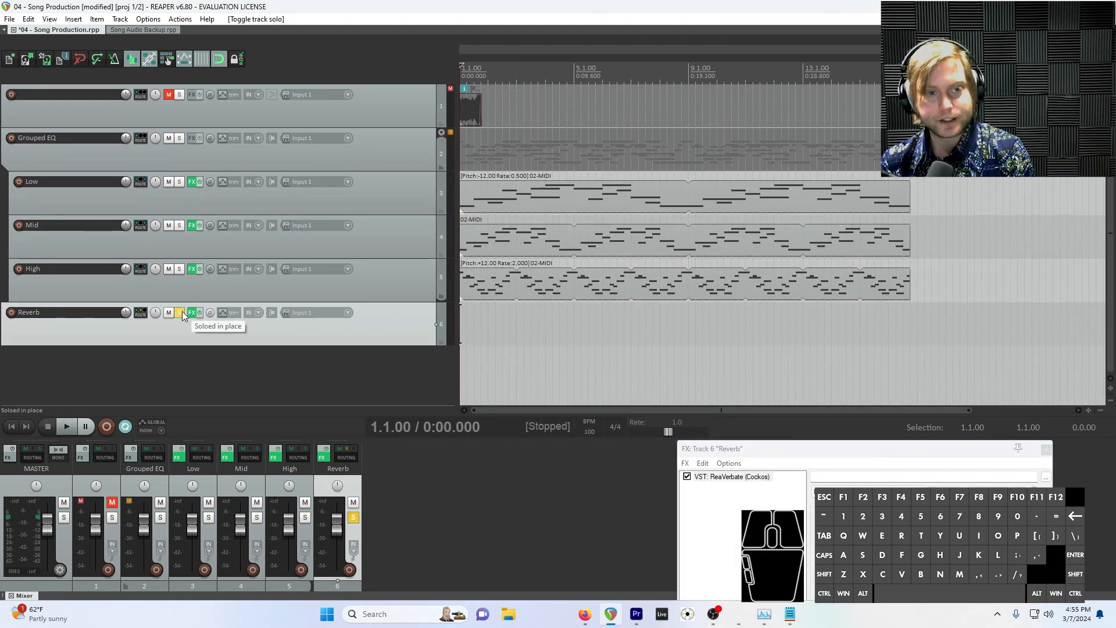
left_click_drag(798, 448, 826, 245)
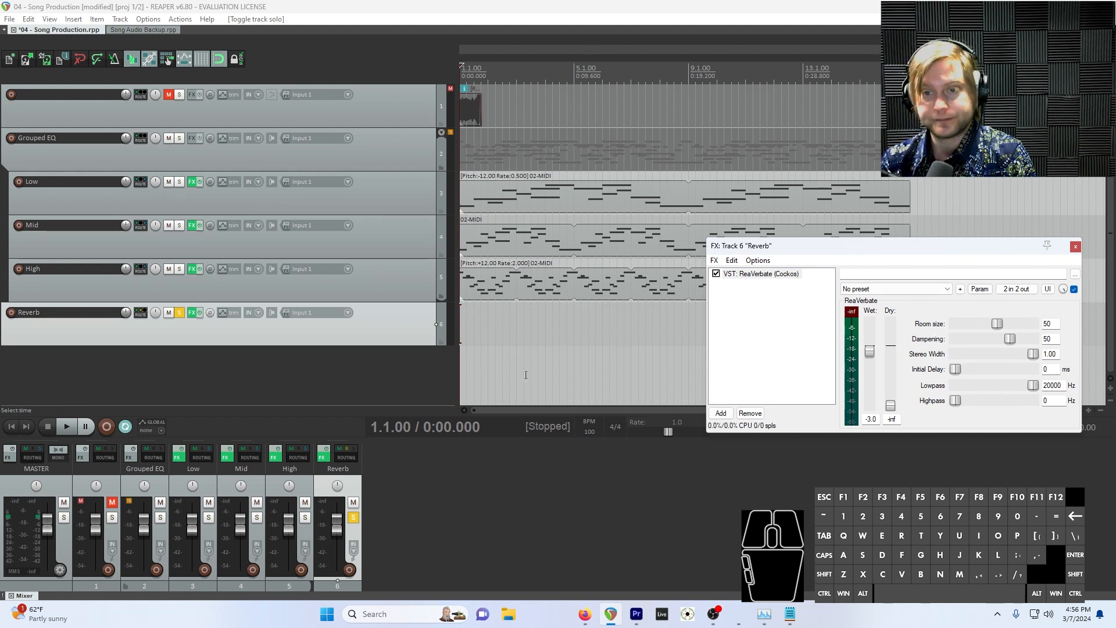
key("space")
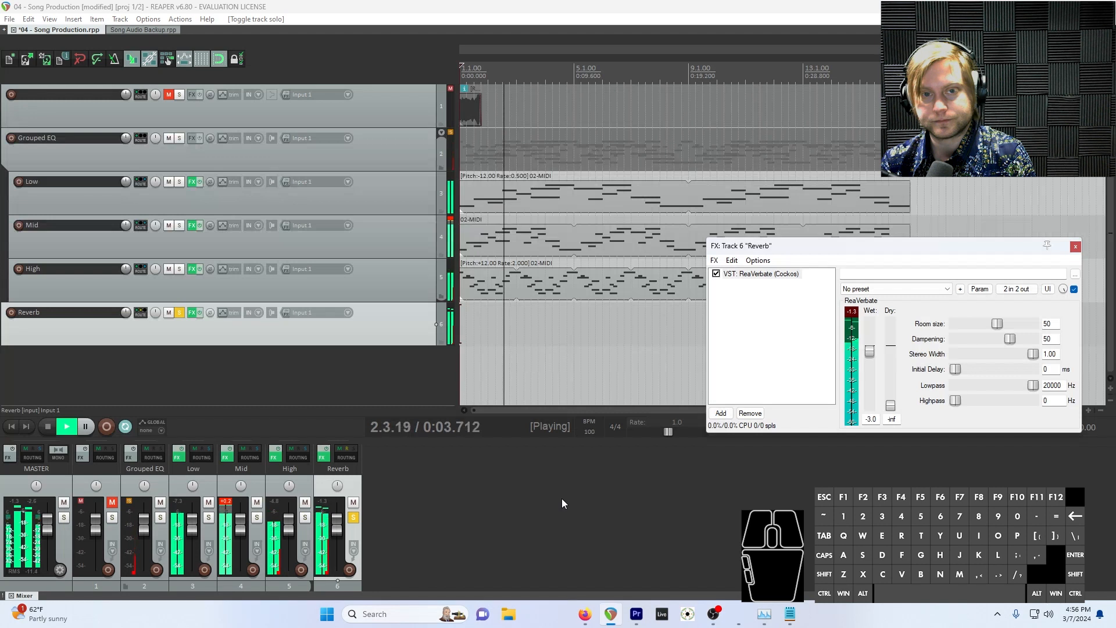
Load the "sink - dark corridor" preset in ReaVerbate on the Reverb track and set its Dry level to -inf during playback
key("space")
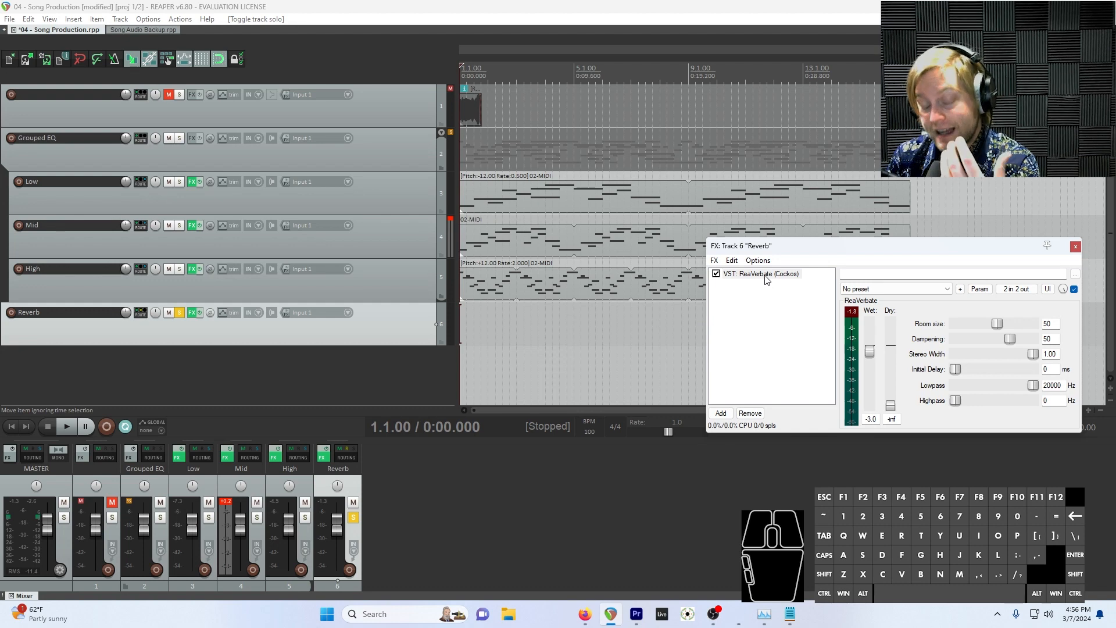
left_click(870, 289)
left_click(883, 286)
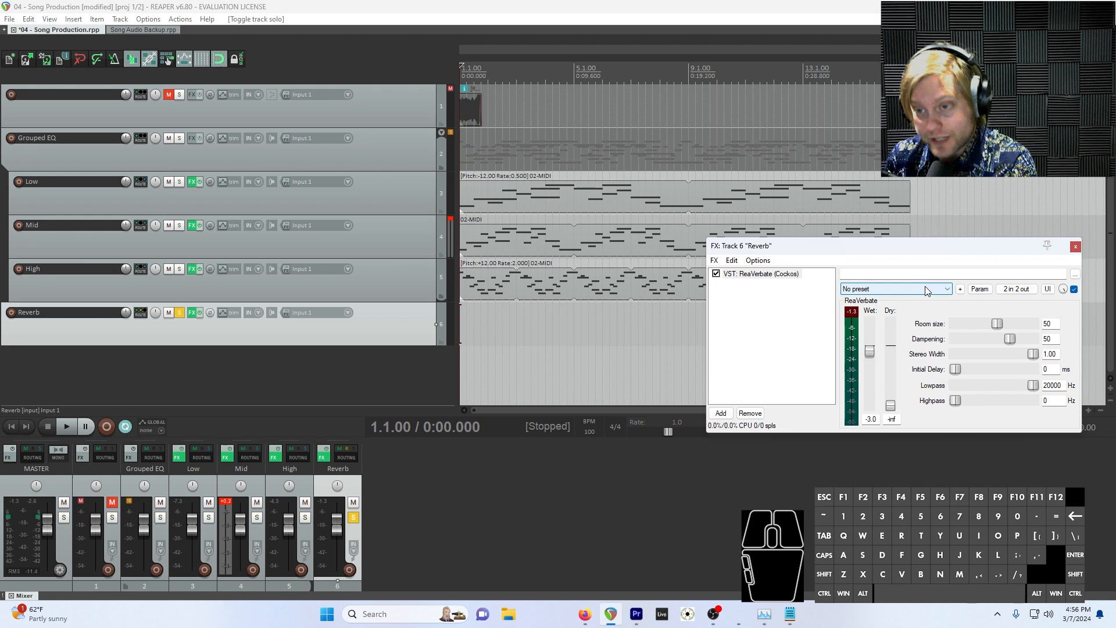
left_click(894, 294)
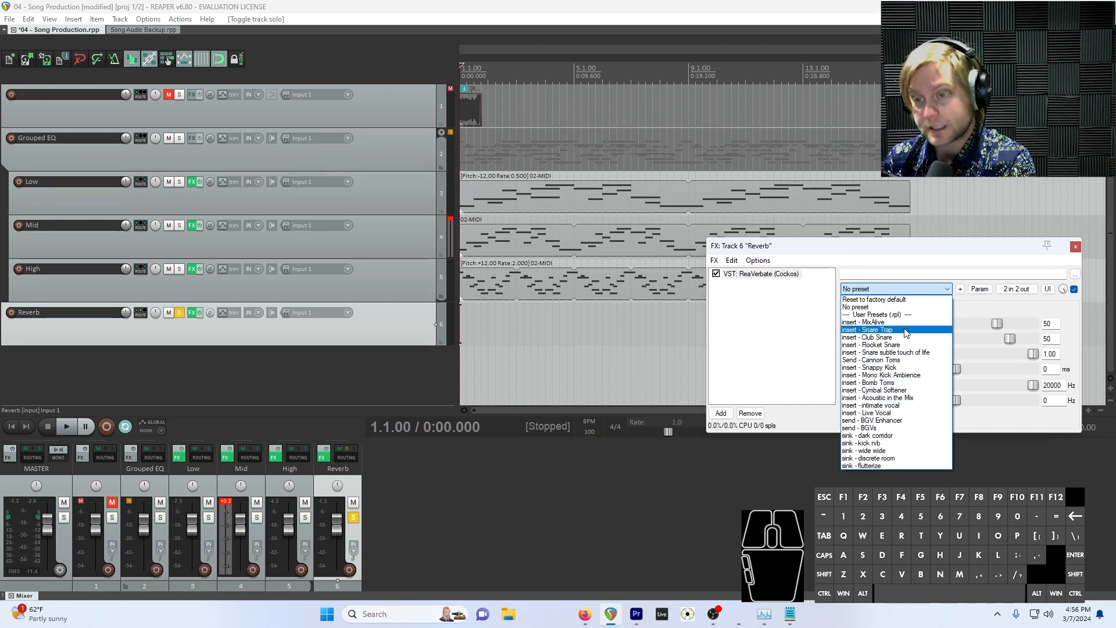
left_click(884, 436)
key("space")
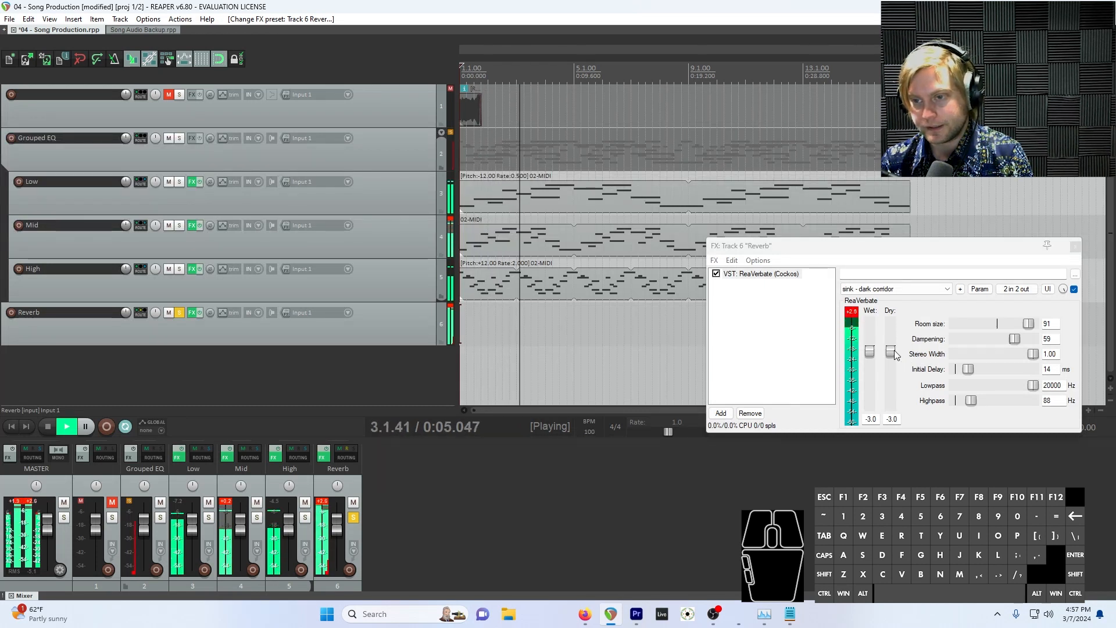
left_click_drag(890, 351, 891, 406)
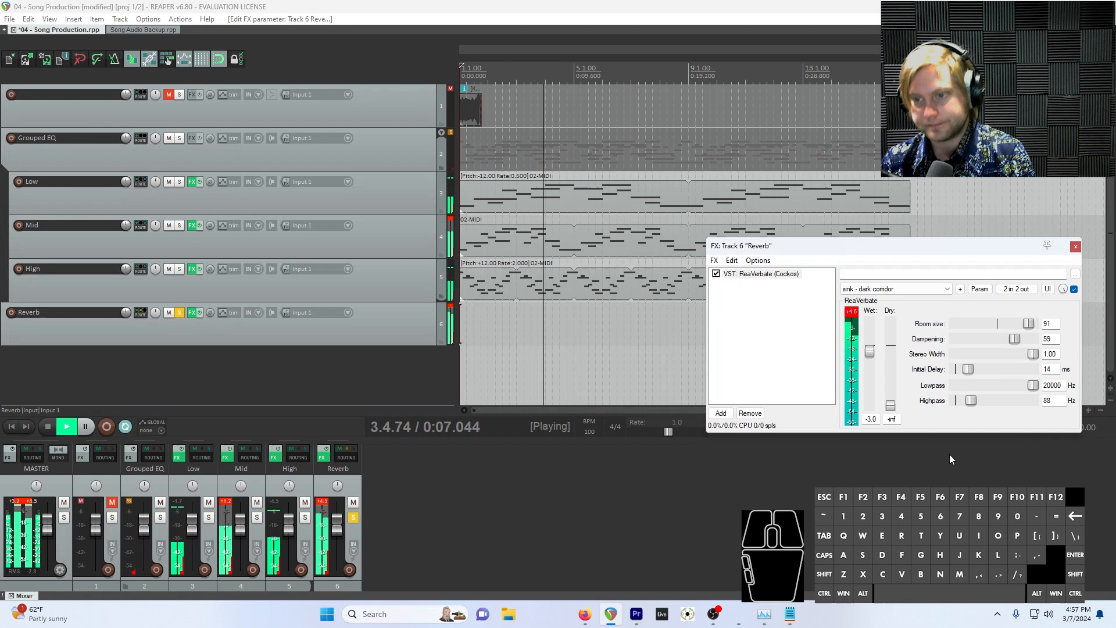
key("space")
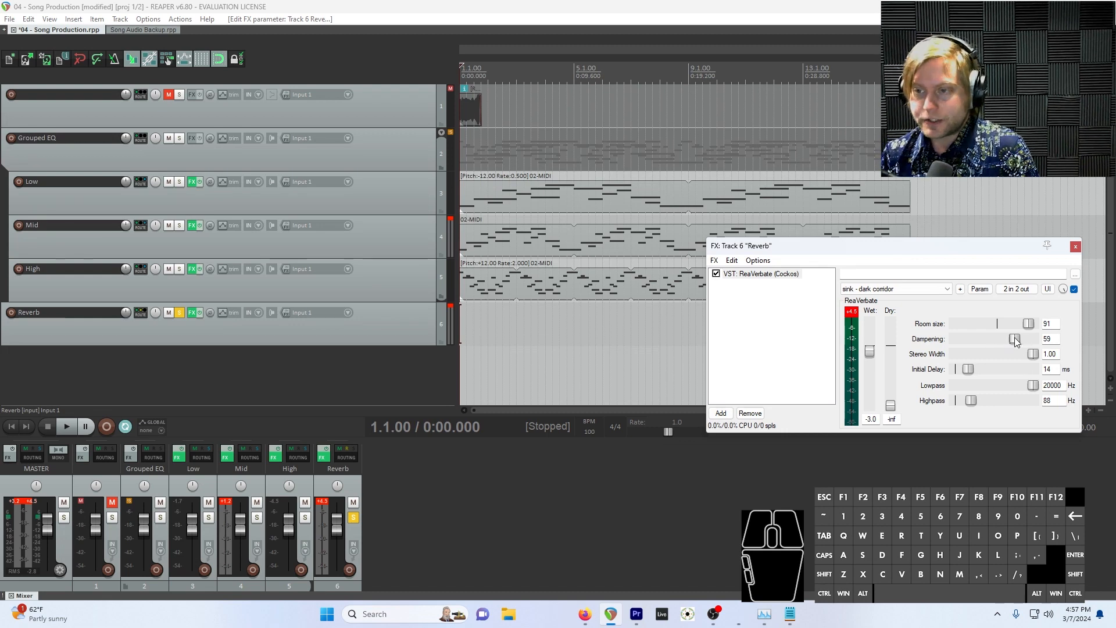
Audition ReaVerbate's Dampening at 100 and 91 during playback, and set it to 0
key("space")
mouse_move(1014, 339)
left_mouse_down()
mouse_move(952, 343)
mouse_move(1032, 346)
left_mouse_up()
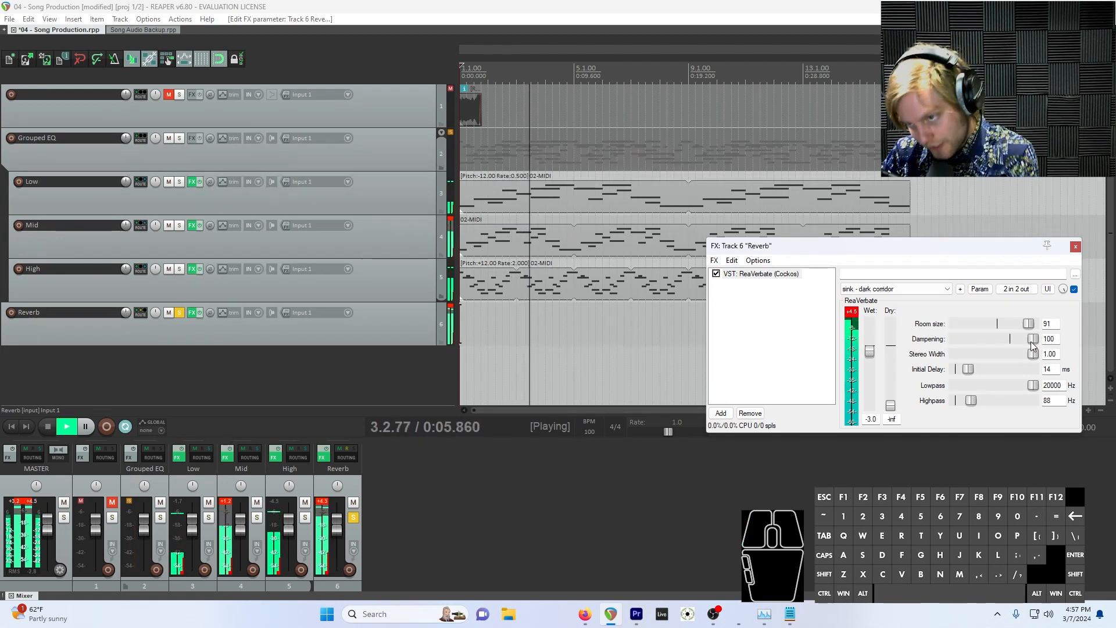
mouse_move(1032, 343)
left_mouse_down()
mouse_move(979, 337)
mouse_move(1031, 340)
left_mouse_up()
key("space")
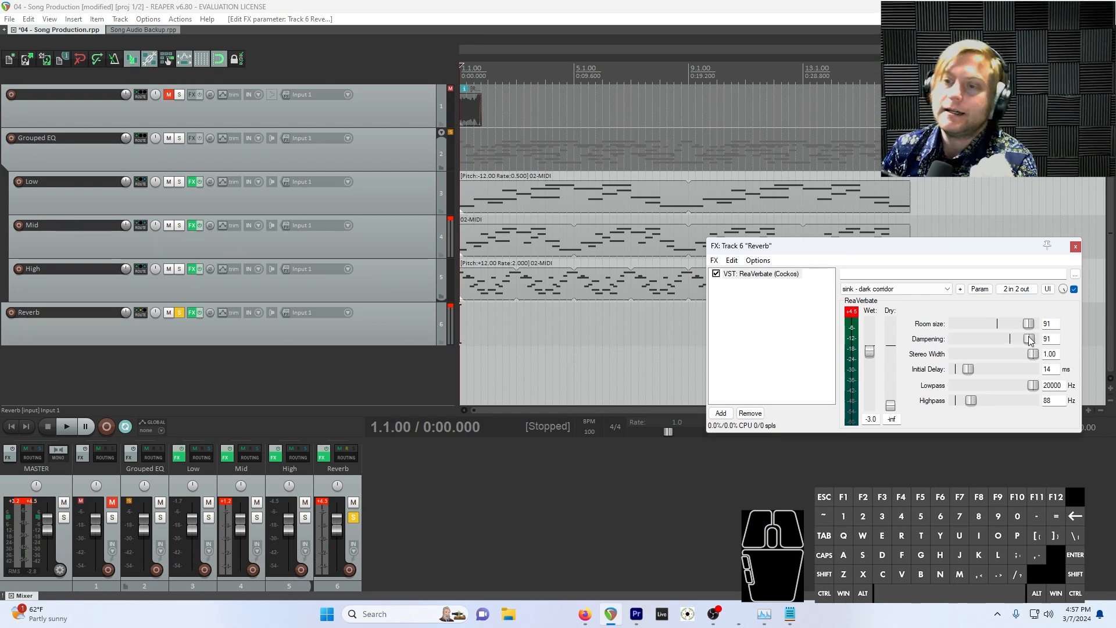
left_click_drag(1029, 340, 917, 347)
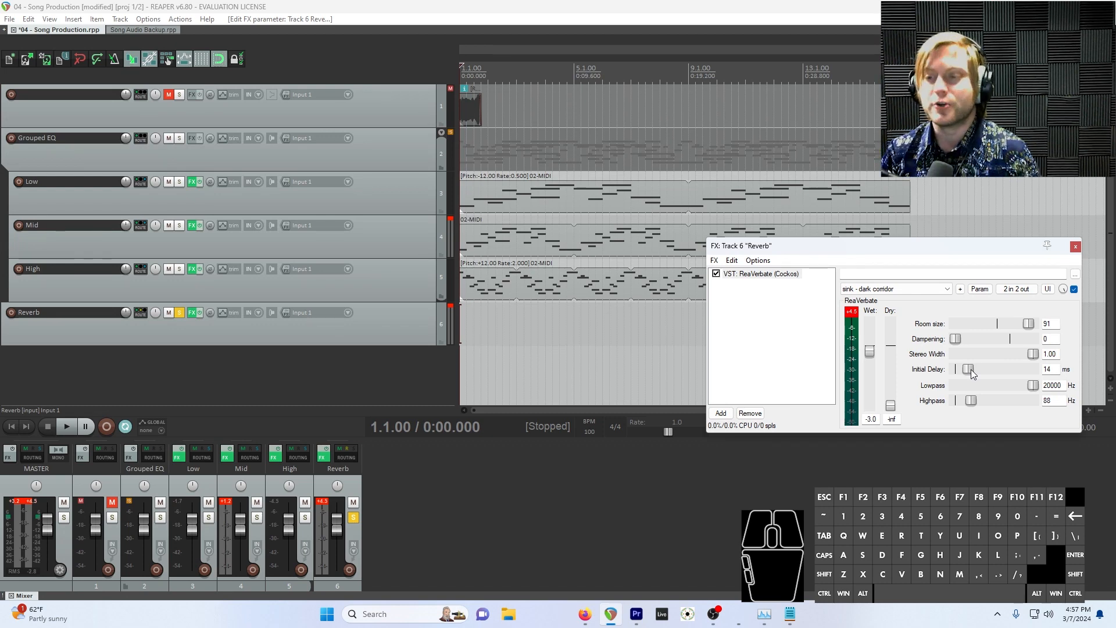
Set ReaVerbate's Initial Delay to 500 ms and Highpass to 526 Hz, auditioning the reverb in playback
left_click_drag(971, 368, 1073, 375)
key("space")
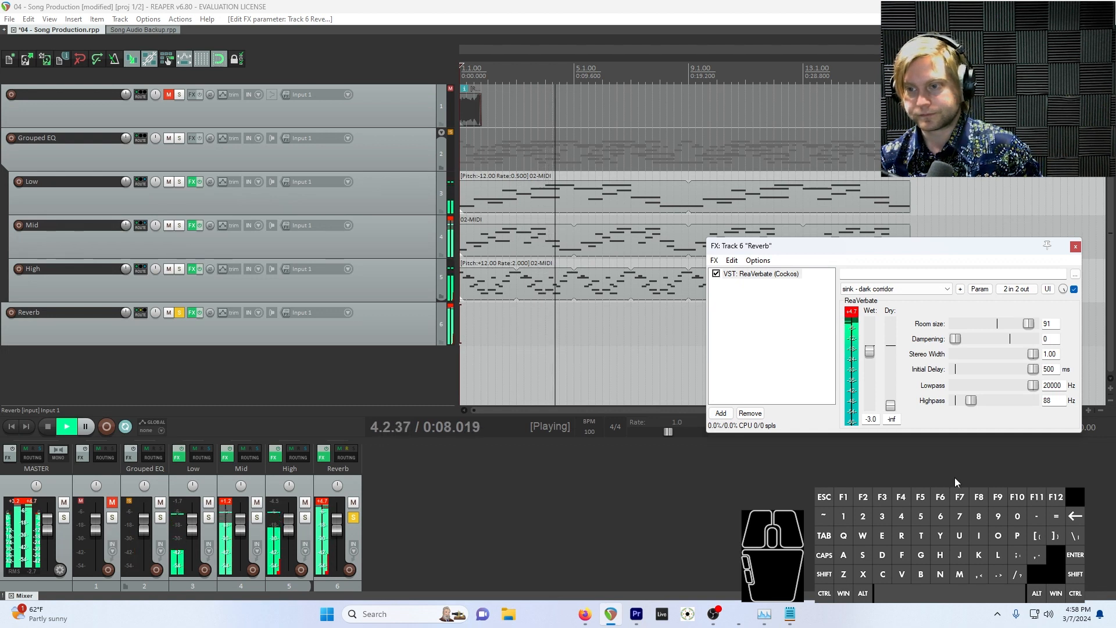
key("space")
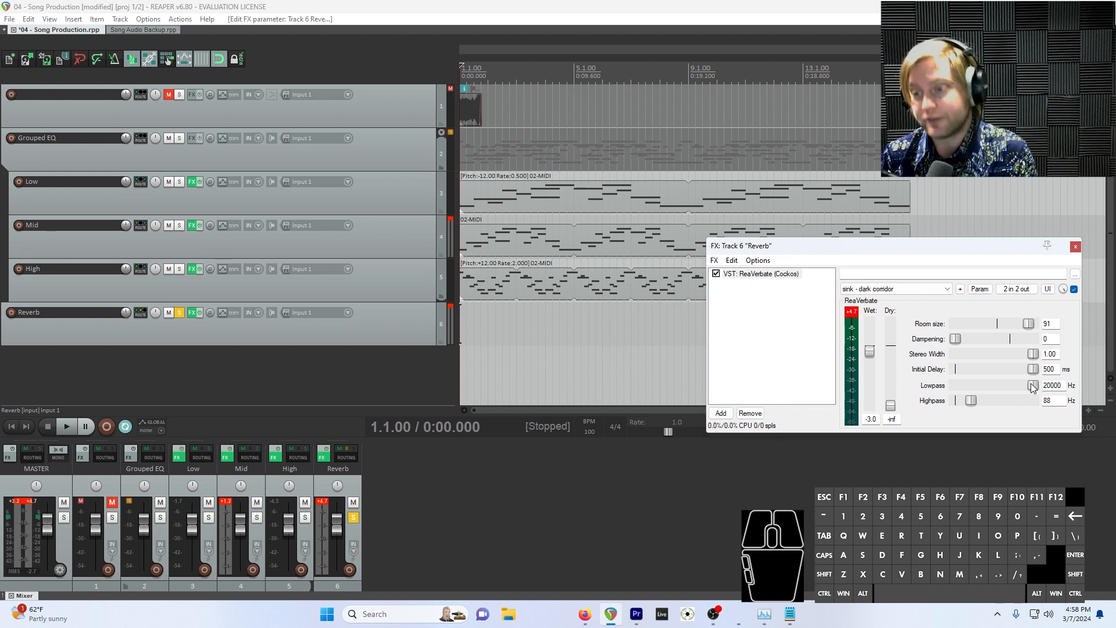
key("space")
left_click_drag(1032, 387, 986, 401)
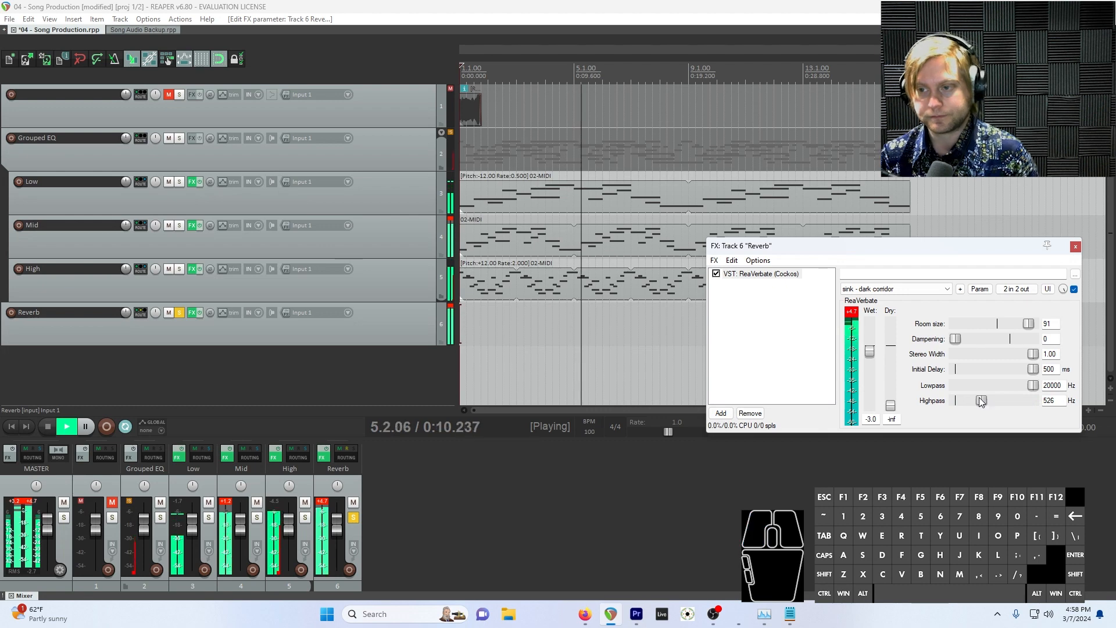
Reload ReaVerbate's "sink - dark corridor" preset, set the Dry level to -inf again and stop playback
left_click(936, 289)
left_click(896, 426)
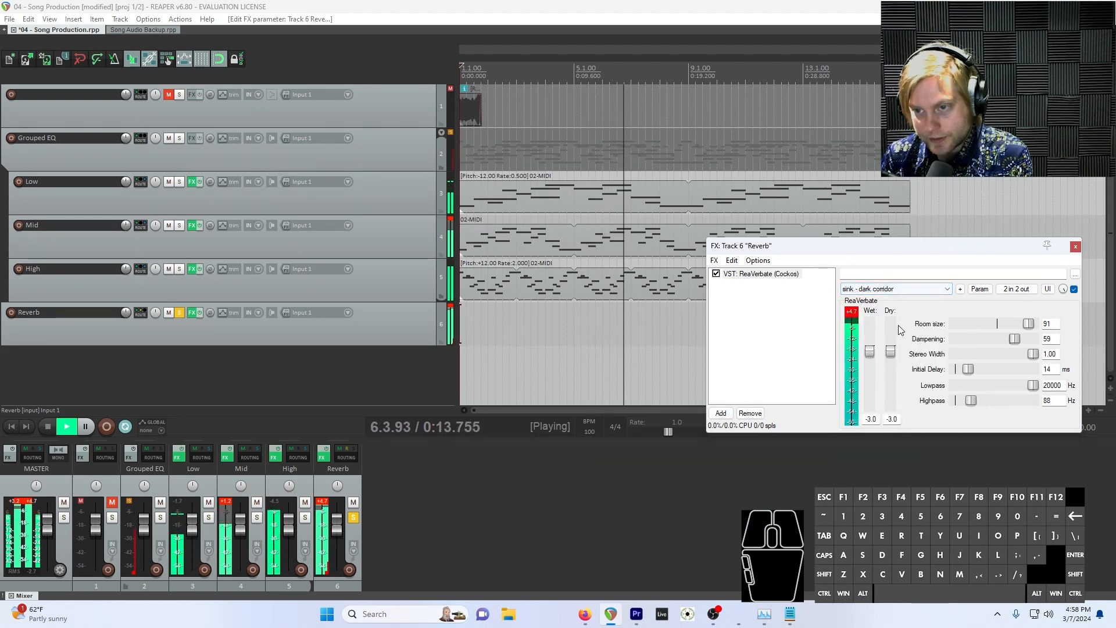
left_click_drag(892, 353, 893, 422)
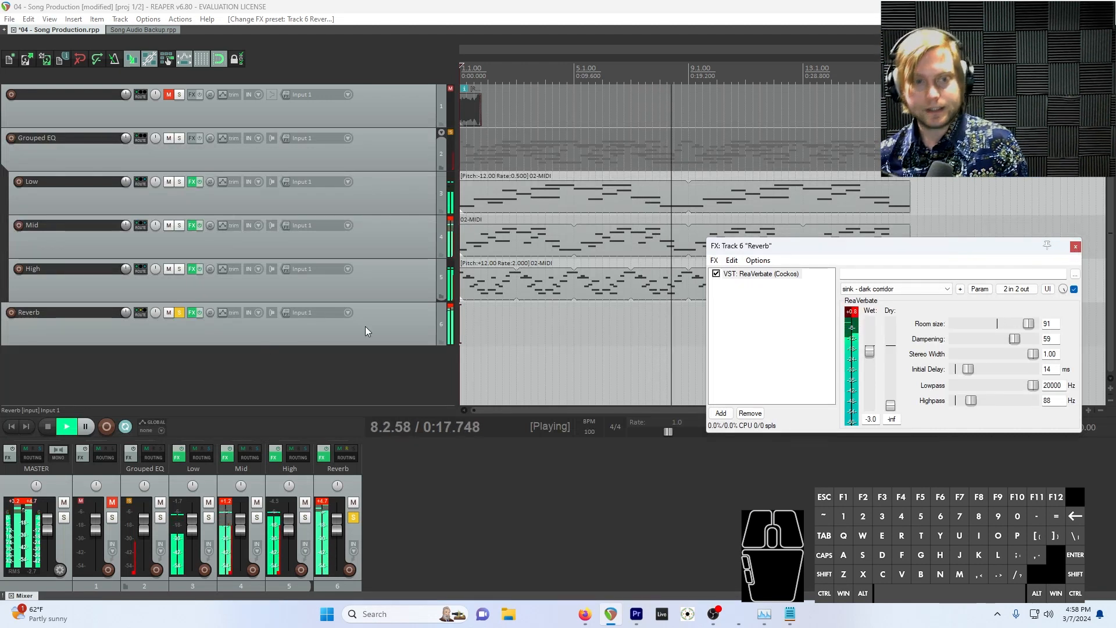
key("space")
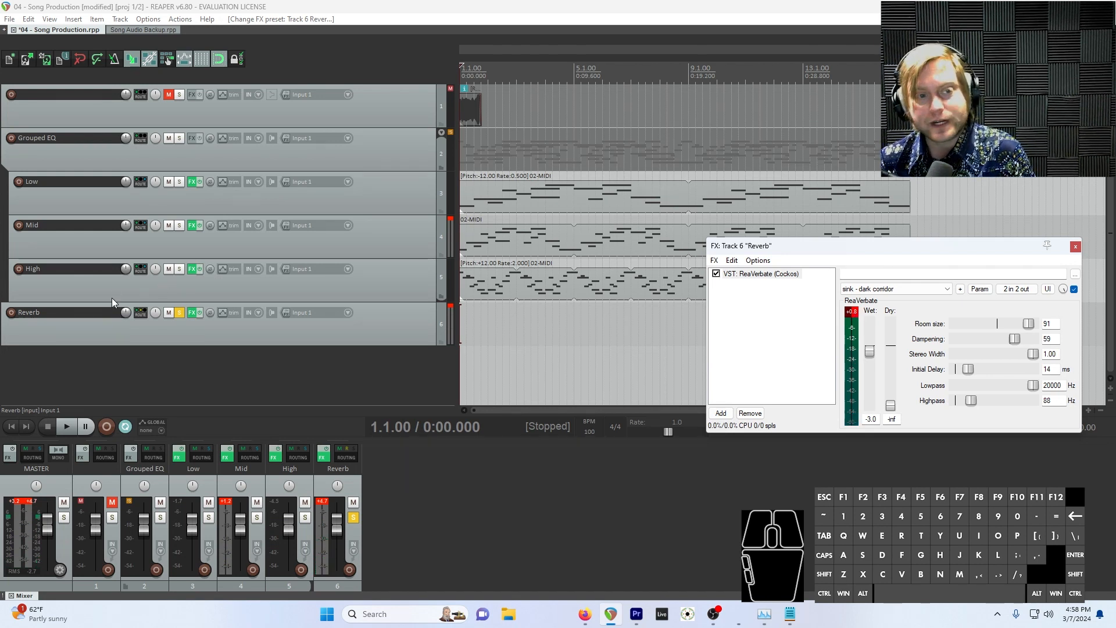
Unsolo the Reverb track during playback and set its volume to -6.67 dB
left_click_drag(126, 313, 126, 336)
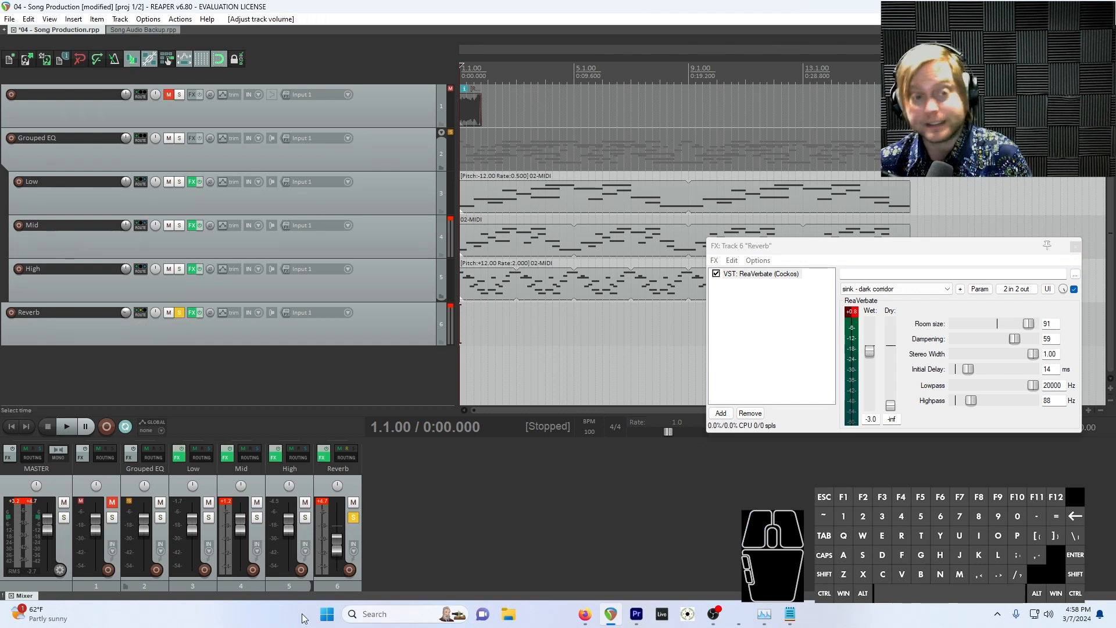
key("space")
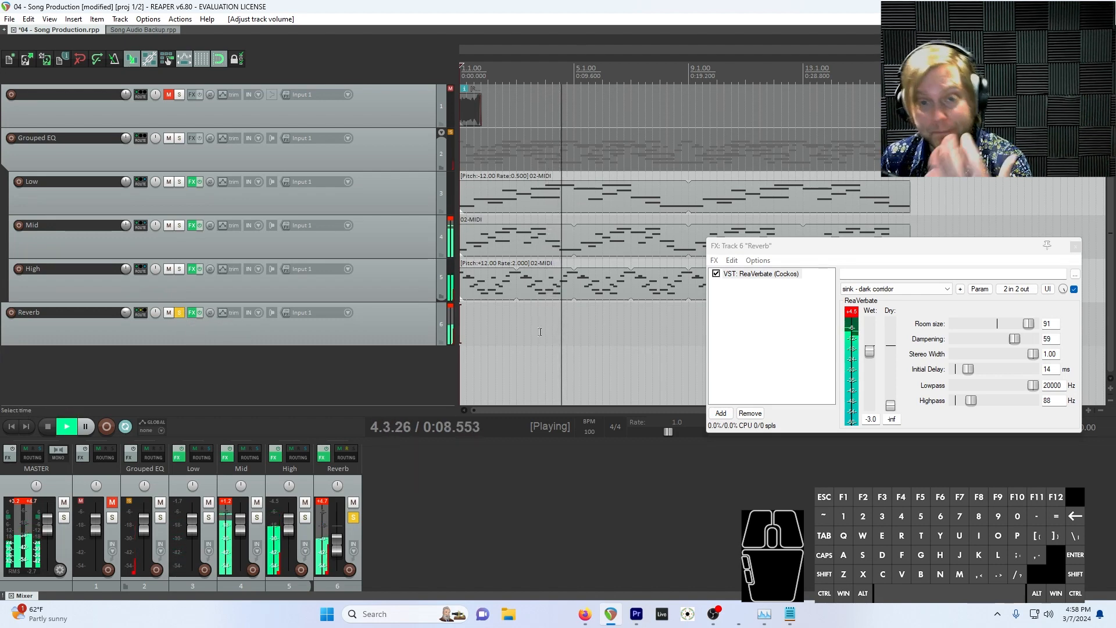
left_click(180, 313)
left_click_drag(126, 312, 125, 298)
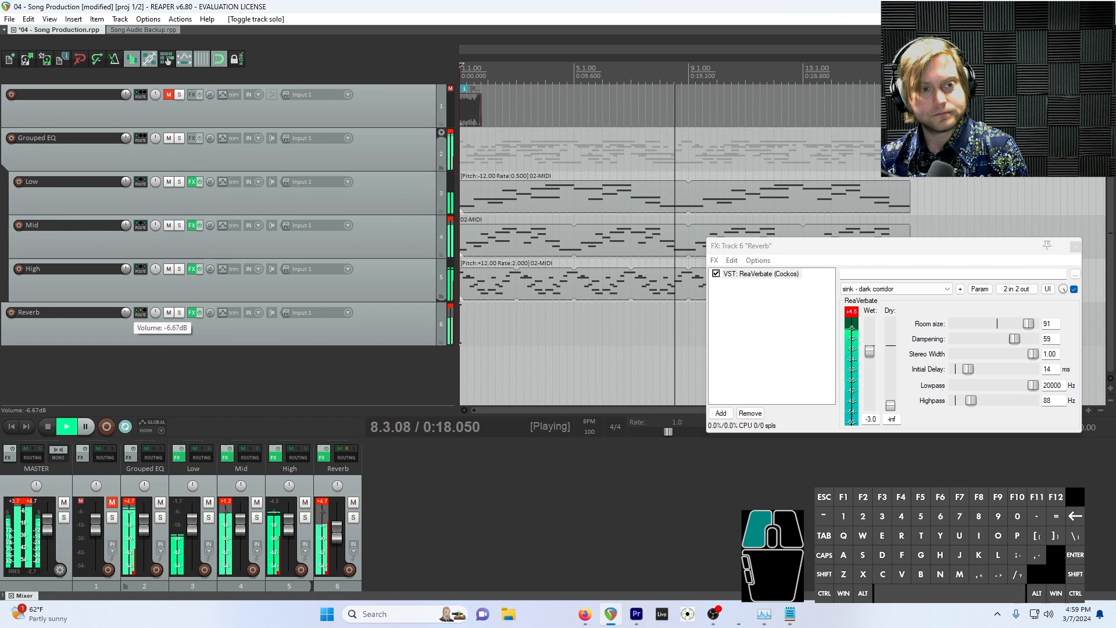
Compare the mix with the Reverb track muted and unmuted during playback
left_click(169, 313)
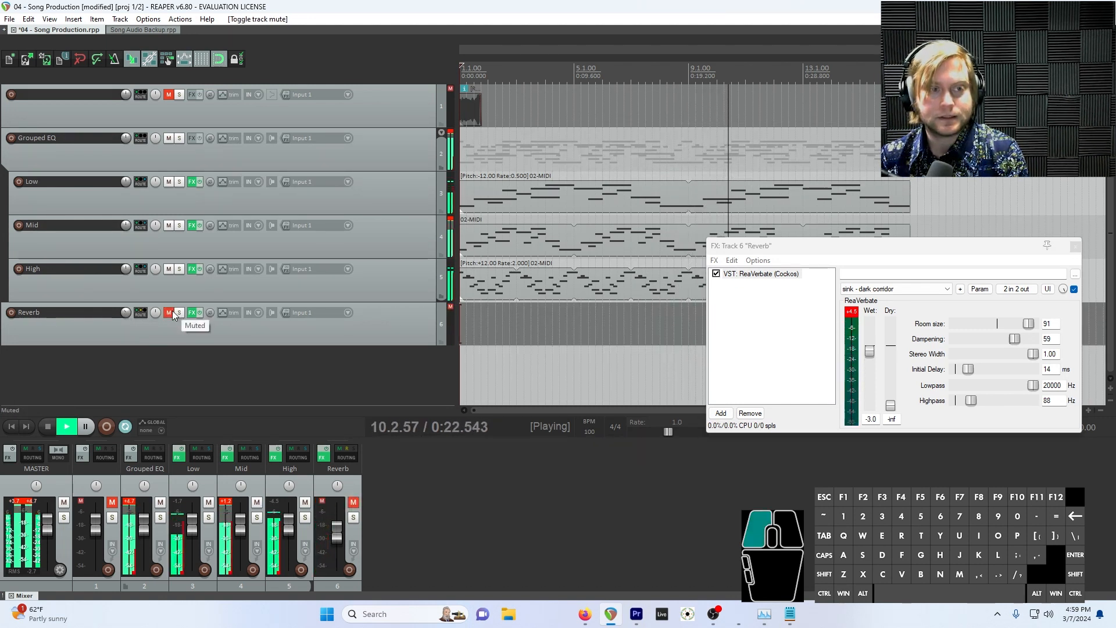
left_click(168, 313)
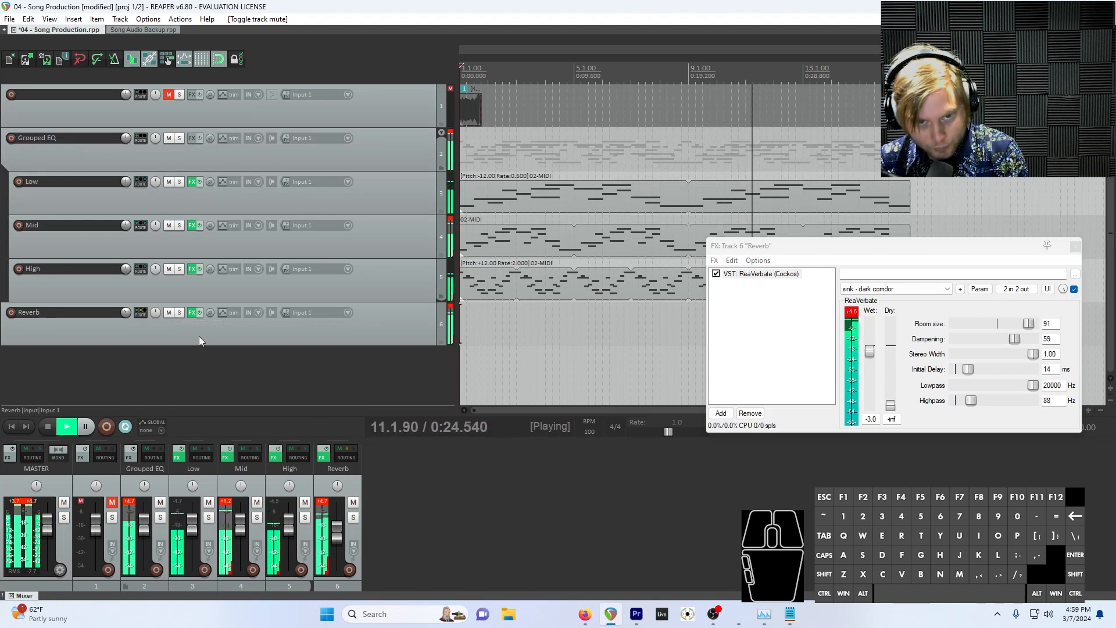
left_click(262, 333)
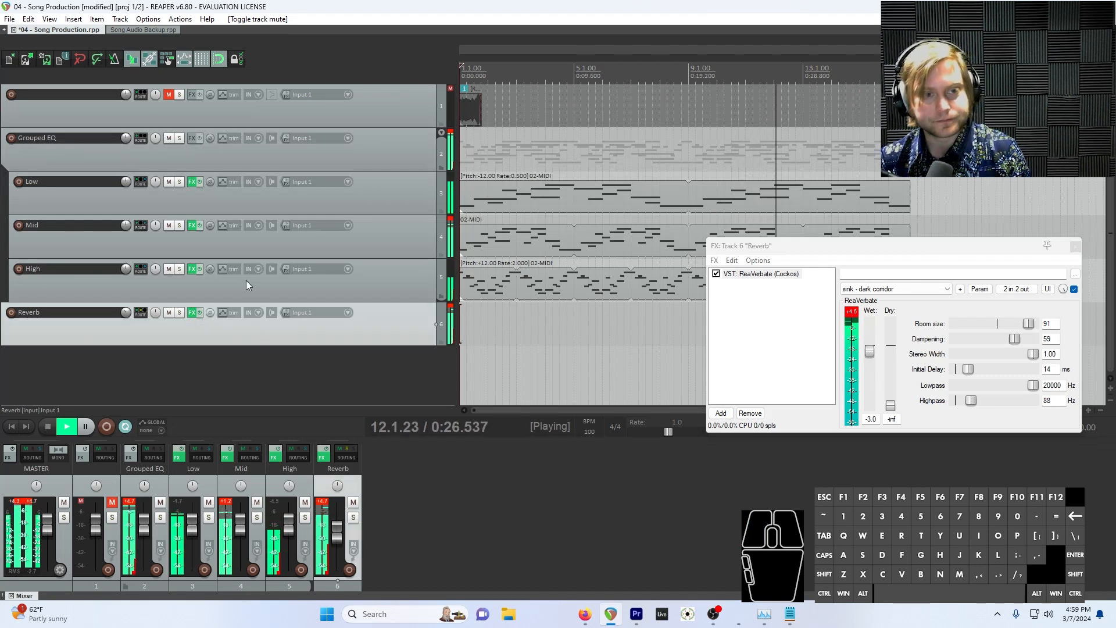
key("space")
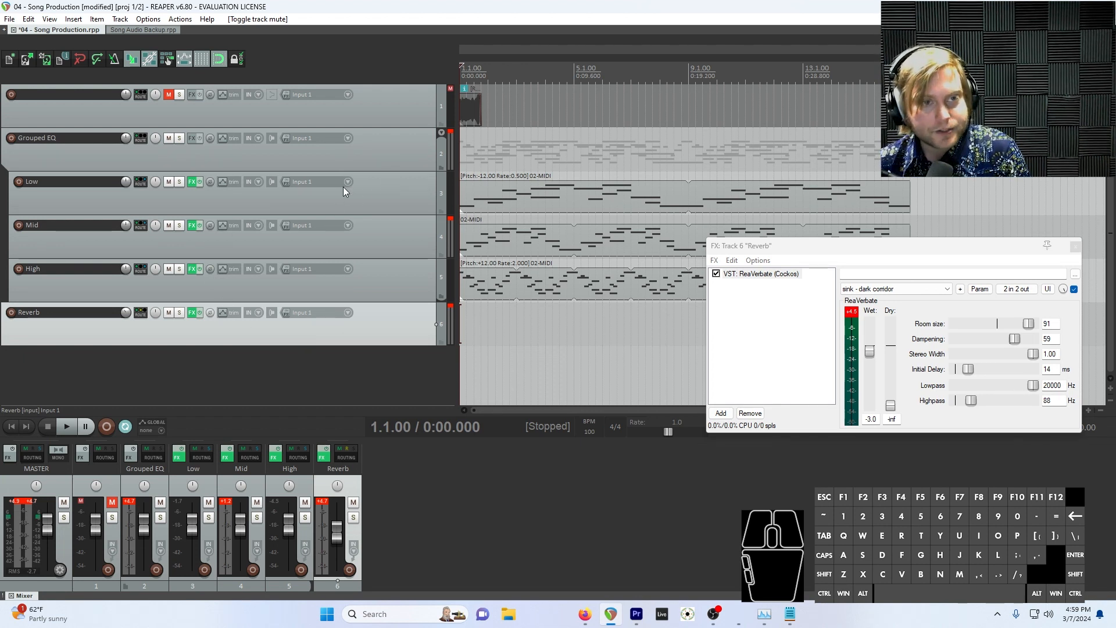
Reset the Reverb track's volume to its default and lower all tracks from Grouped EQ through Reverb together to -7.30 dB
double_click(125, 313)
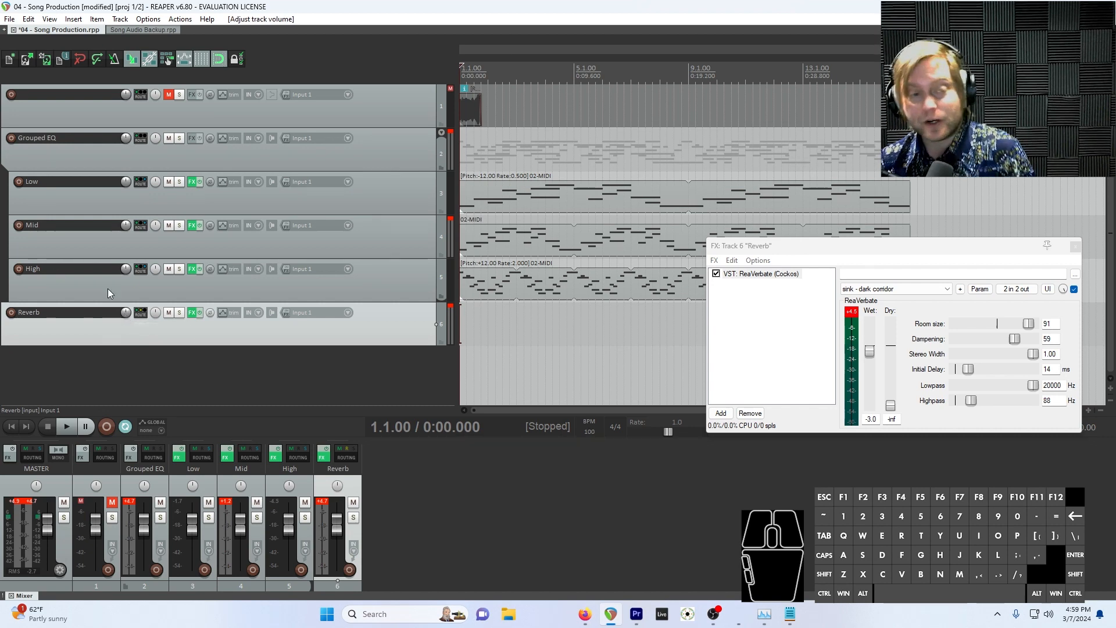
left_click(181, 330)
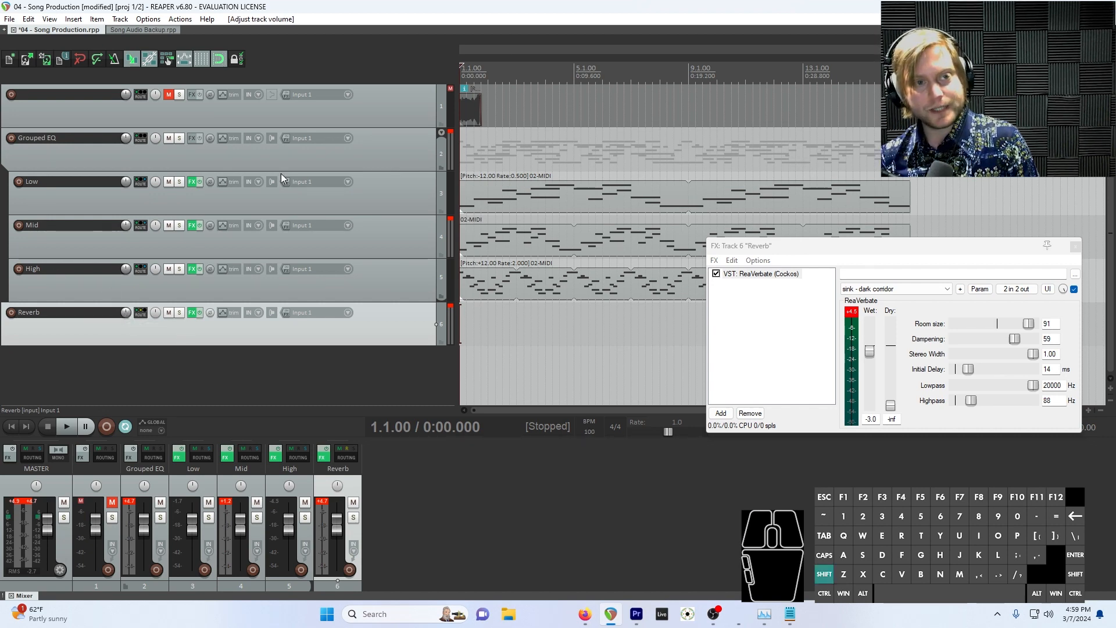
left_click(291, 158, "shift")
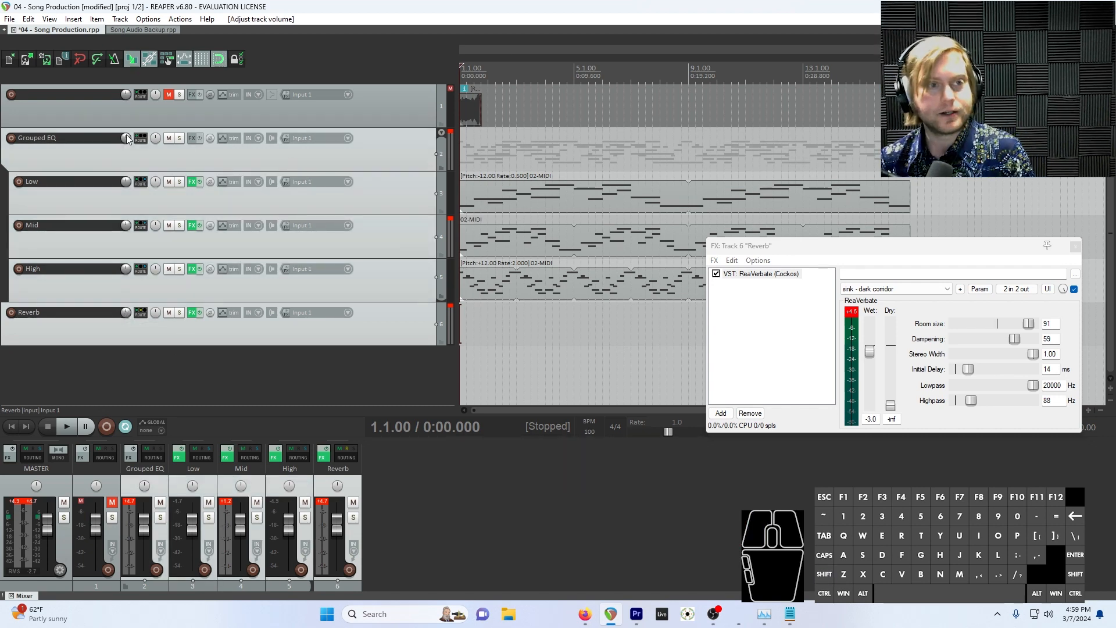
mouse_move(127, 142)
left_mouse_down()
mouse_move(127, 170)
mouse_move(126, 135)
left_mouse_up()
key("space")
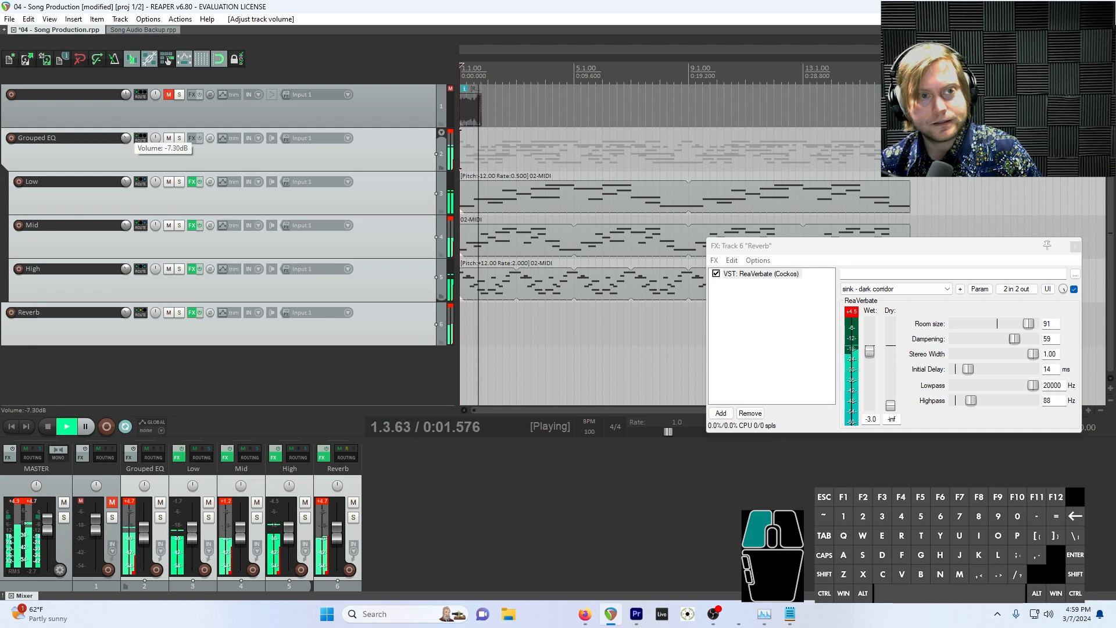
Clear the peak indicators on the Reverb and Mid tracks' meters and stop playback
left_click(451, 307)
left_click(451, 307)
key("space")
left_click(450, 220)
left_click(450, 220)
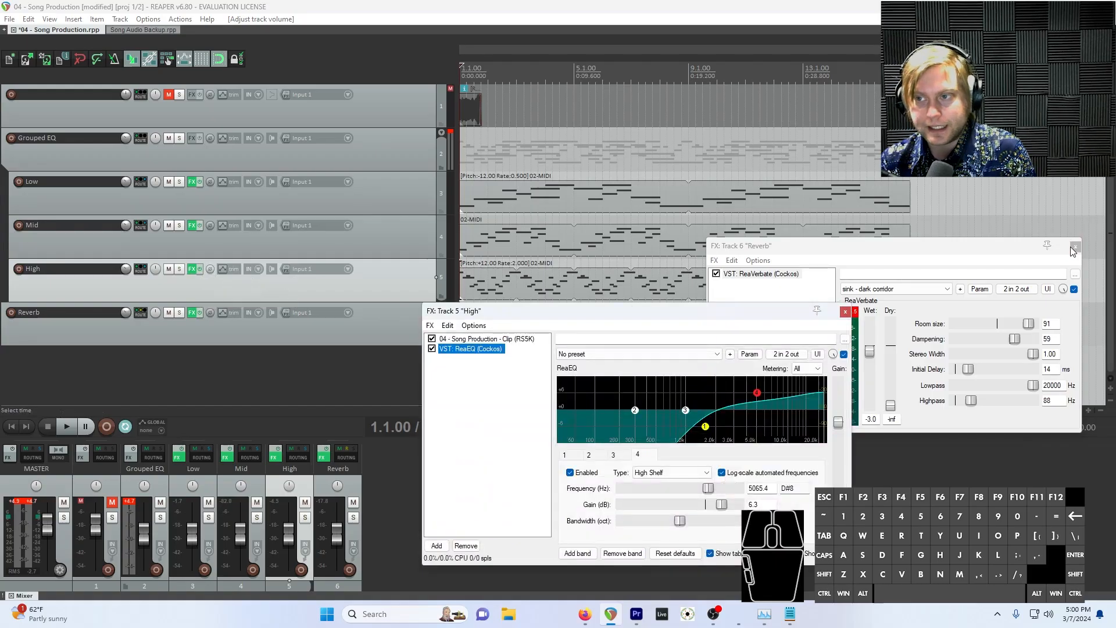
Close the Reverb track's effects window and add the JS: Delay w/Tempo Ping-Pong effect to the High track
key("Escape")
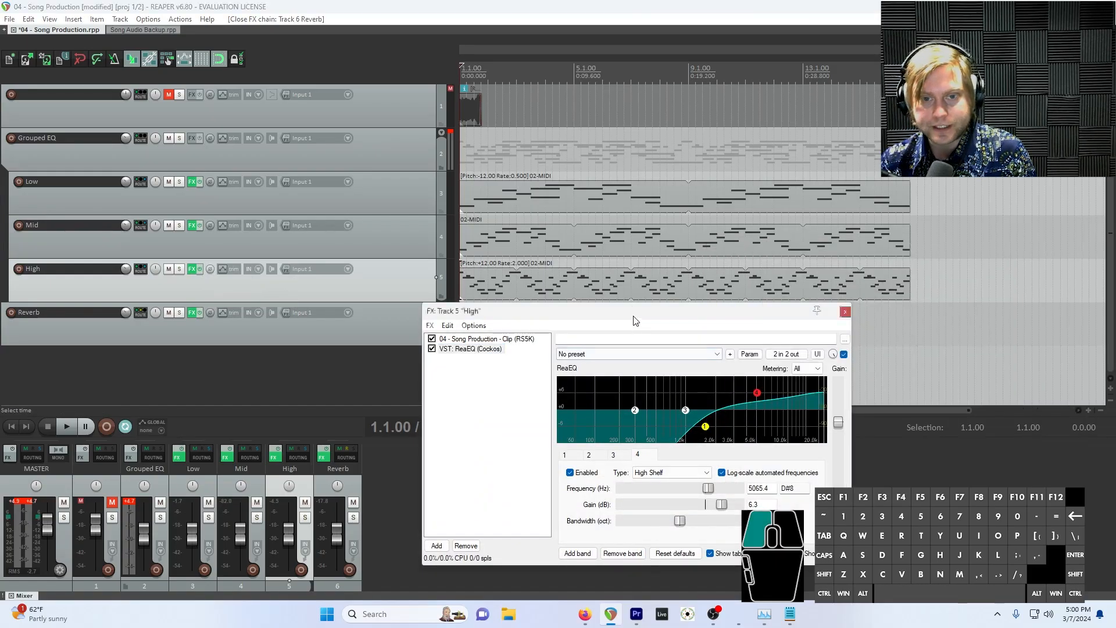
left_click_drag(636, 321, 759, 336)
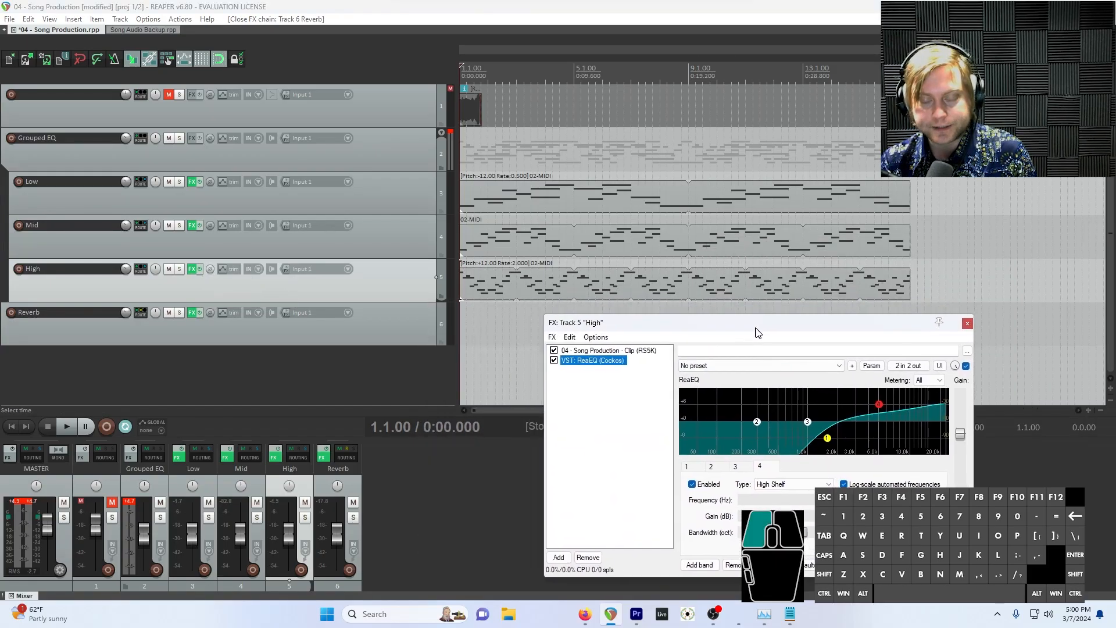
left_click(559, 561)
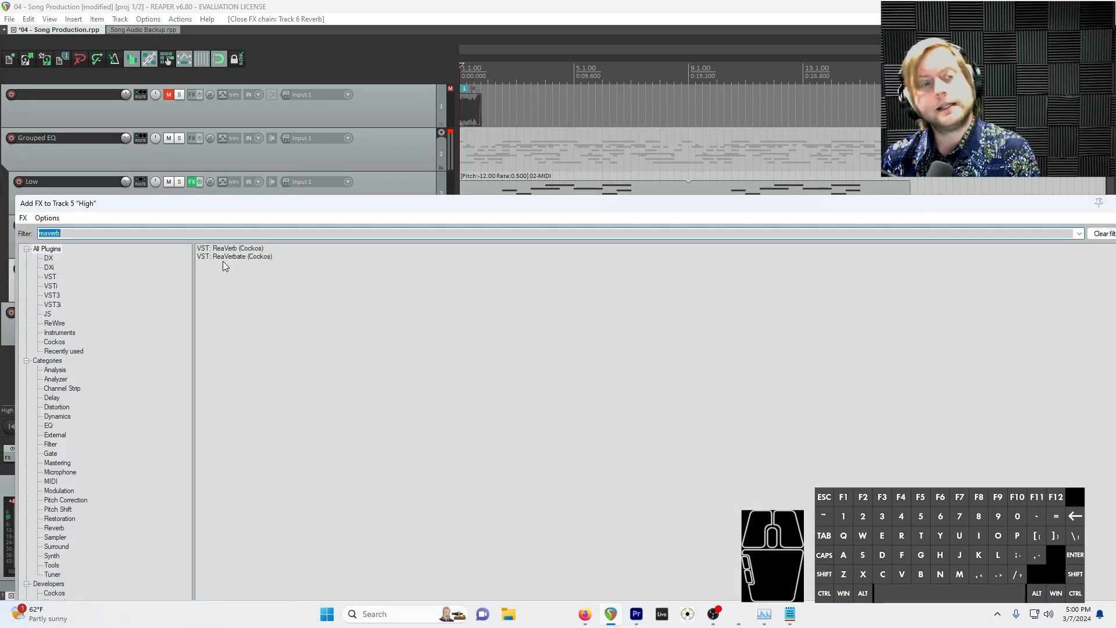
type("delay")
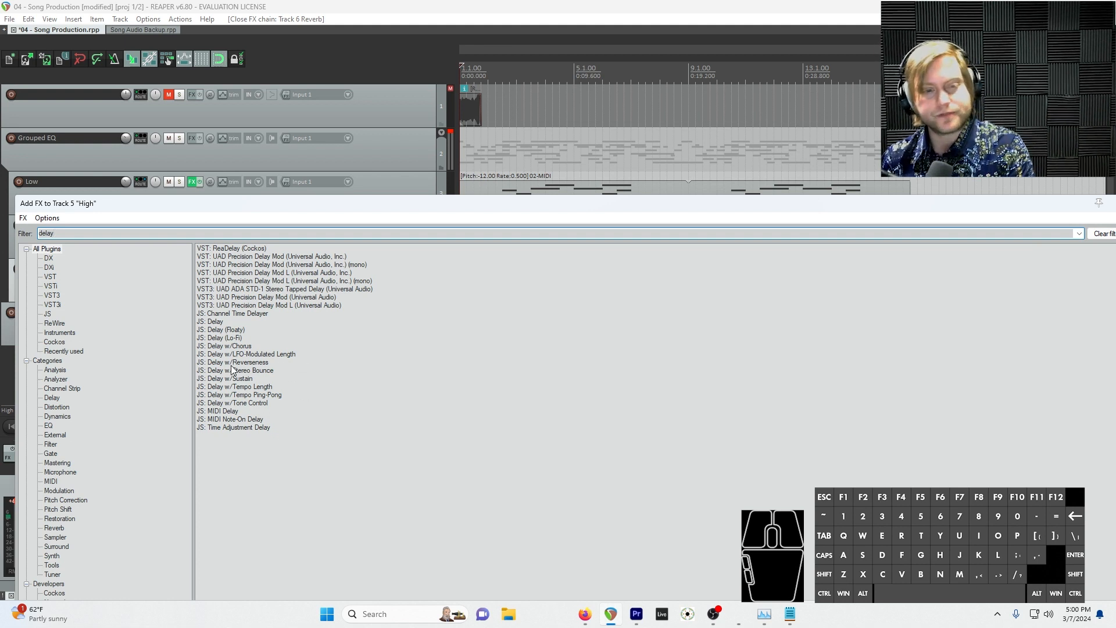
left_click(215, 322)
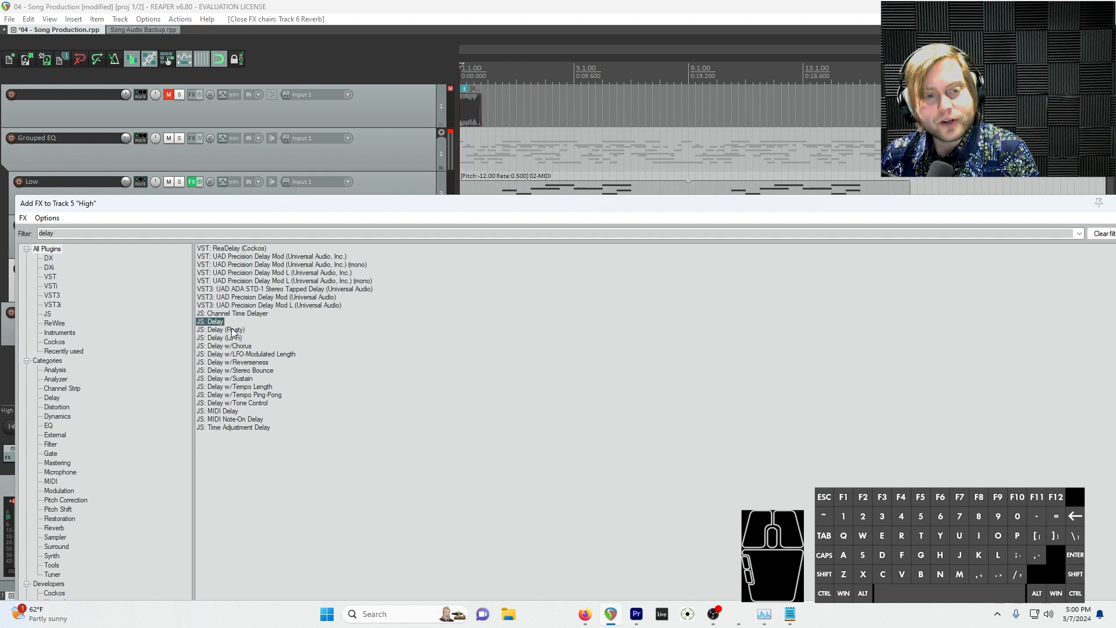
left_click(214, 397)
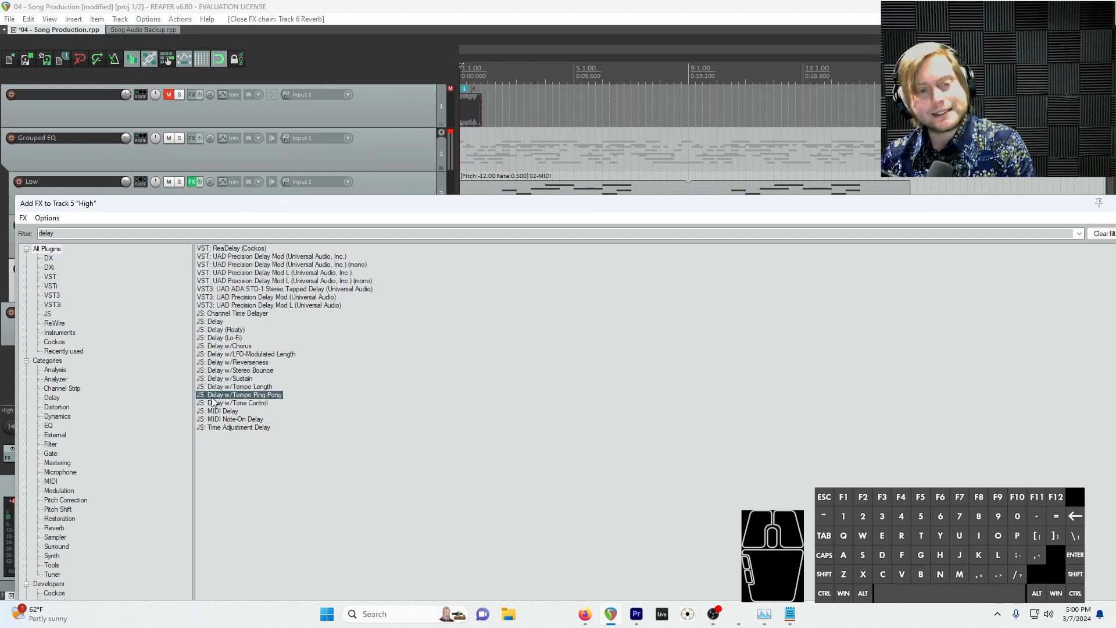
double_click(255, 397)
left_click_drag(780, 332, 734, 320)
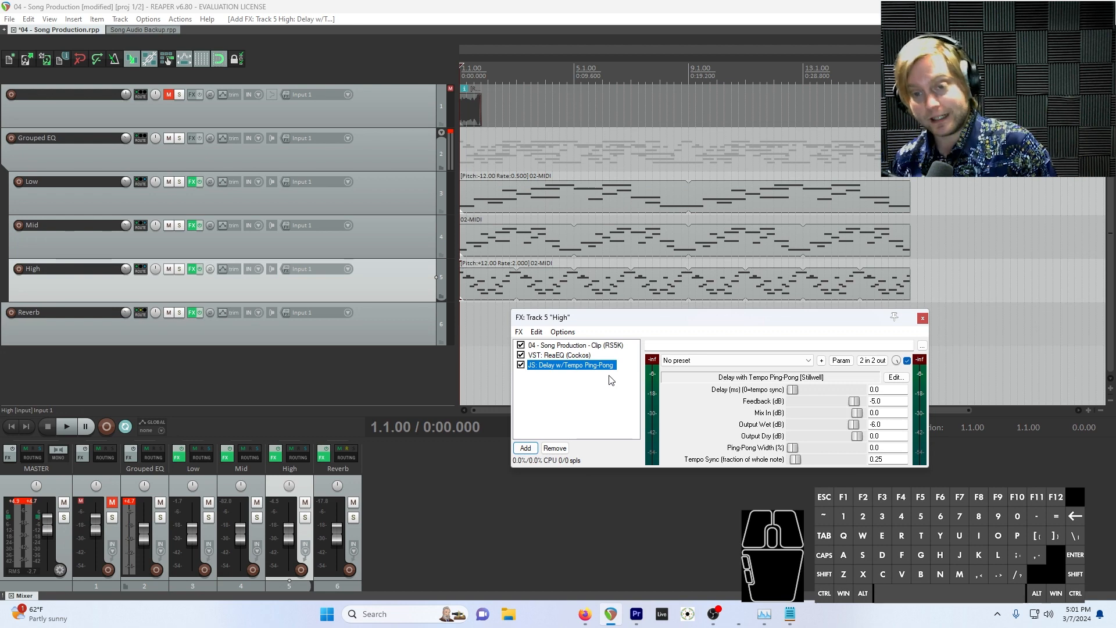
left_click(696, 338)
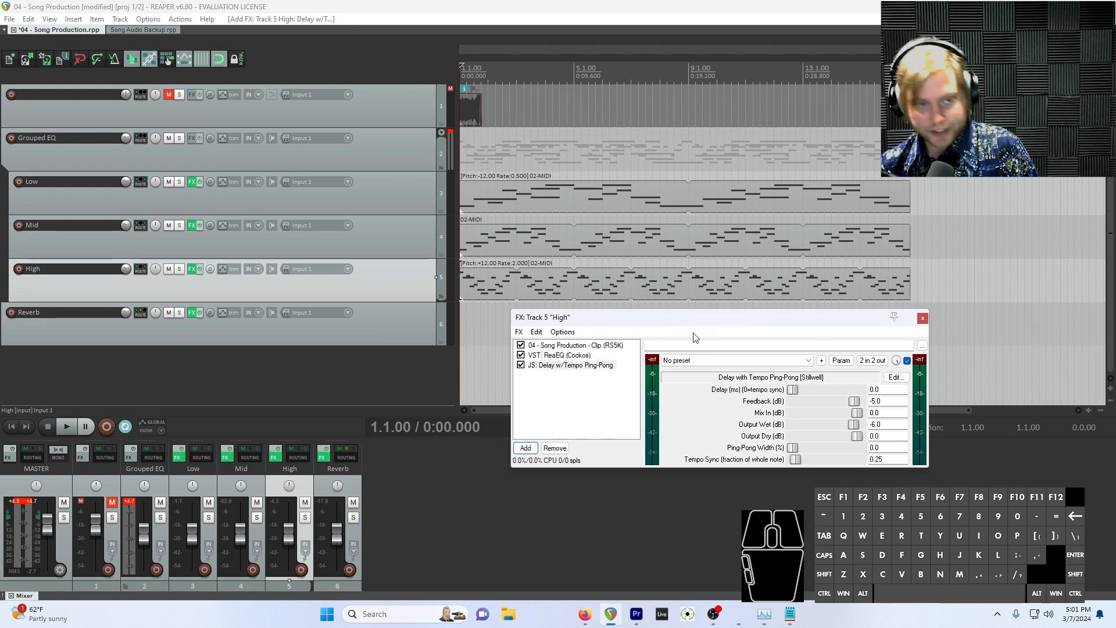
Solo the High track and play it back to hear the ping-pong delay
left_click(179, 269)
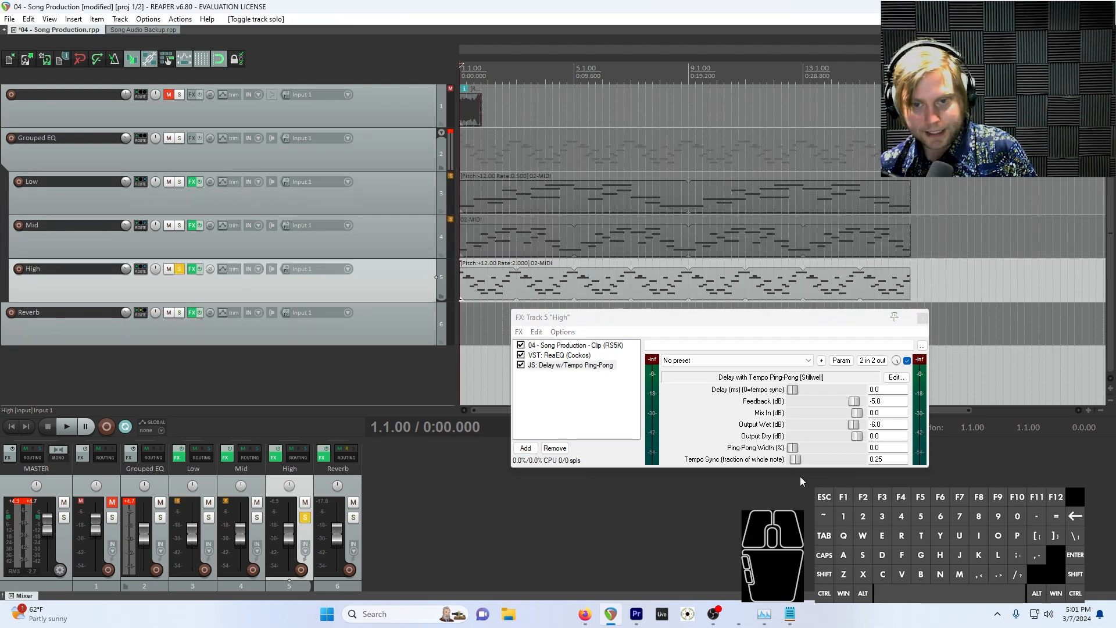
key("space")
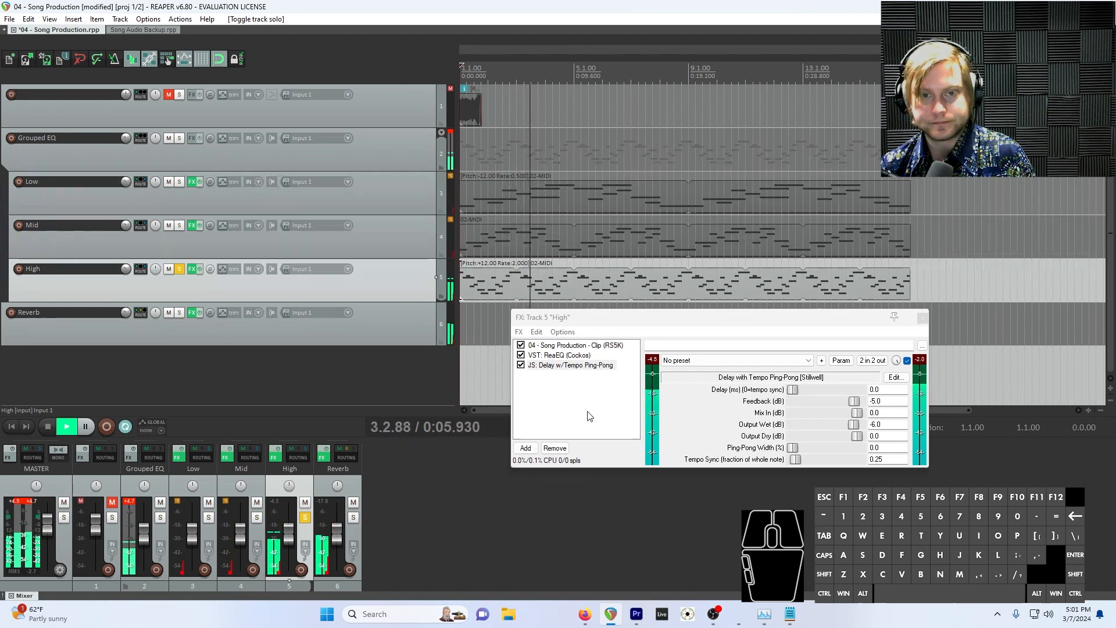
key("space")
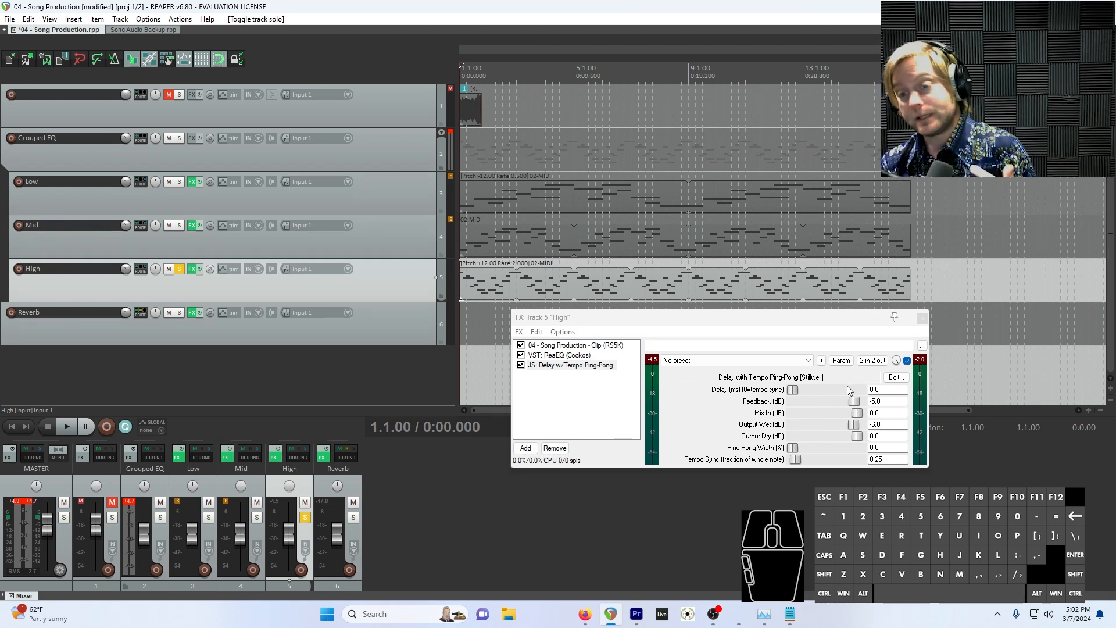
Raise the ping-pong delay's feedback to -1.0 dB and audition the High track
left_click(852, 403)
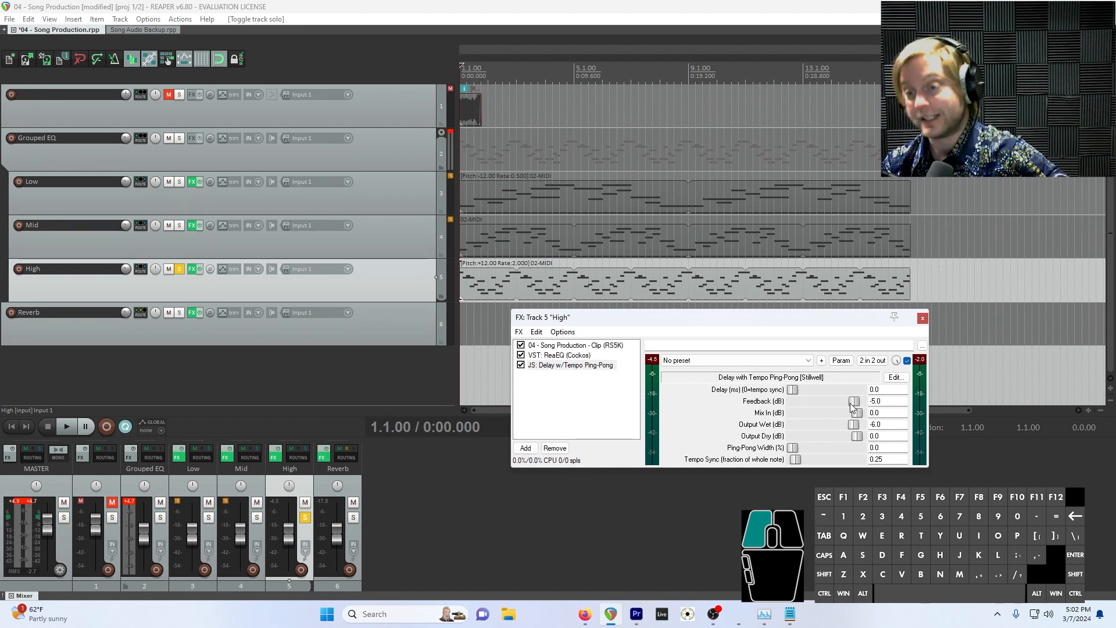
left_click_drag(850, 403, 854, 407)
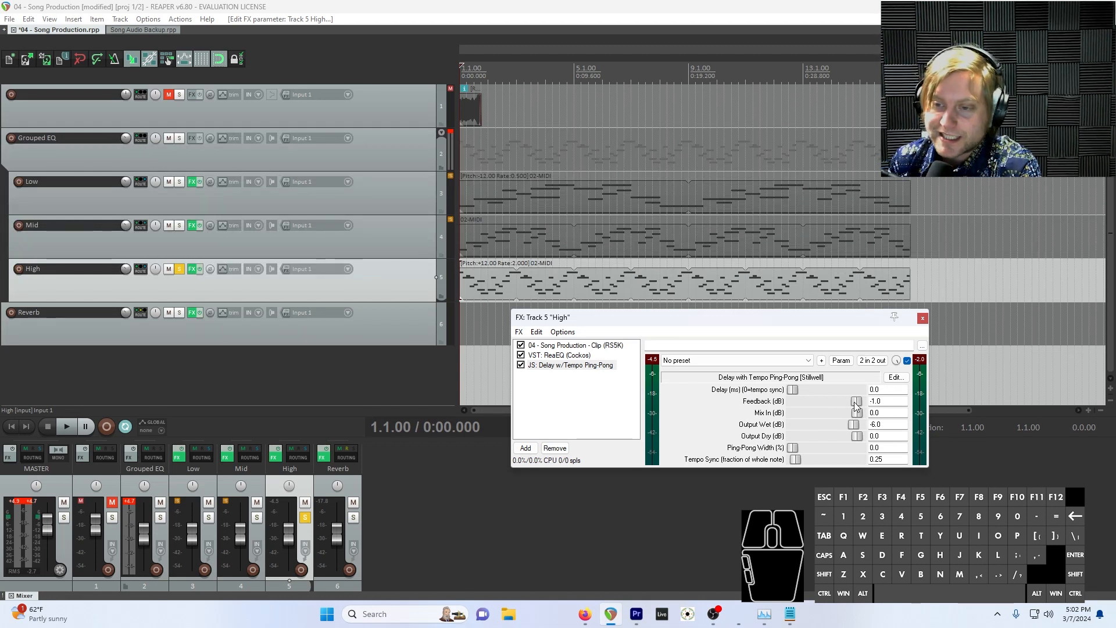
key("space")
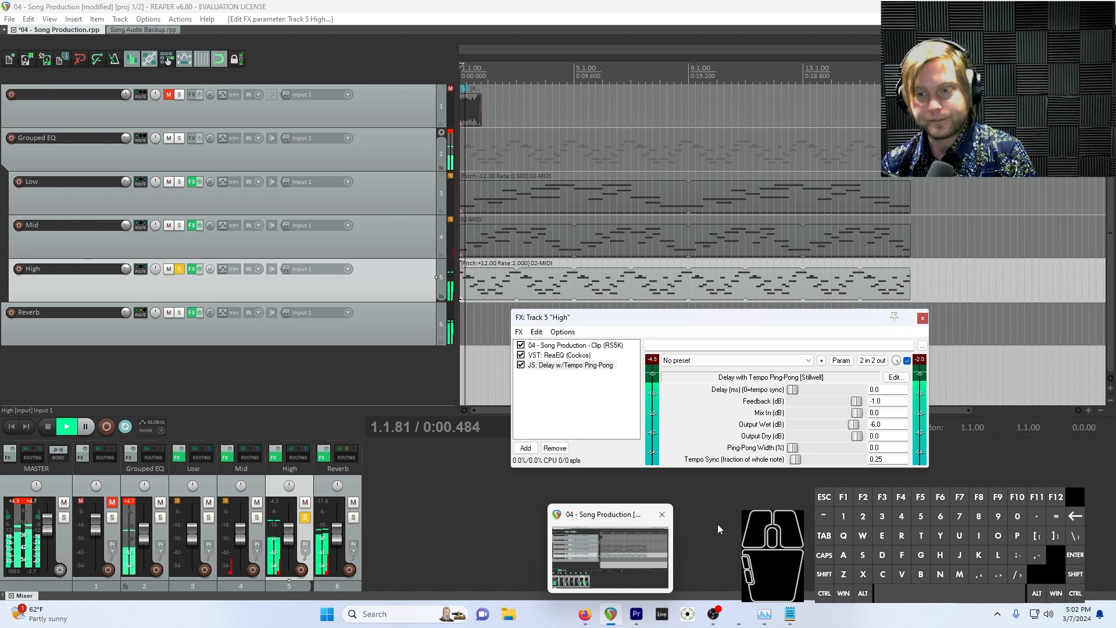
key("space")
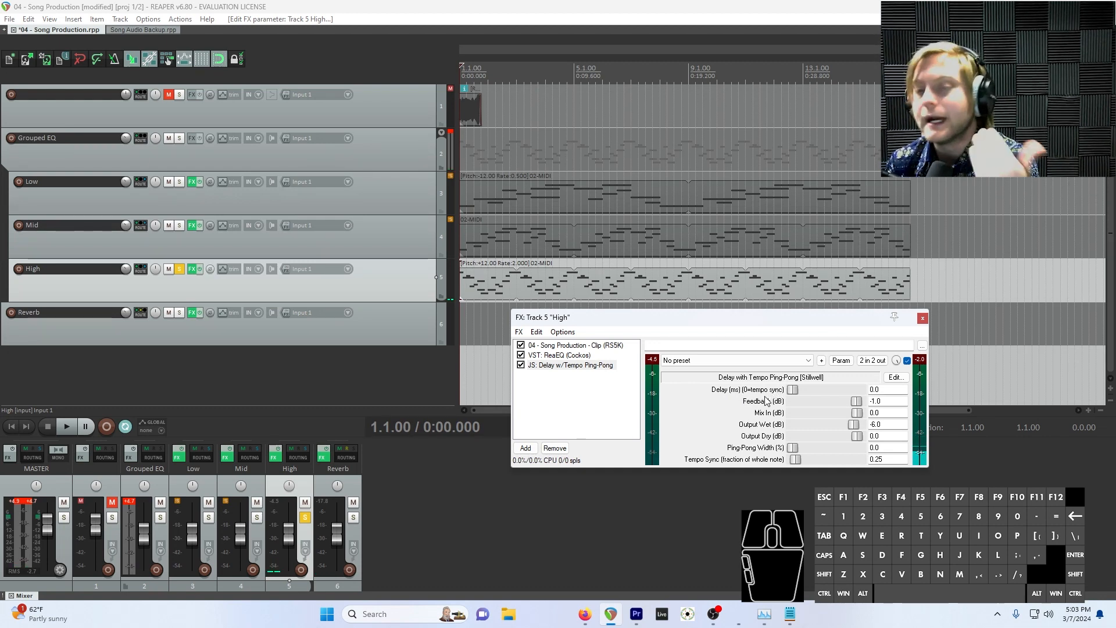
Audition the High track with delay times of 1222 ms and 3555 ms, and return the delay time to 0.0
left_click_drag(744, 319, 730, 481)
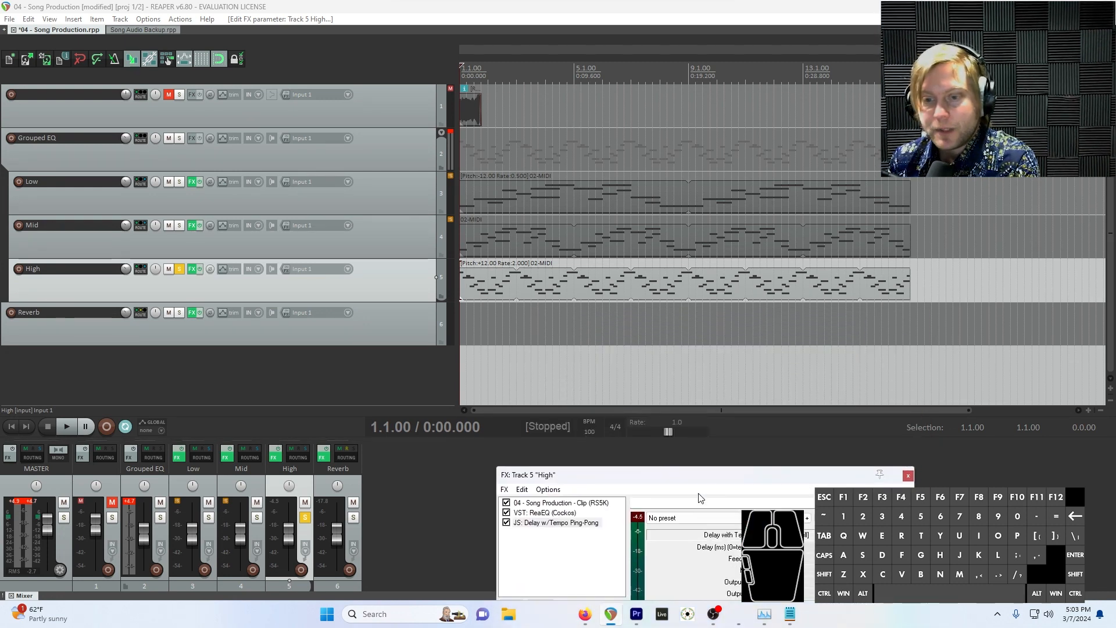
left_click_drag(702, 478, 816, 184)
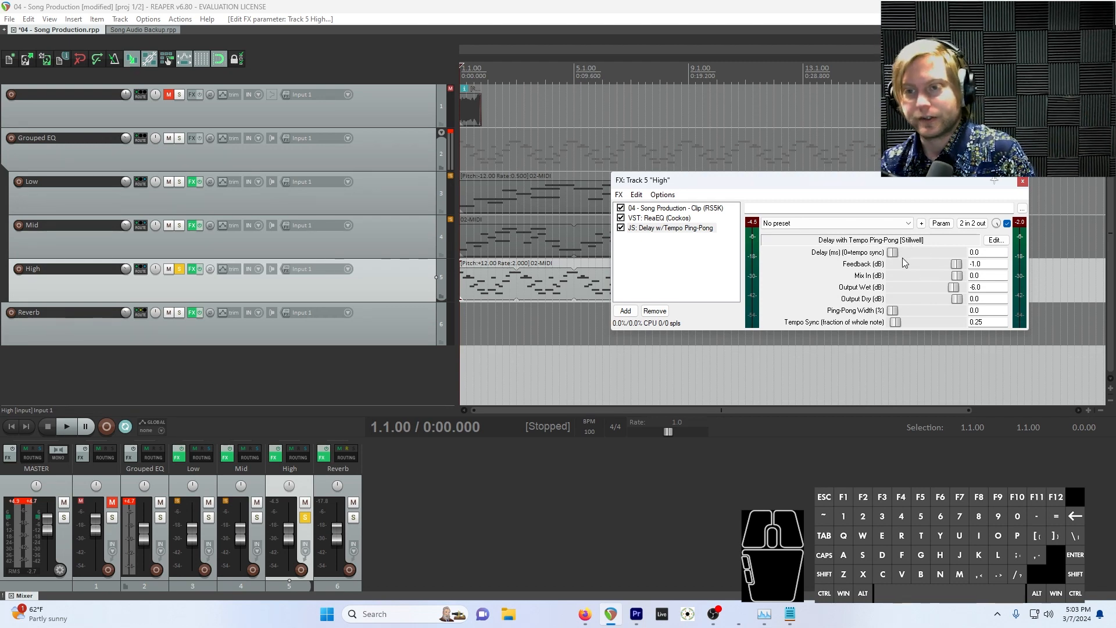
key("space")
left_click_drag(894, 259, 901, 259)
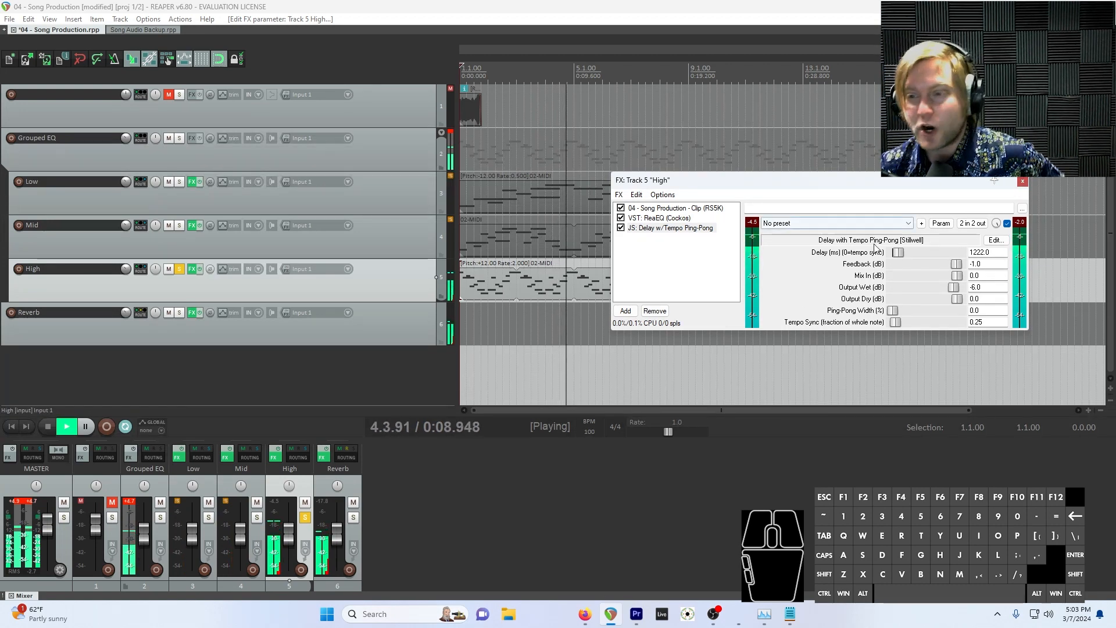
left_click_drag(899, 252, 909, 257)
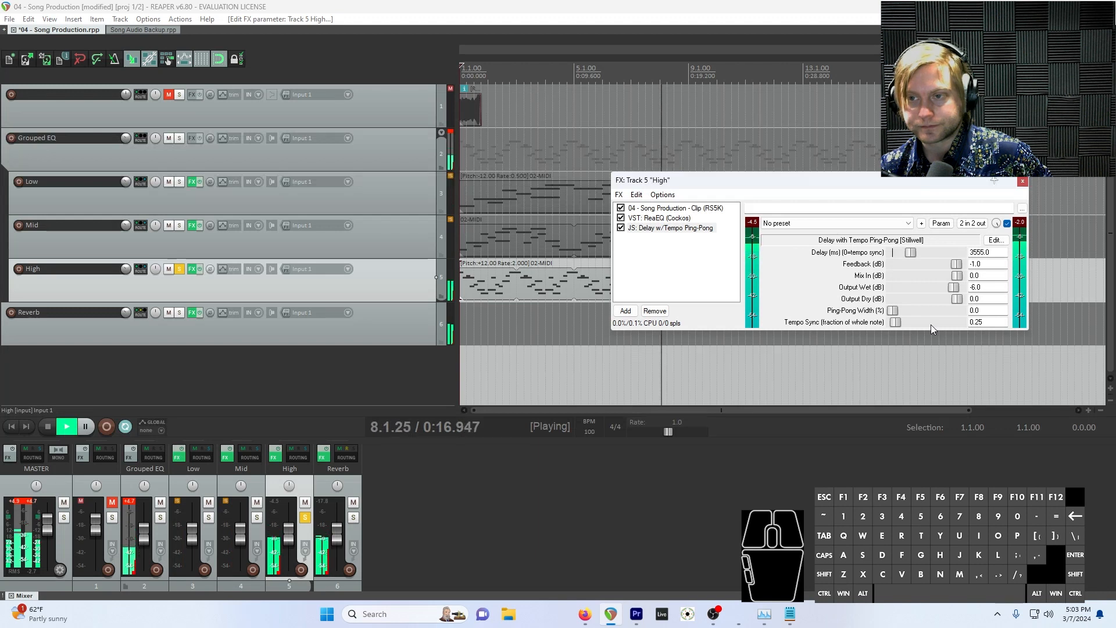
left_click_drag(910, 256, 891, 256)
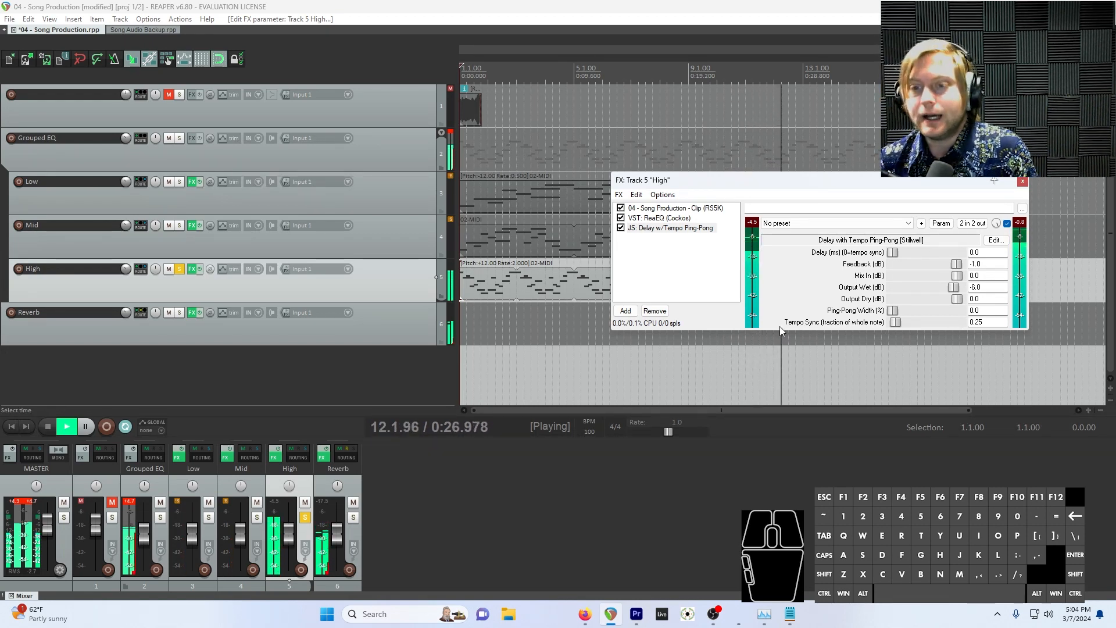
key("space")
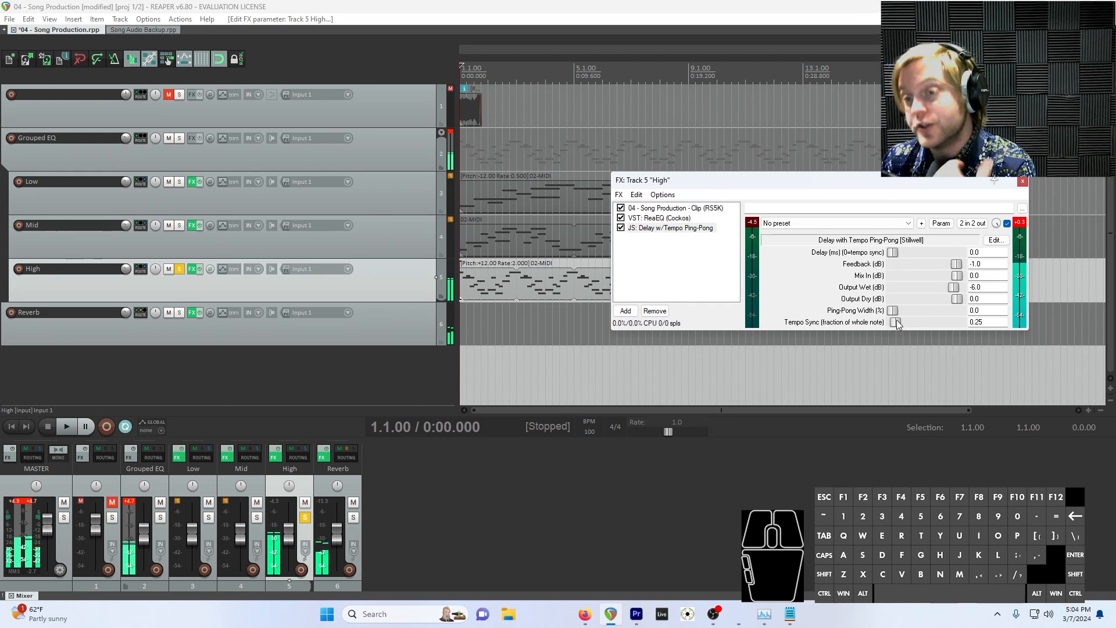
Set the delay's tempo sync to 0.0625 of a whole note and listen to the High track
left_click_drag(896, 320, 895, 322)
key("space")
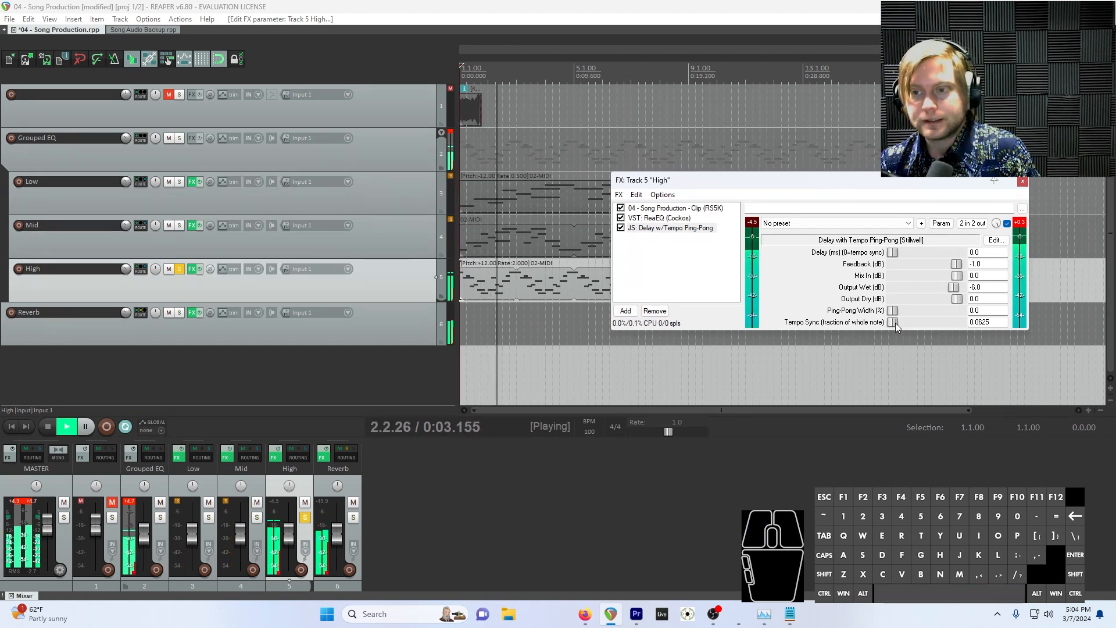
key("space")
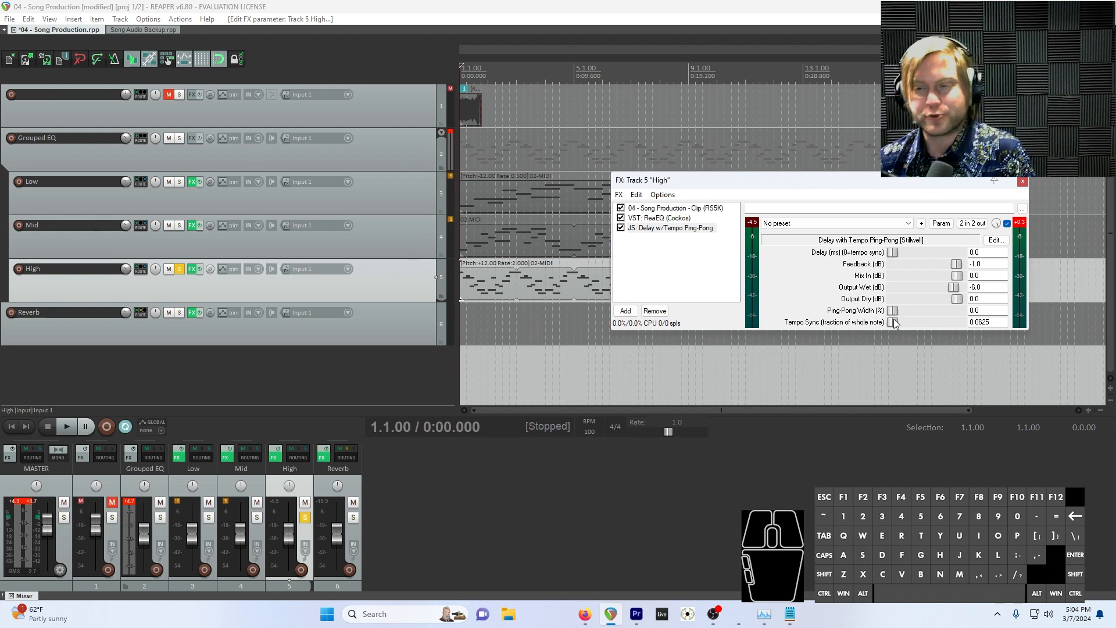
key("space")
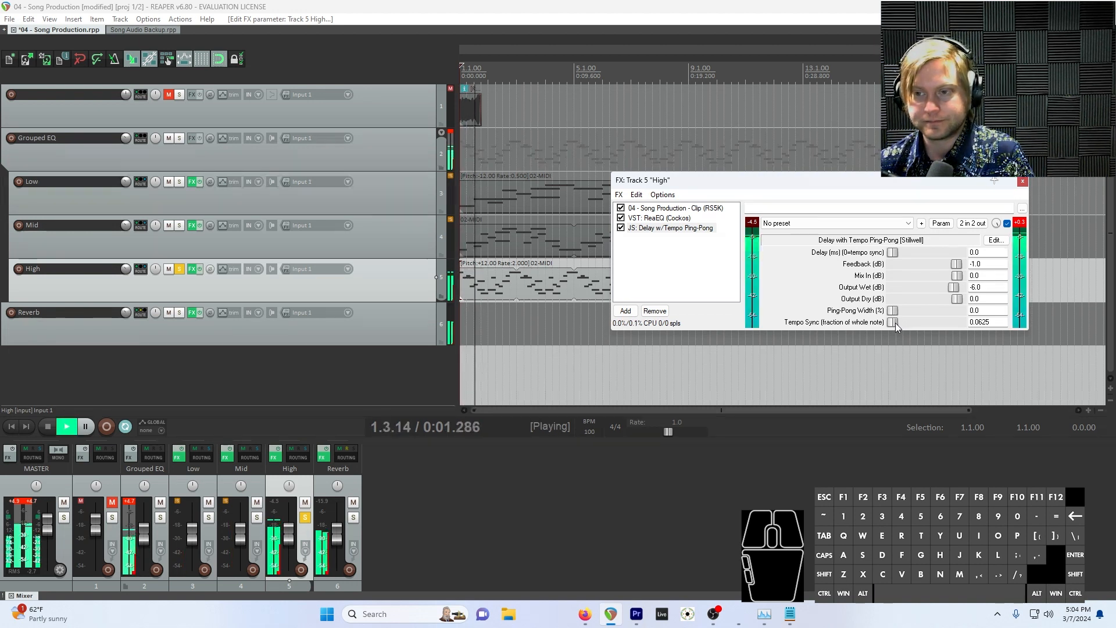
Try tempo sync values of 1.8125 and 2.0 during playback, and reset tempo sync to its default of 0.25
left_click_drag(896, 323, 929, 323)
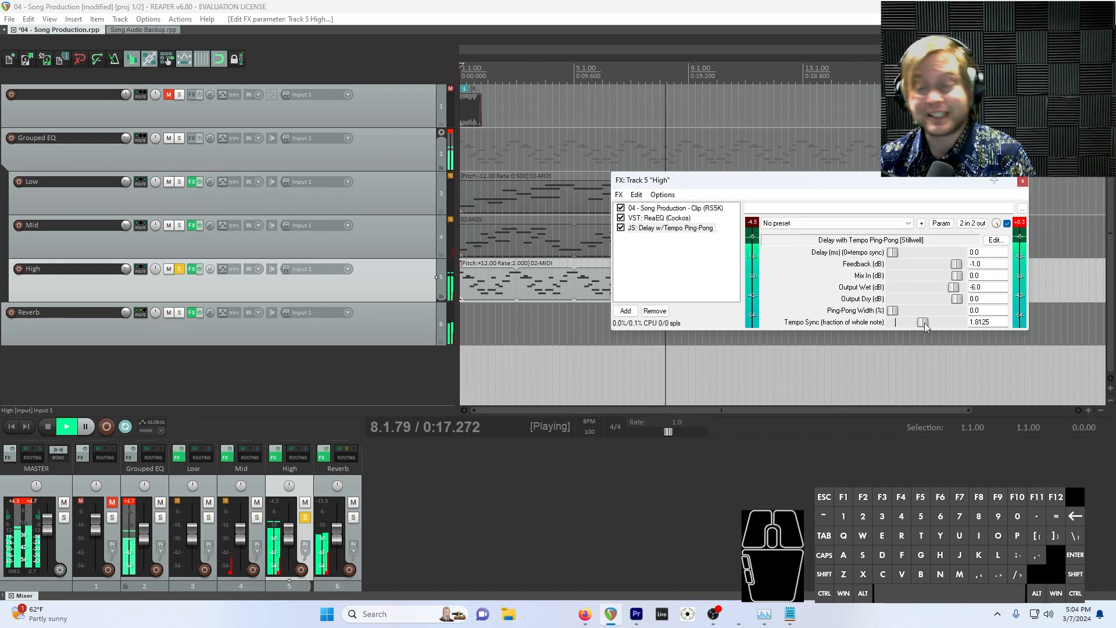
left_click_drag(923, 323, 927, 322)
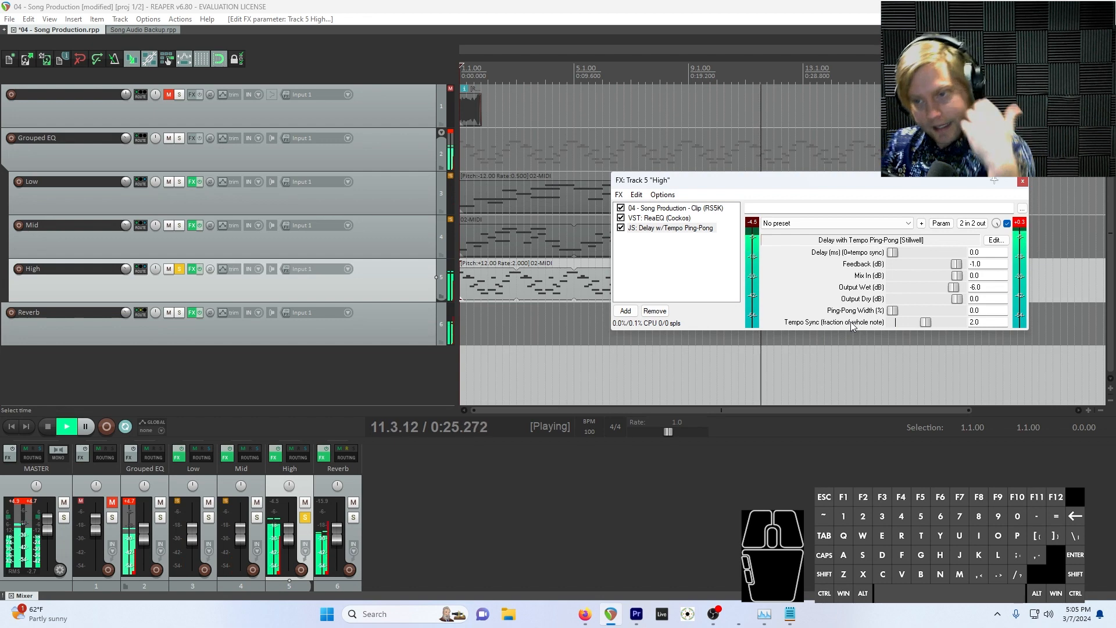
double_click(901, 322)
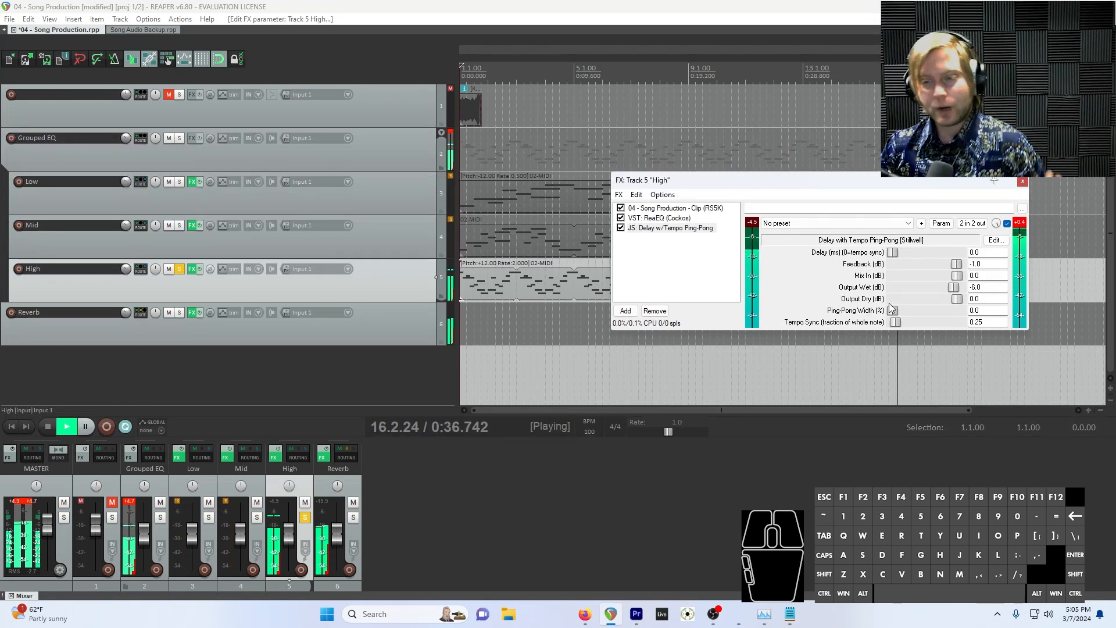
Set the delay's ping-pong width to 100%, its delay time to 2221 ms and its tempo sync to 0.75
left_click_drag(889, 309, 961, 312)
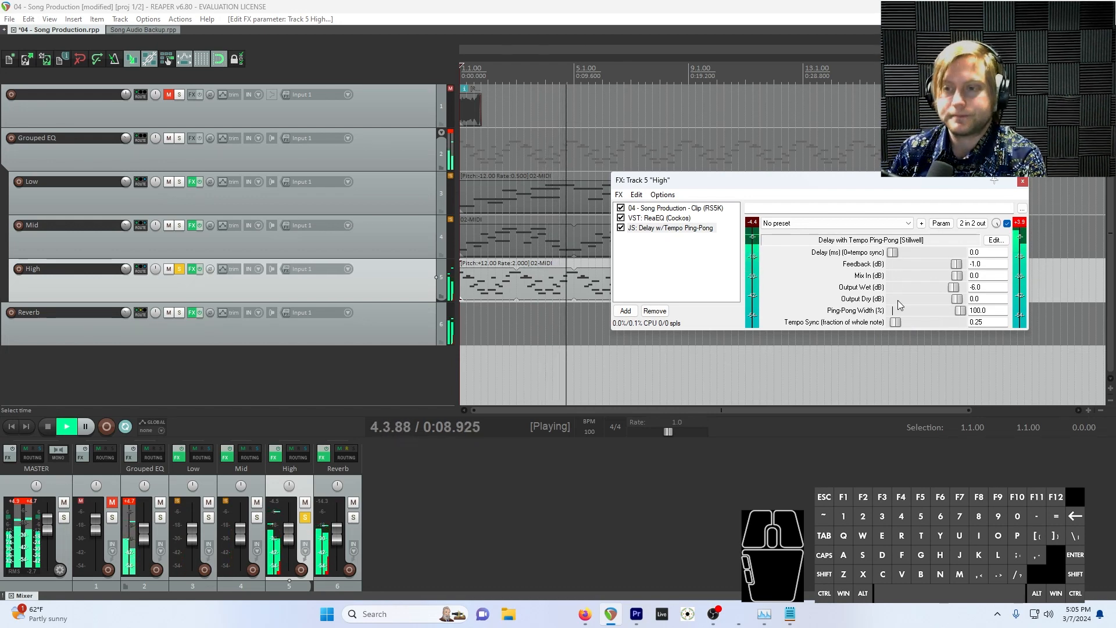
left_click_drag(893, 252, 899, 266)
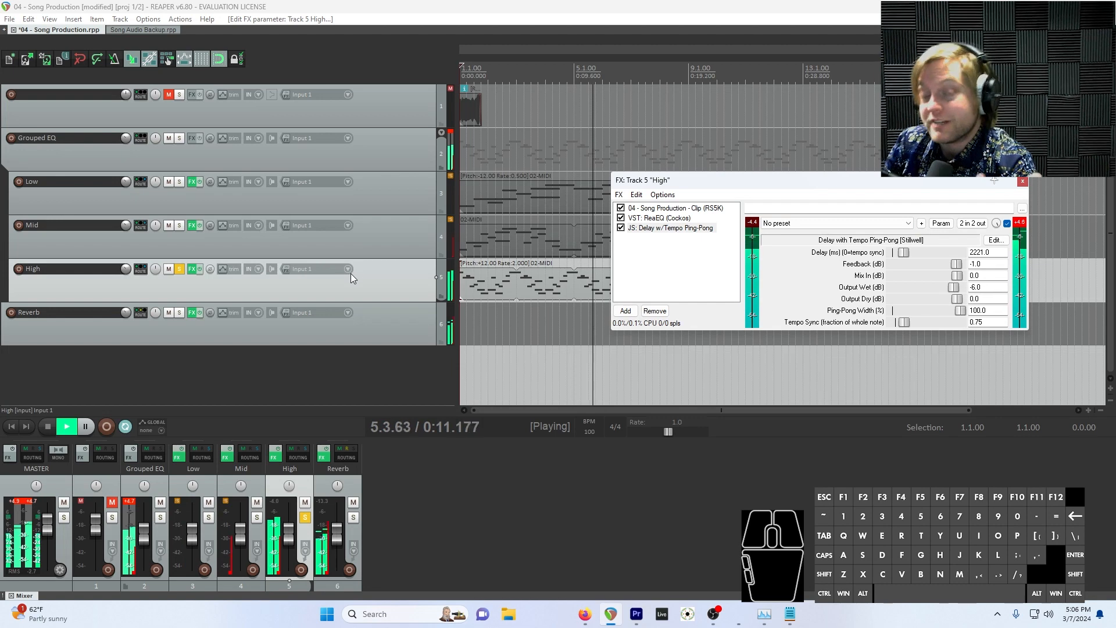
Duplicate the ping-pong delay three times in the High track's effects chain
left_click(688, 245)
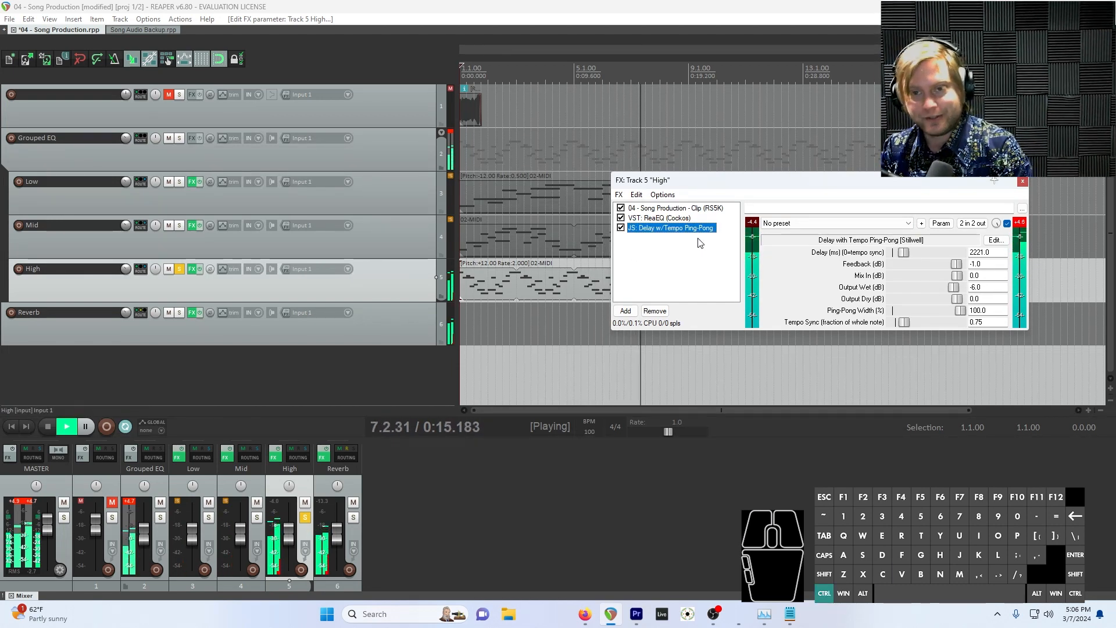
key("ctrl+v")
key("ctrl+v")
key("ctrl+v")
Vary the duplicated delays during playback, using a tempo sync of 1.6875 and a delay time of 3983 ms on one copy
left_click_drag(904, 322, 920, 323)
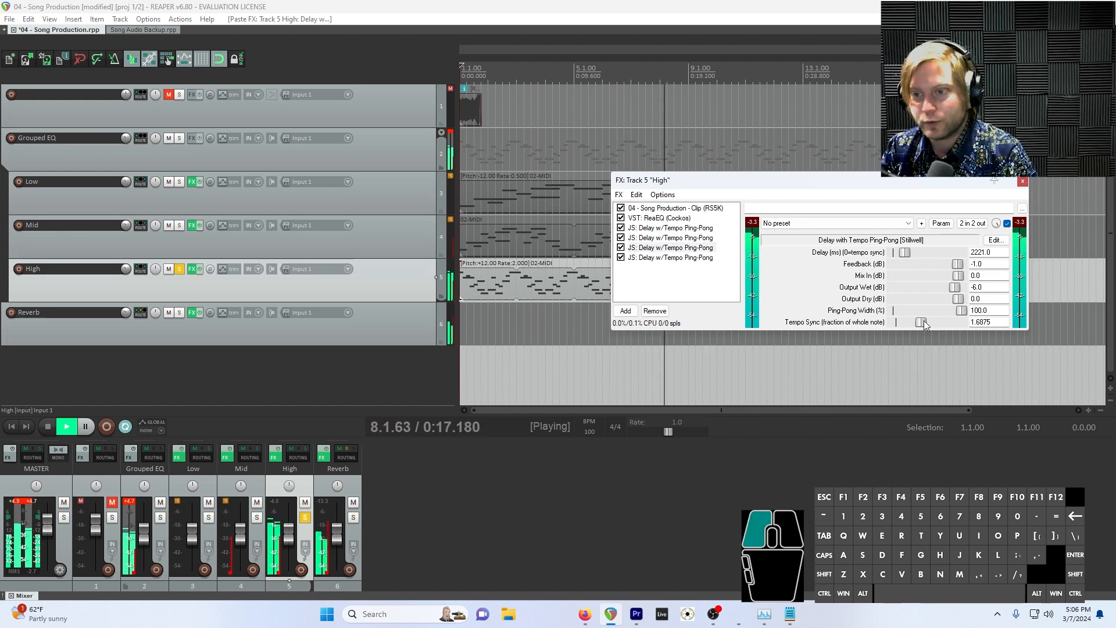
left_click(663, 238)
left_click(658, 259)
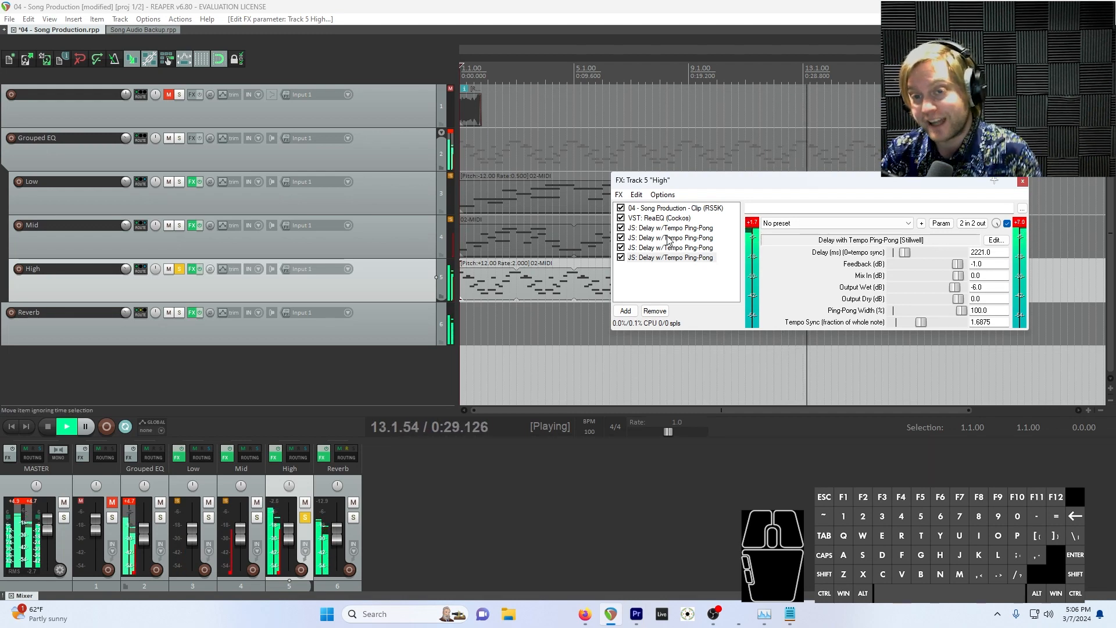
left_click(687, 261)
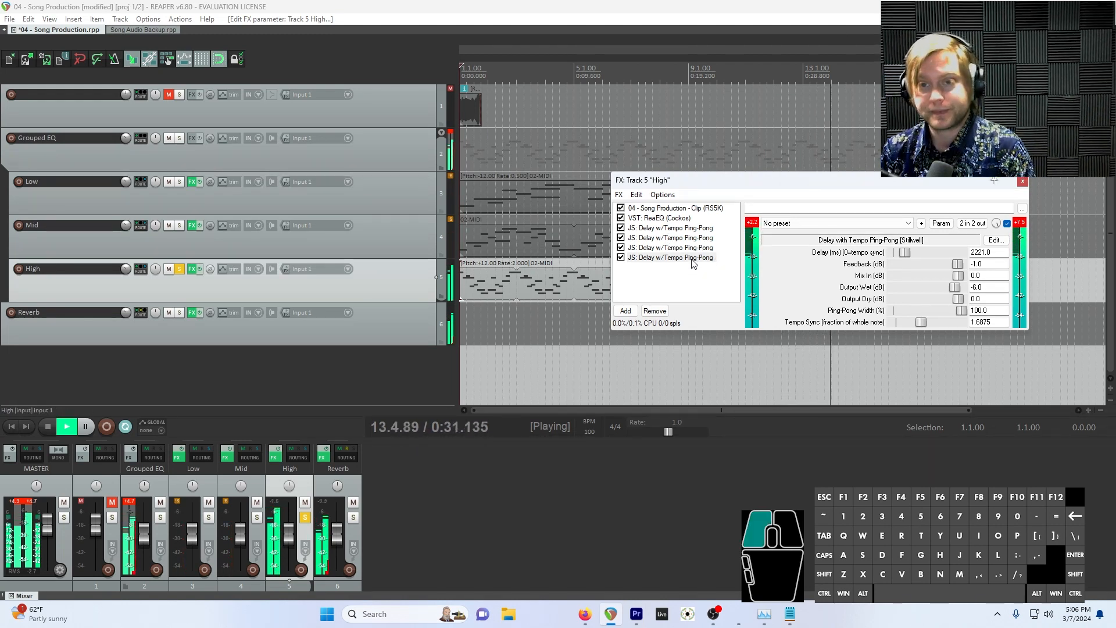
Stop playback and remove the three duplicated ping-pong delays from the High track
key("space")
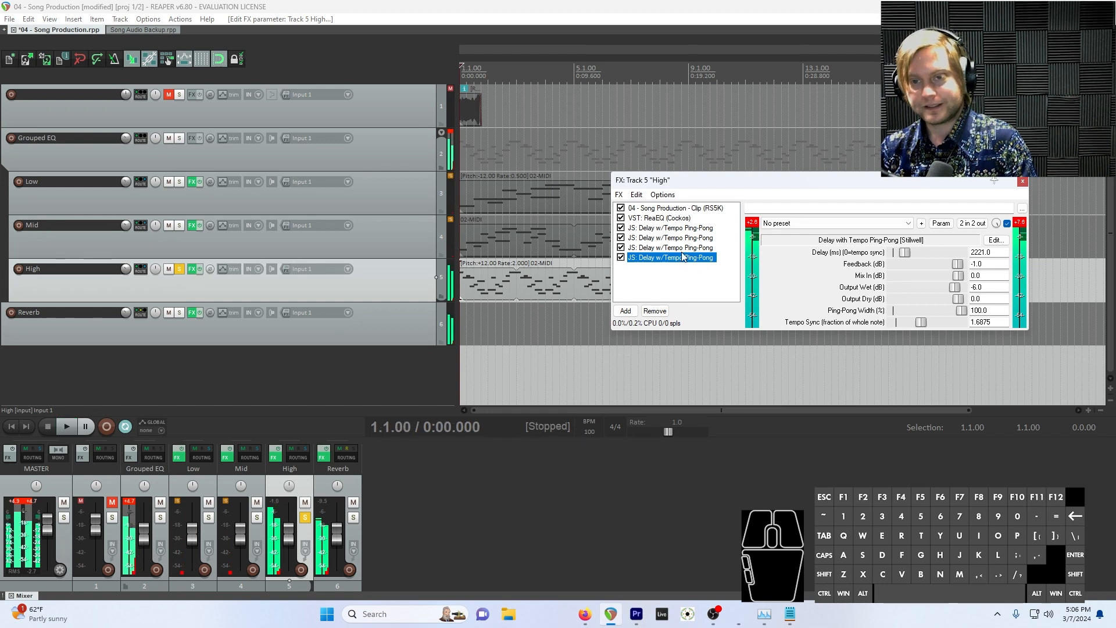
left_click(691, 239, "shift")
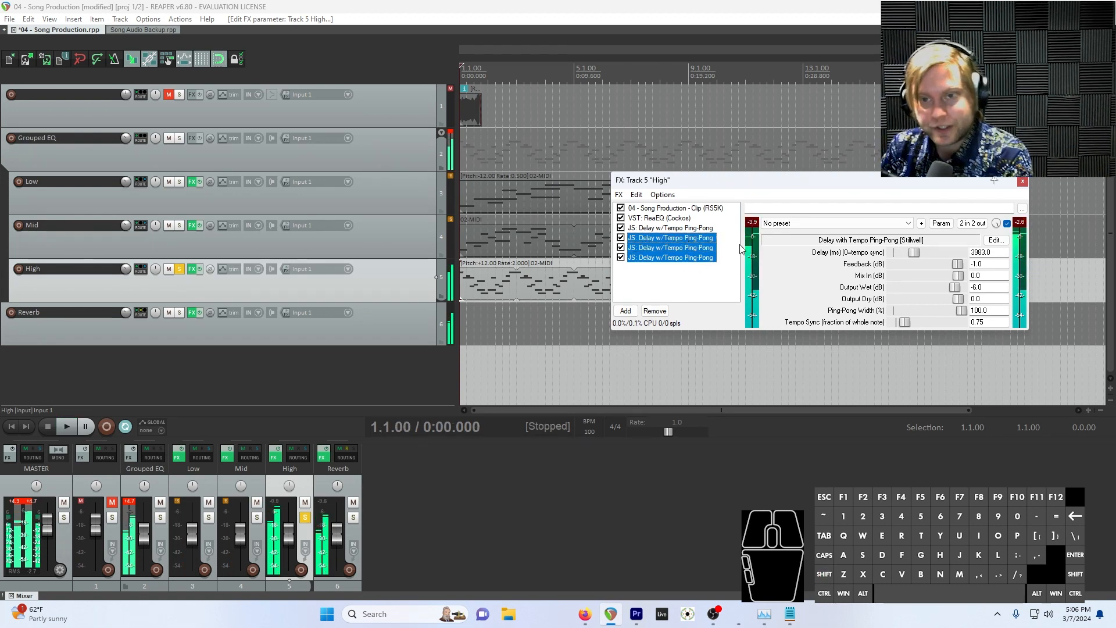
left_click(653, 311)
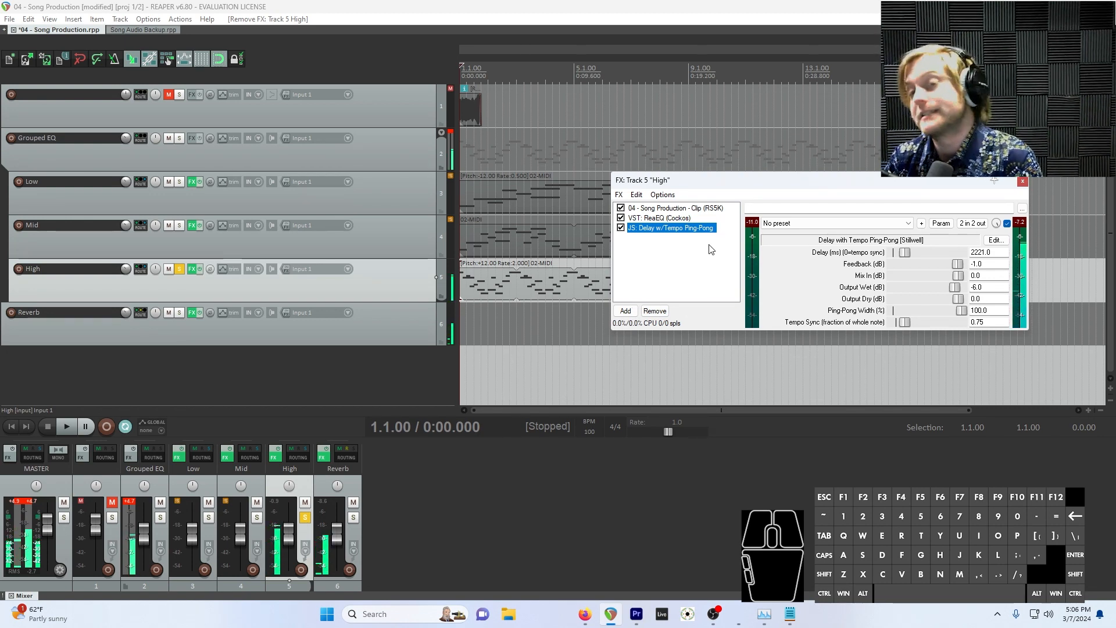
Unsolo the High track and play all the tracks together
left_click(180, 270)
left_click(181, 269)
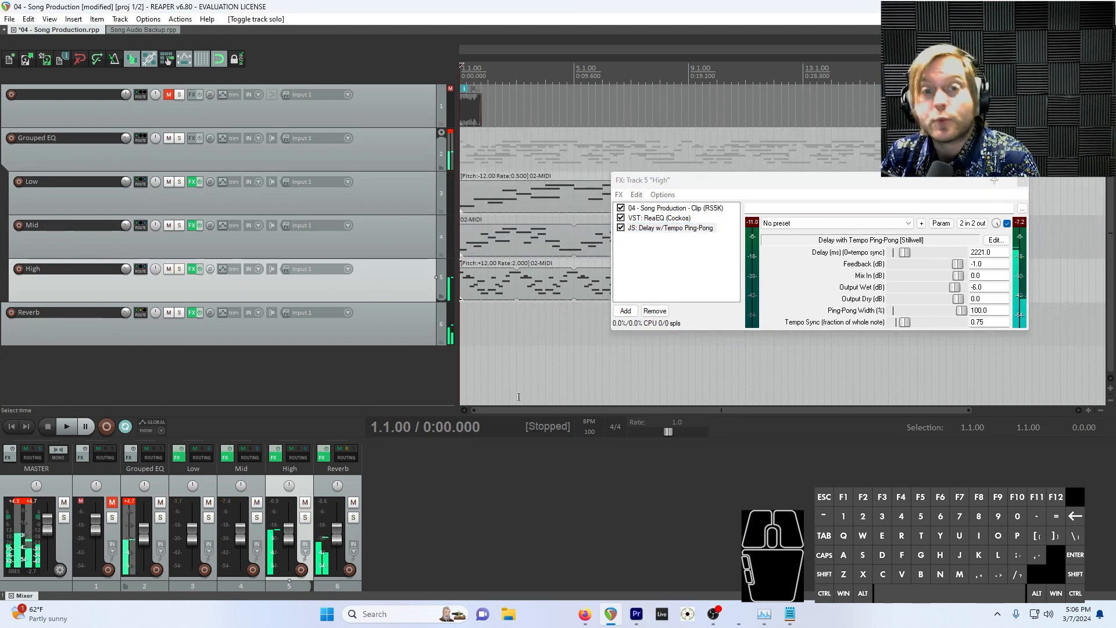
key("space")
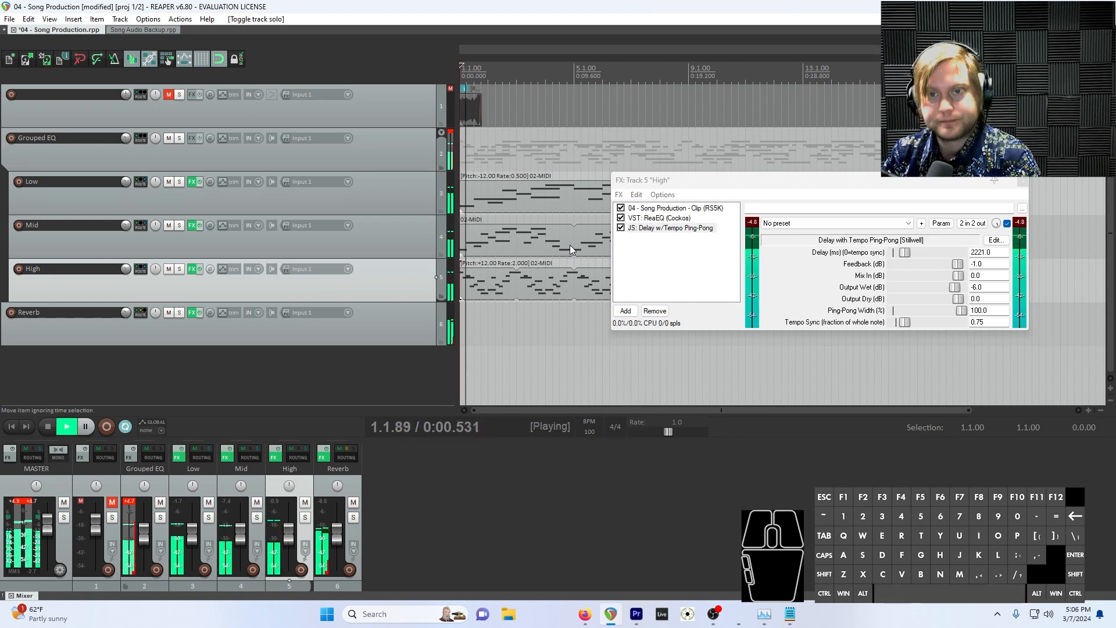
Reset the delay's tempo sync to 0.25 and its delay time to 0.0, and listen to the full mix
left_click(669, 227)
double_click(910, 323)
double_click(905, 253)
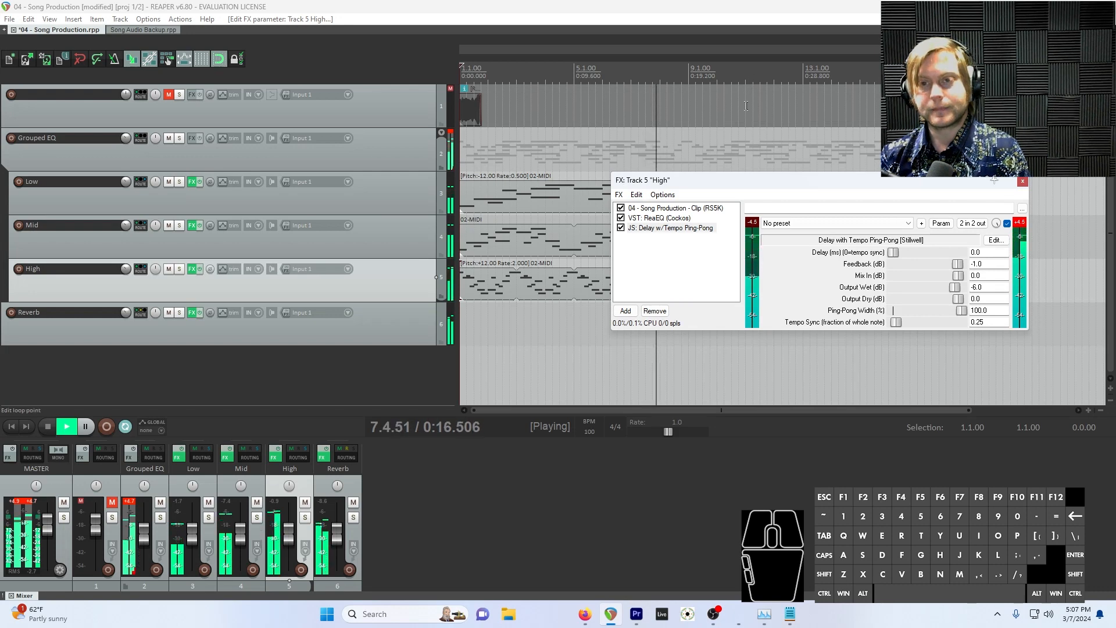
left_click_drag(763, 180, 659, 365)
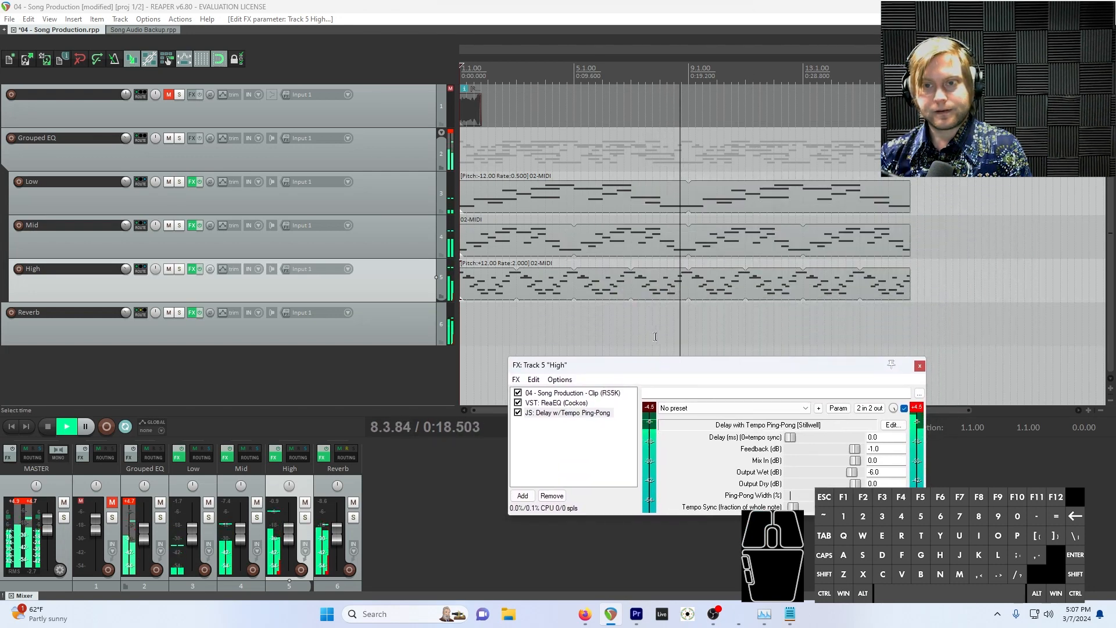
key("space")
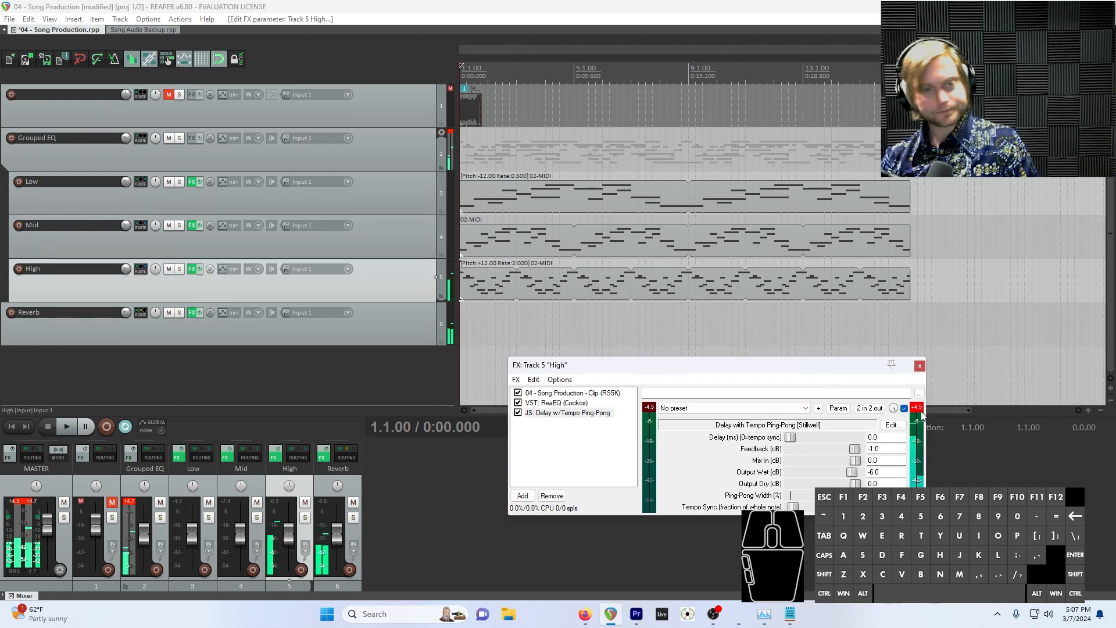
Close the High track's effects window
left_click(919, 393)
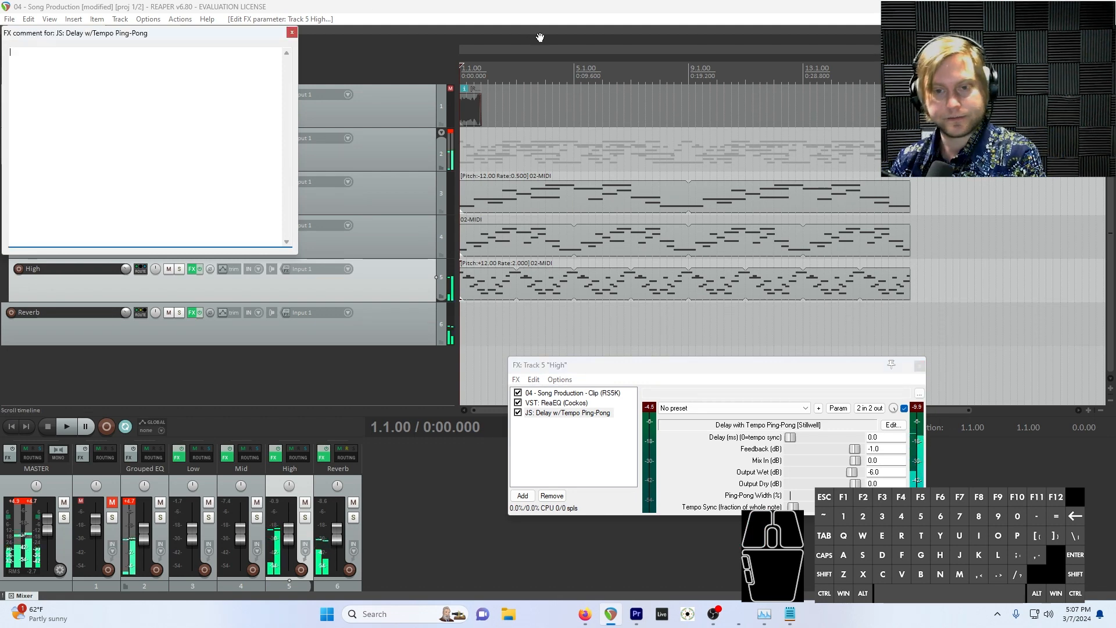
left_click(292, 33)
left_click(919, 365)
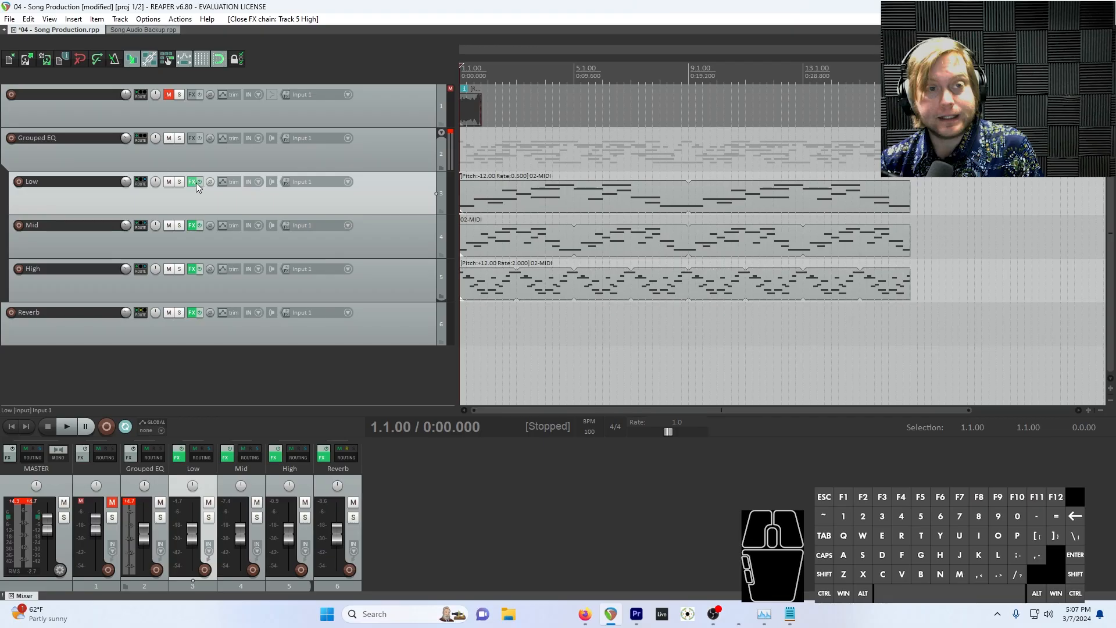
Add the JS: Distortion (Fuzz) effect to the Low track's effects chain after ReaEQ
left_click(191, 182)
left_click_drag(328, 286, 829, 188)
left_click(594, 384)
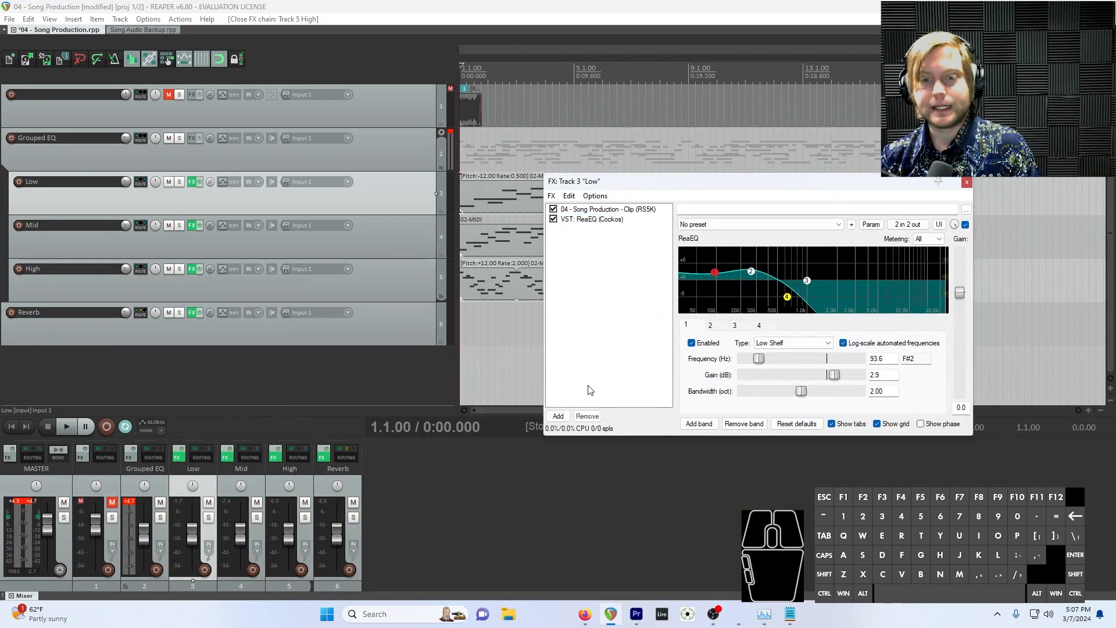
left_click(558, 416)
type("distor")
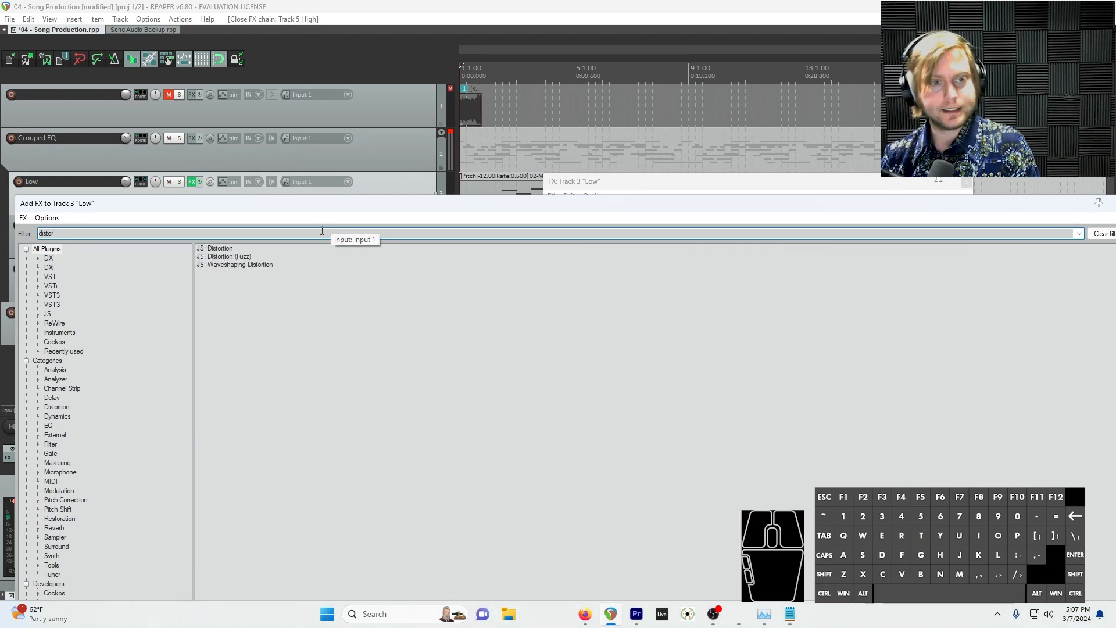
double_click(232, 256)
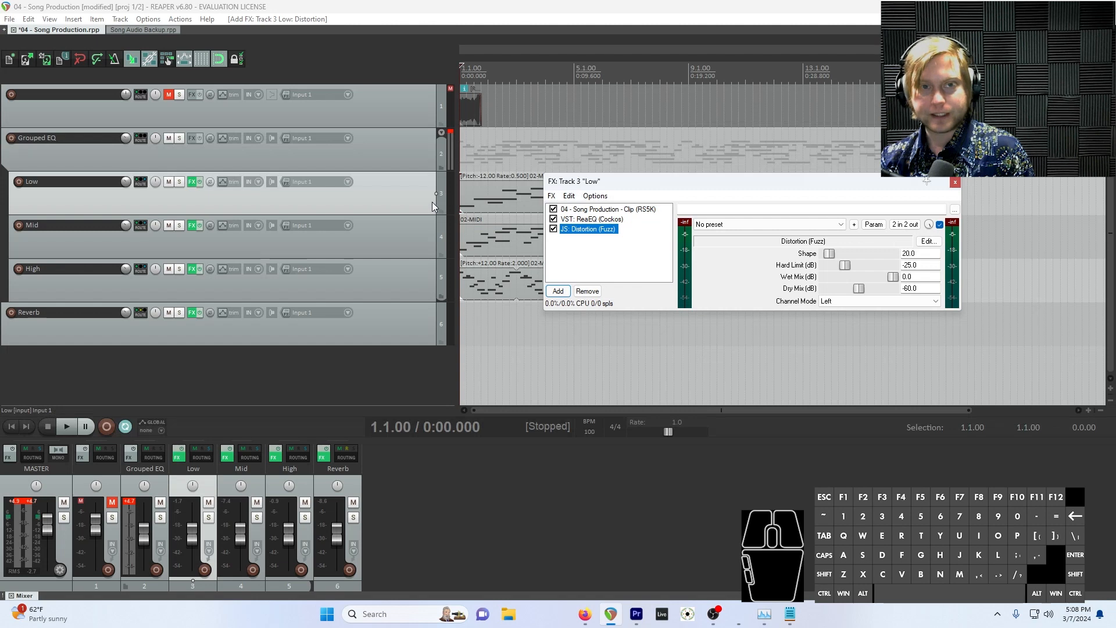
Solo and play the Low track while setting the fuzz distortion's Shape to 255.0 and Hard Limit to 1.0 dB
left_click(180, 181)
key("space")
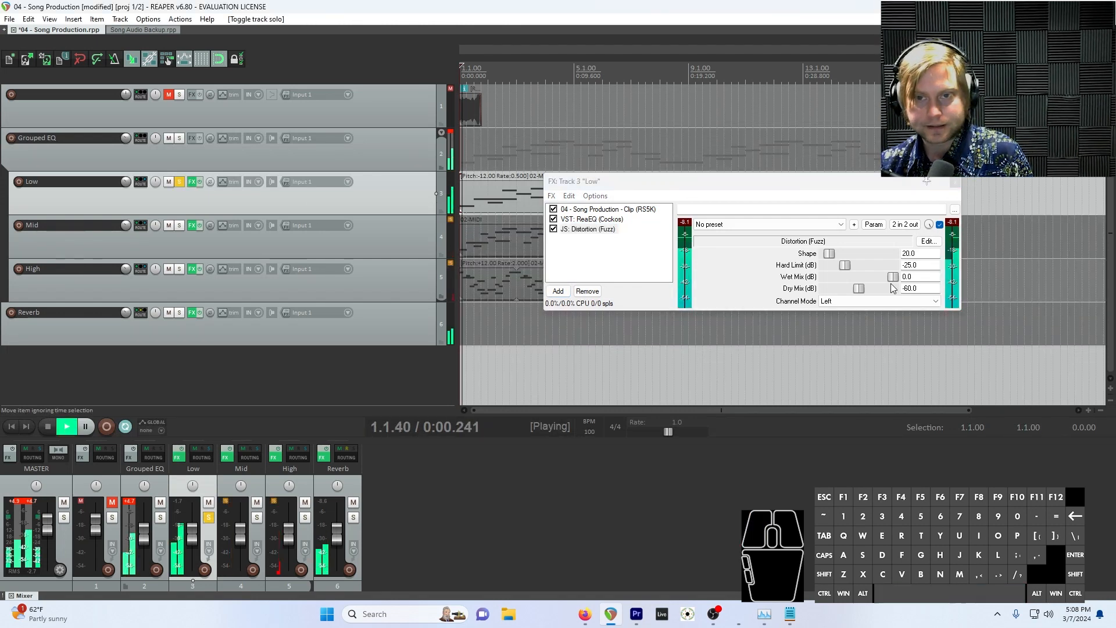
left_click_drag(741, 185, 704, 310)
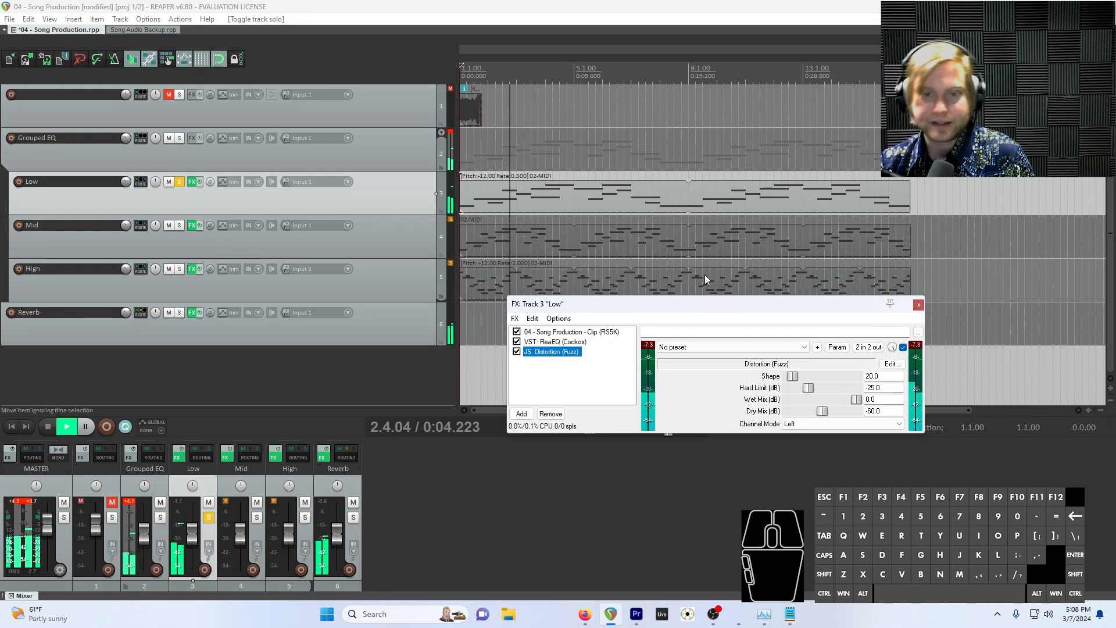
left_click_drag(733, 305, 825, 224)
left_click_drag(885, 296, 926, 302)
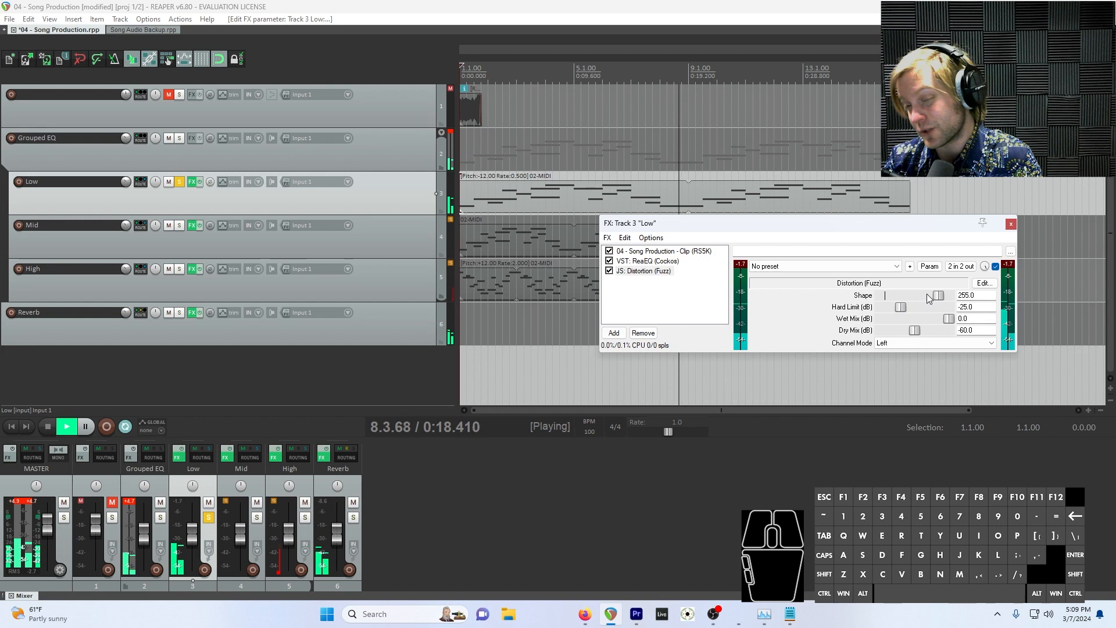
left_click_drag(928, 307, 919, 308)
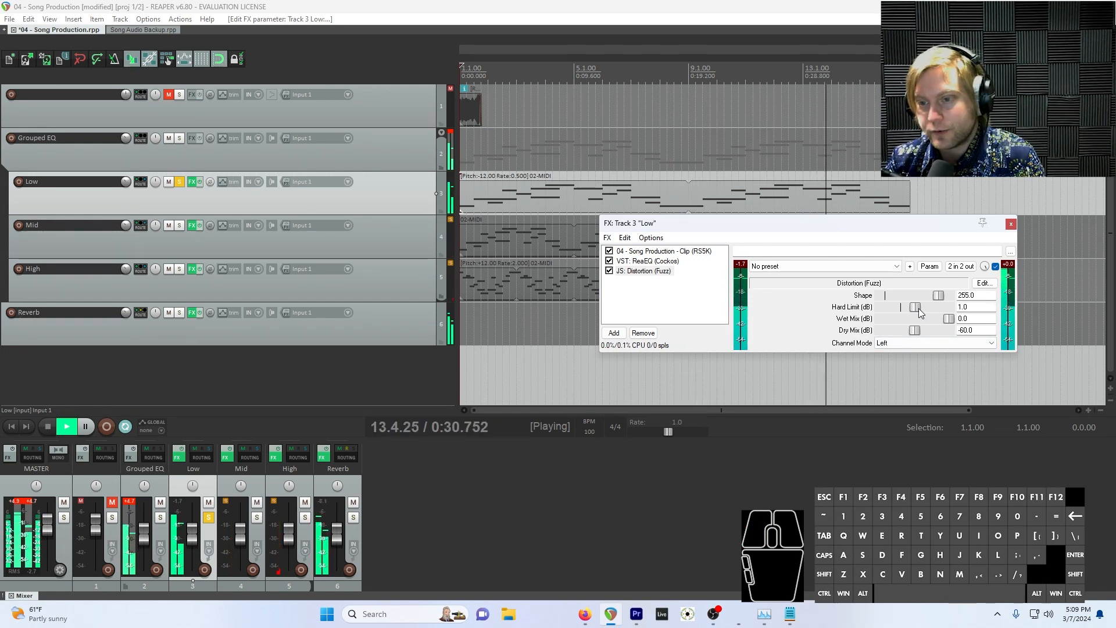
Set the fuzz distortion's Channel Mode to Stereo and its Hard Limit to -8.0 dB
key("space")
left_click(908, 343)
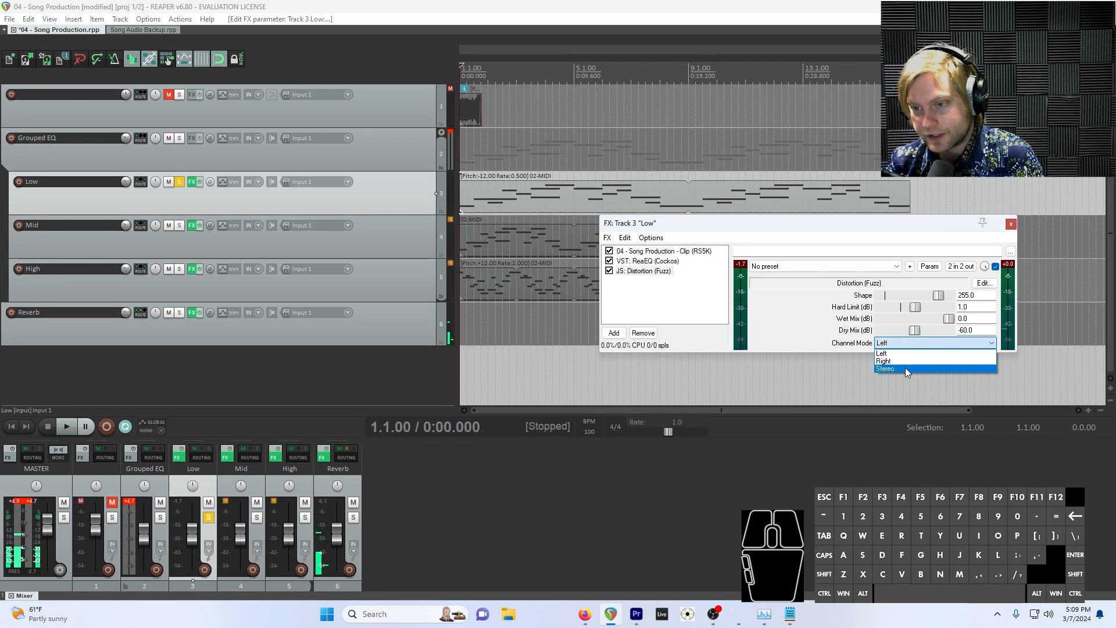
left_click(905, 368)
key("space")
mouse_move(907, 308)
left_mouse_down()
mouse_move(899, 314)
mouse_move(926, 309)
mouse_move(905, 305)
left_mouse_up()
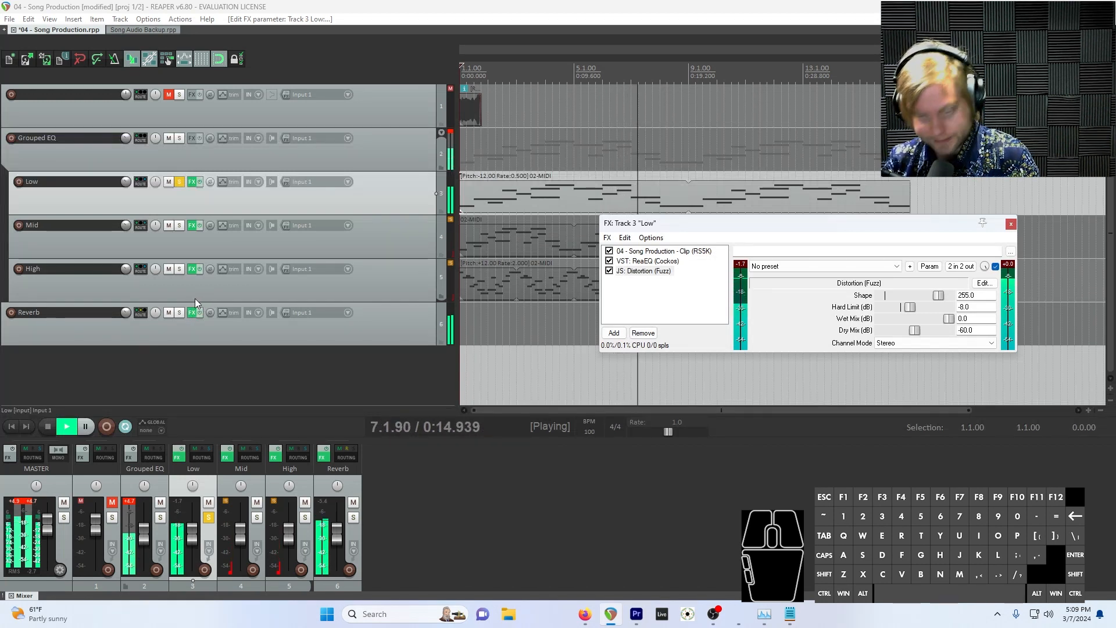
Lower the Low track's volume during playback and stop playback
left_click_drag(156, 181, 126, 189)
double_click(156, 182)
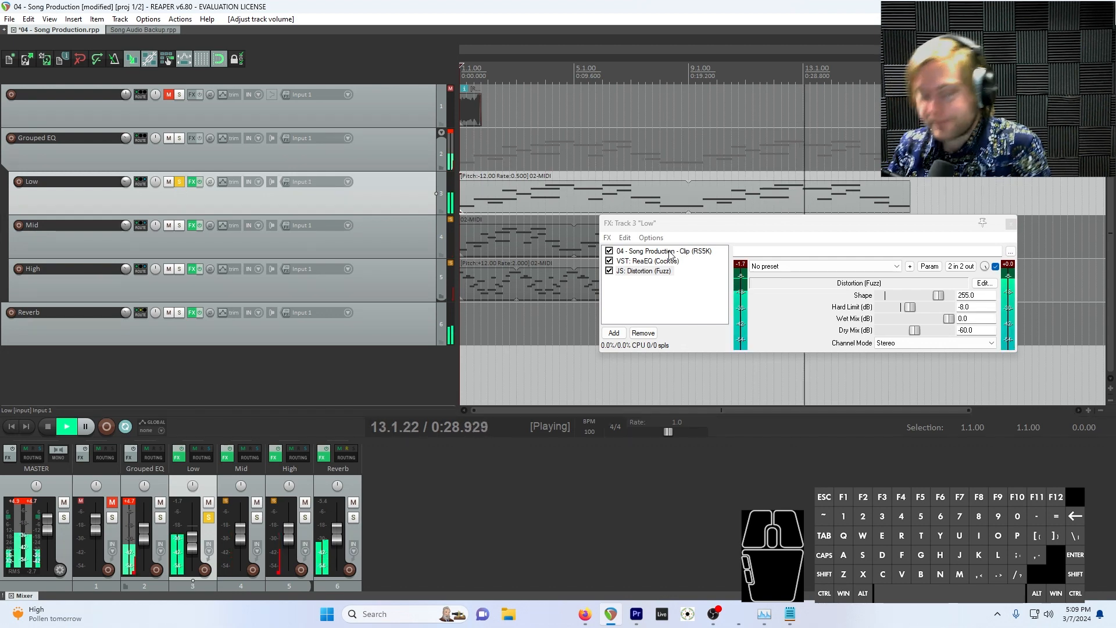
key("space")
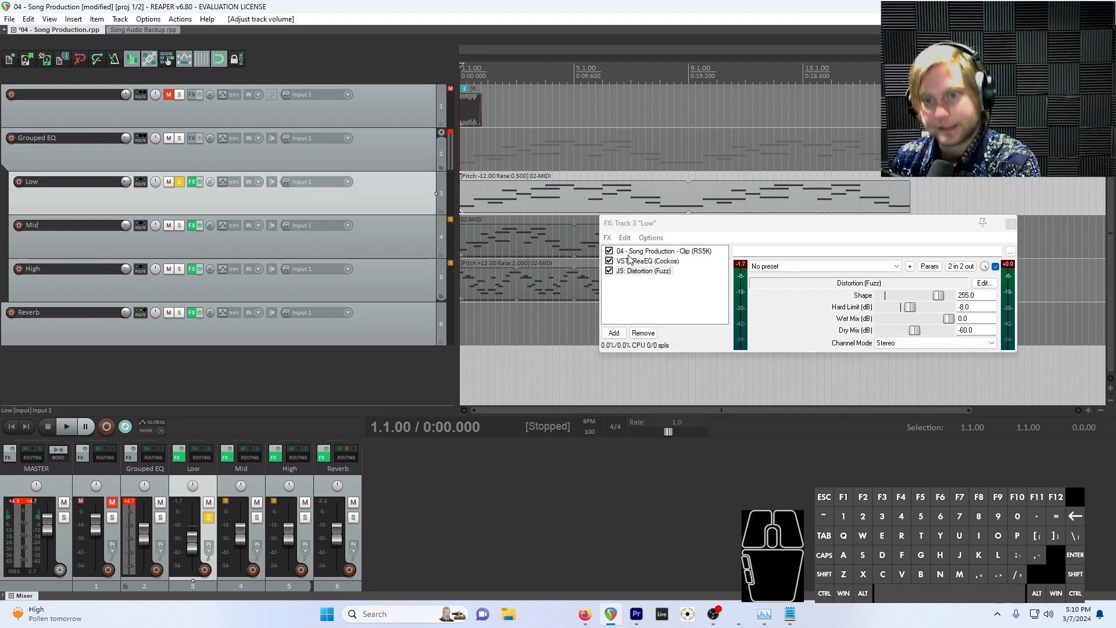
Add VST: ReaPitch (Cockos) to the Low track's effects chain after the fuzz distortion
left_click(647, 272)
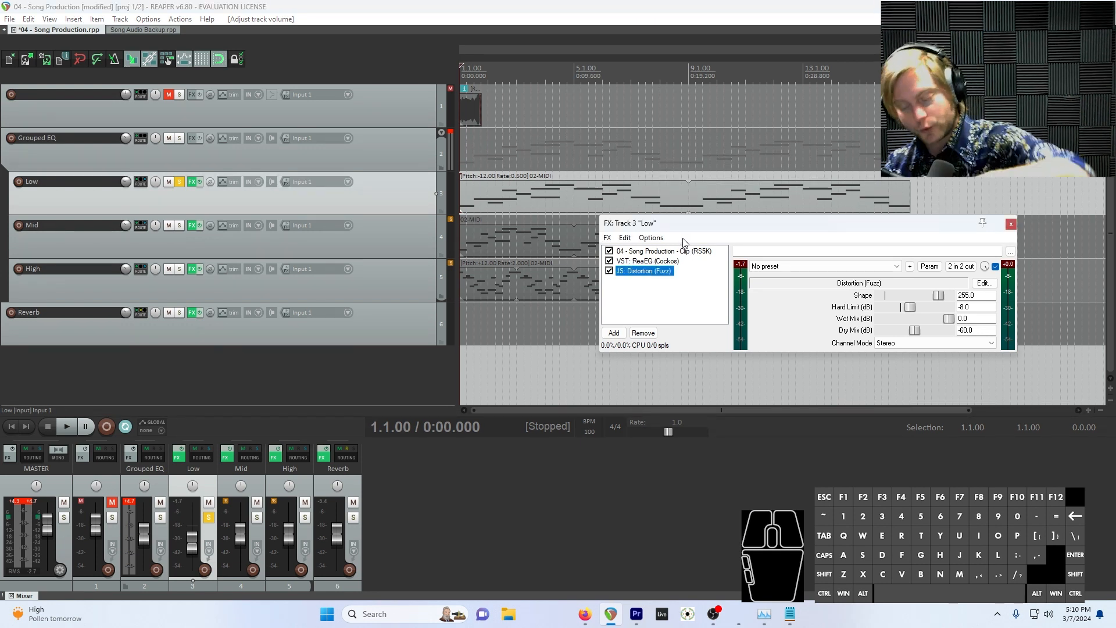
left_click(661, 261)
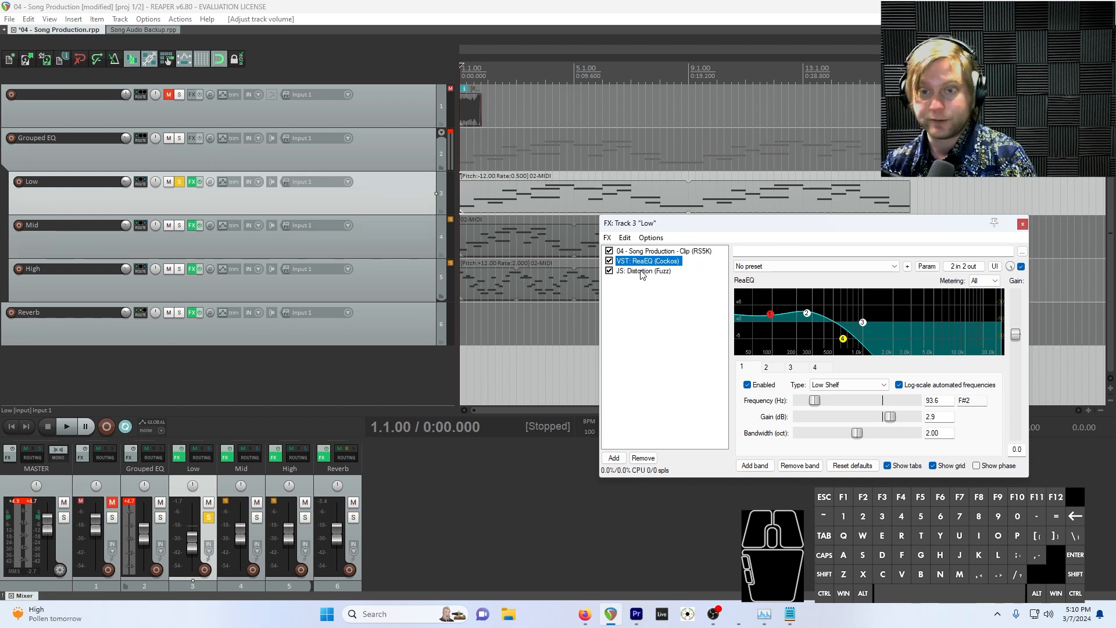
left_click(654, 291)
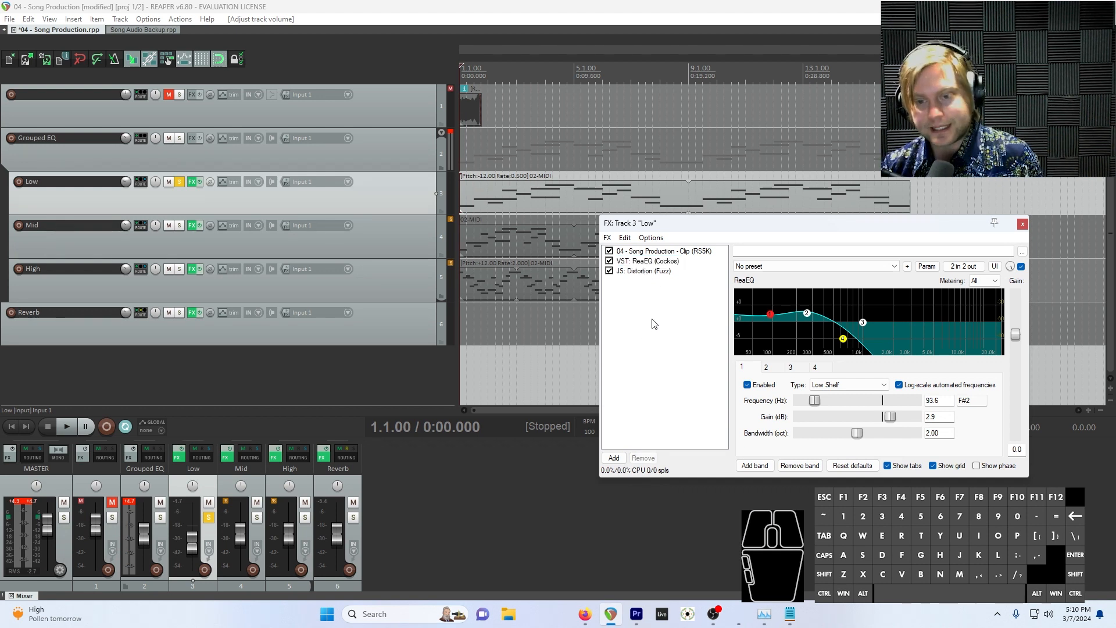
left_click(660, 272)
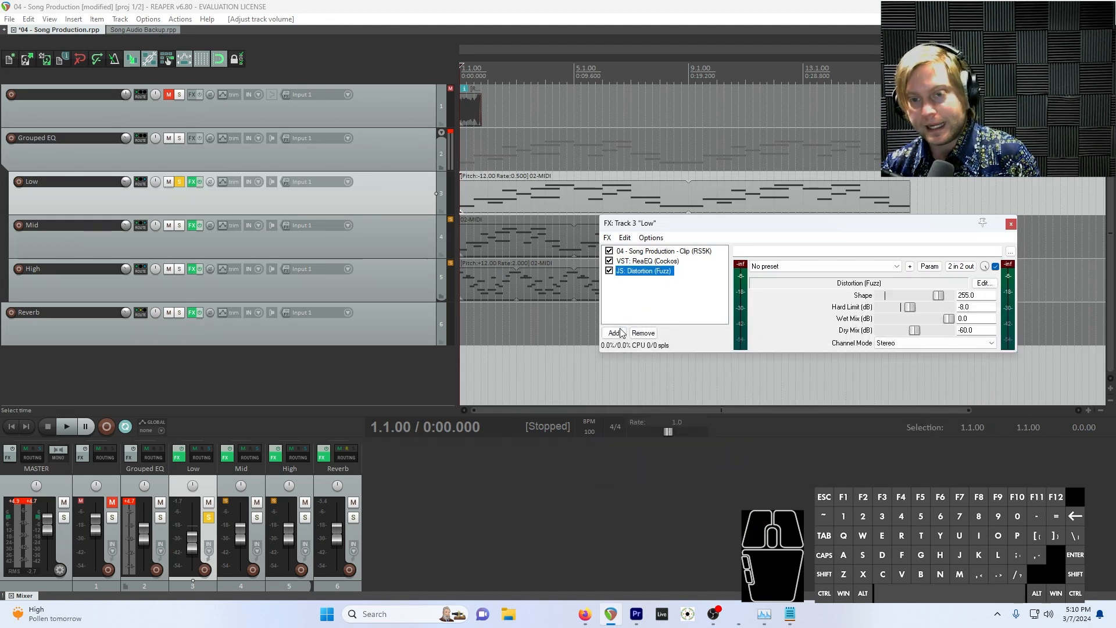
left_click(615, 332)
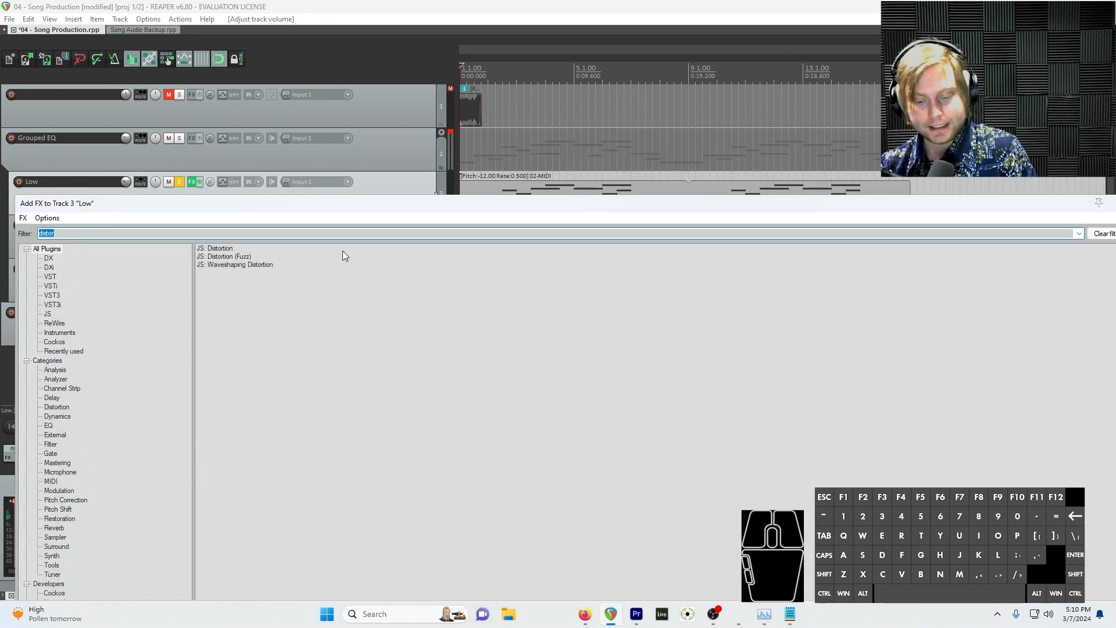
type("reapit")
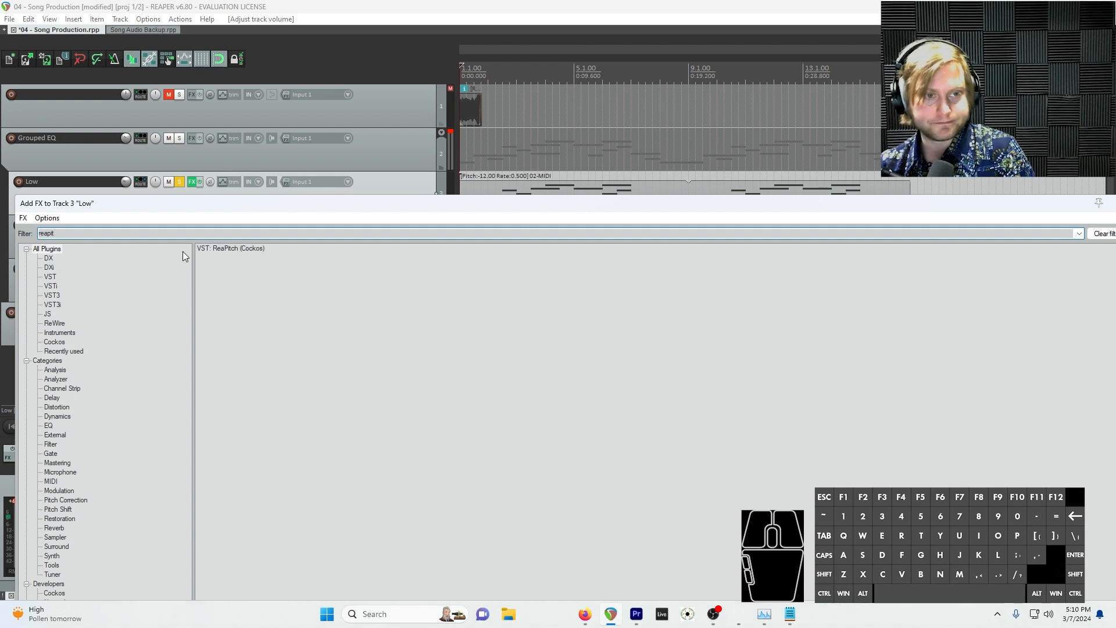
double_click(233, 249)
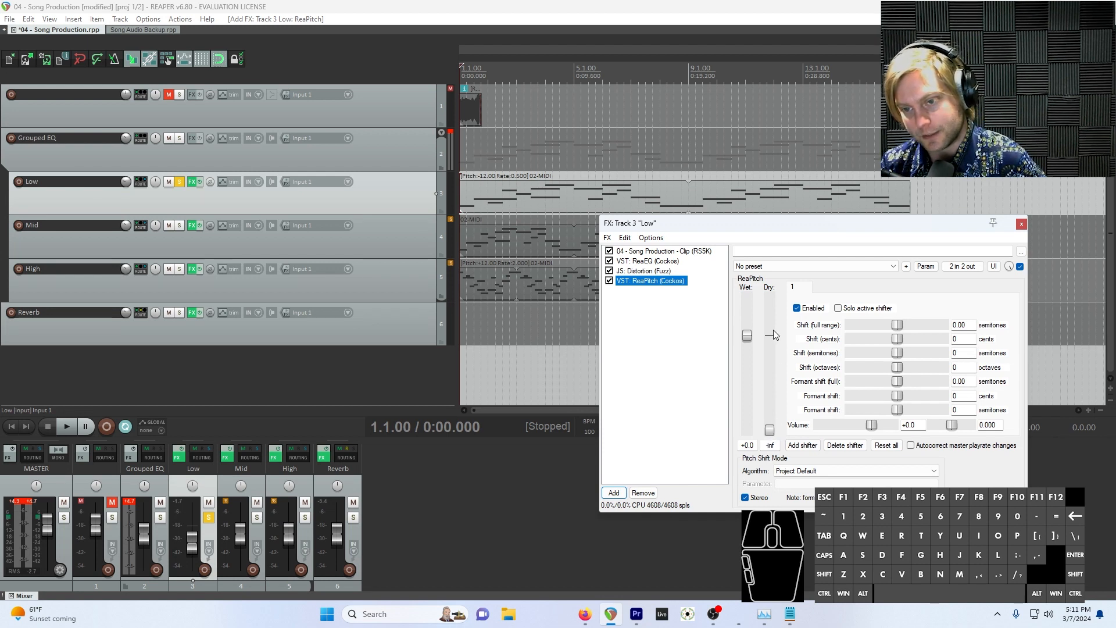
Raise ReaPitch's dry level to +0.0, set its octave shift to -1, and listen to the result
left_click_drag(770, 429, 770, 336)
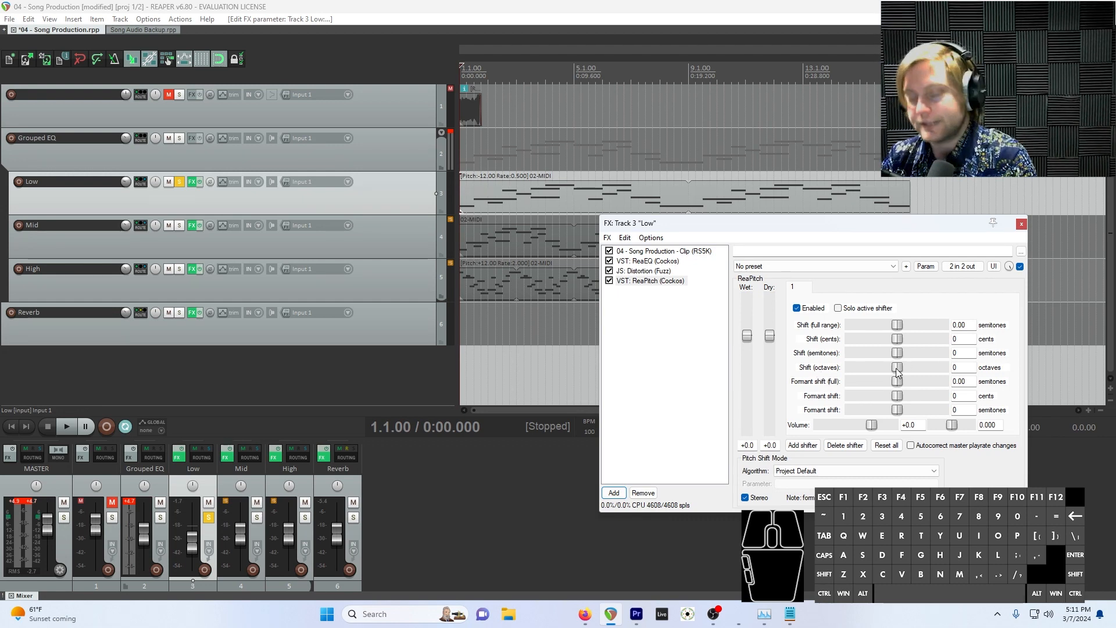
left_click_drag(897, 368, 881, 371)
key("space")
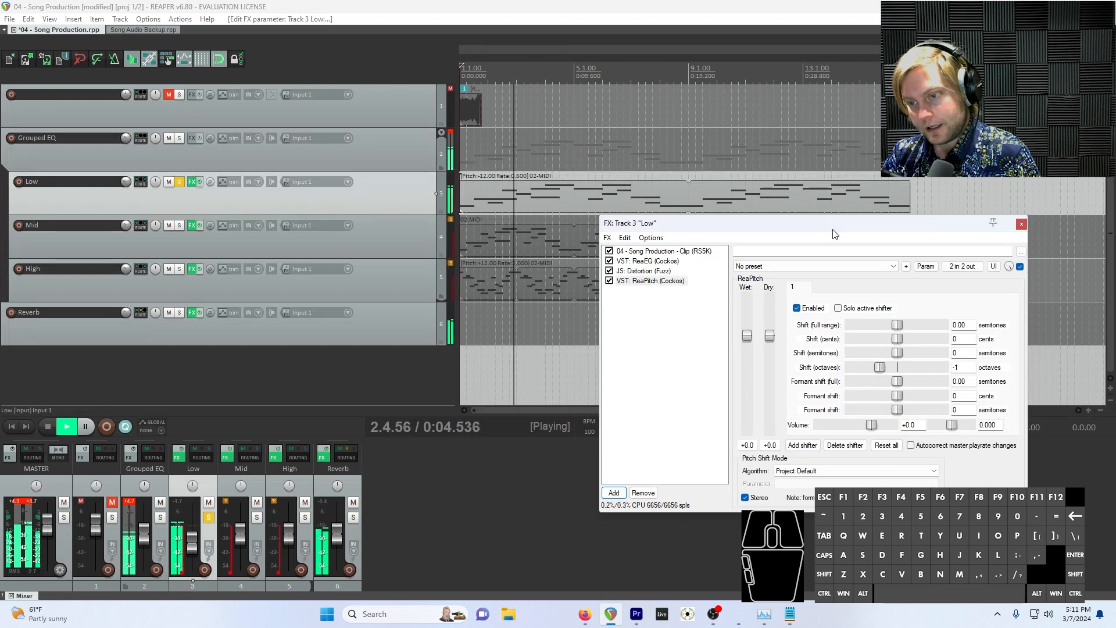
key("space")
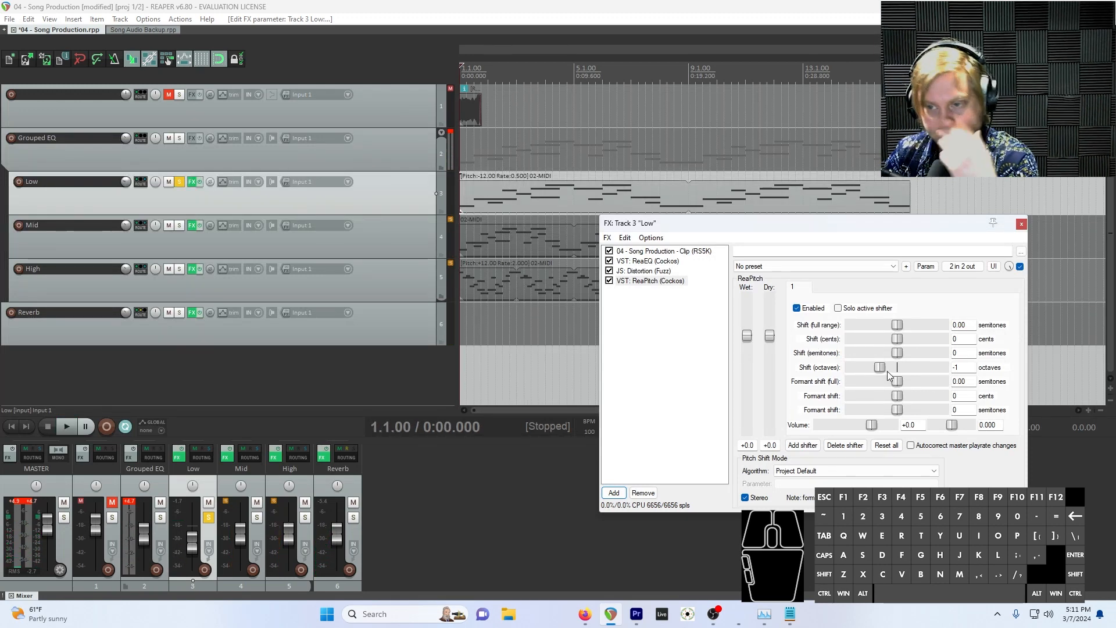
Set ReaPitch's octave shift to -2 and listen to the soloed Low track
left_click_drag(881, 369, 863, 373)
key("space")
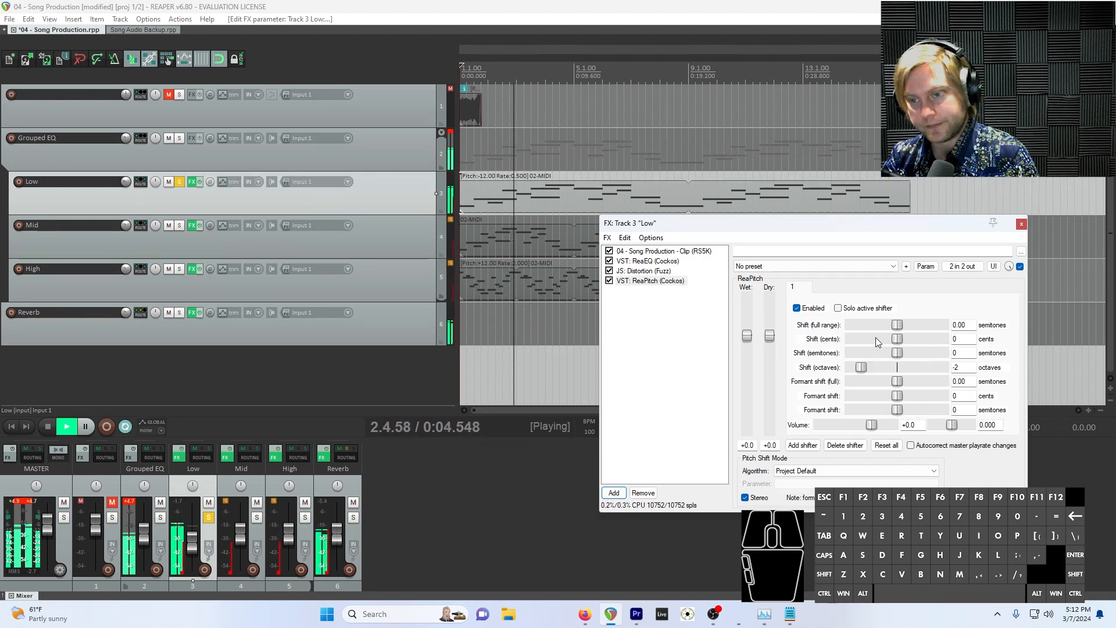
key("space")
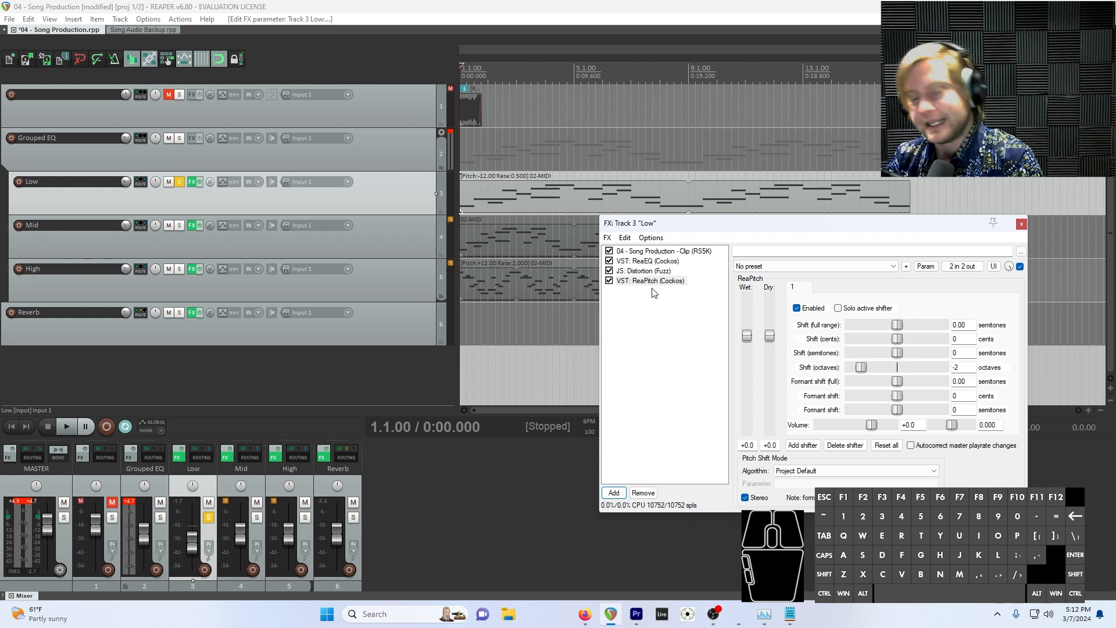
Audition ReaPitch at different positions in Low's effects chain during playback and place it before ReaEQ
key("space")
left_click_drag(649, 286, 652, 263)
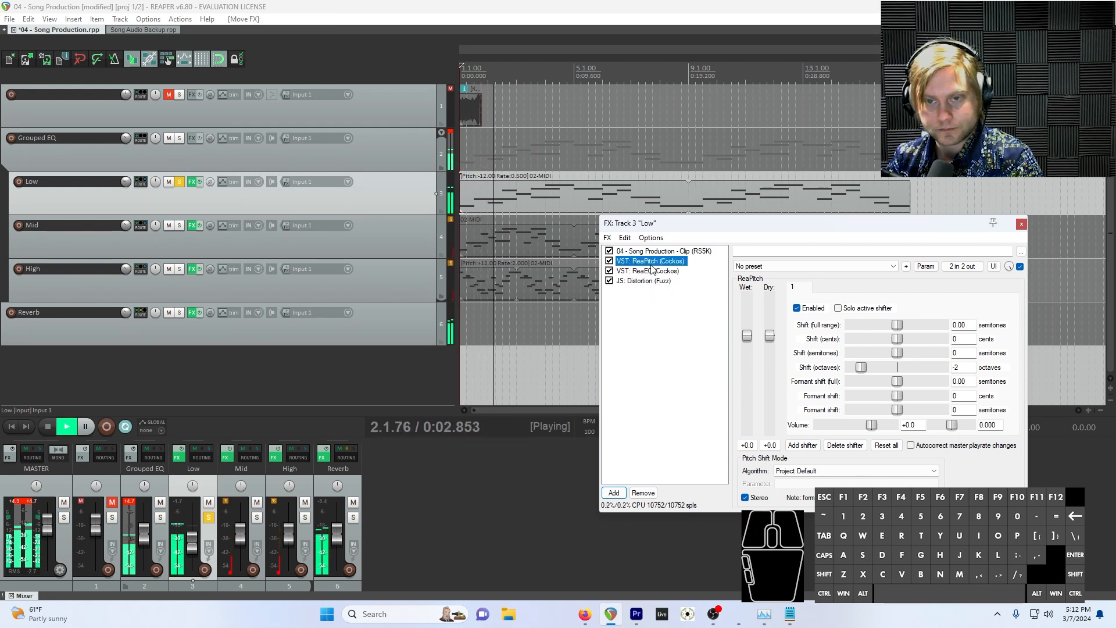
left_click_drag(663, 263, 663, 274)
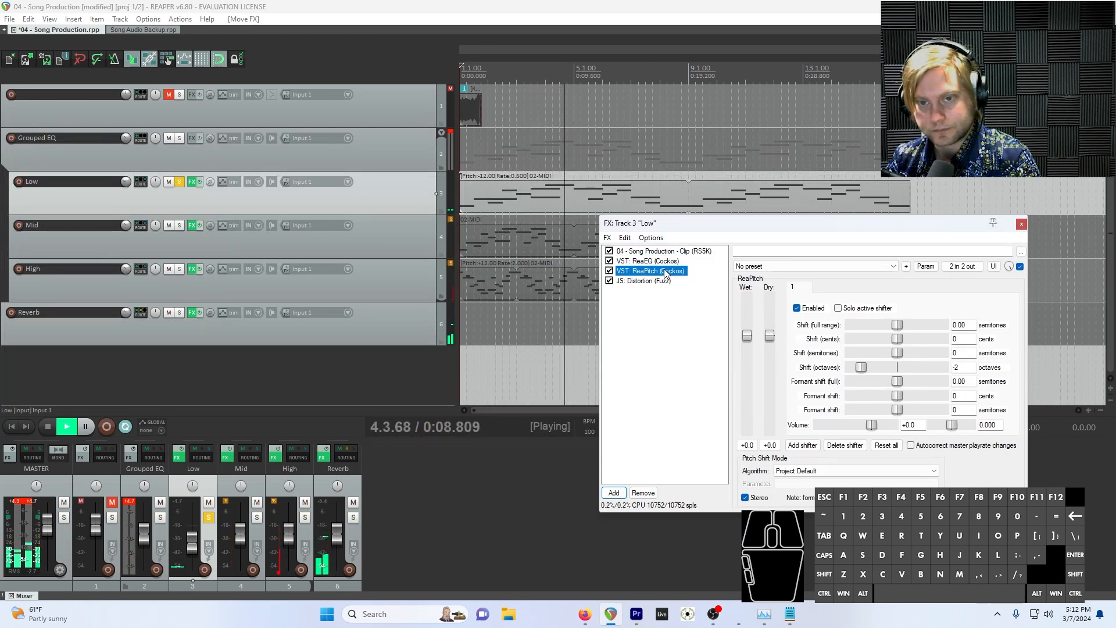
left_click_drag(666, 273, 664, 283)
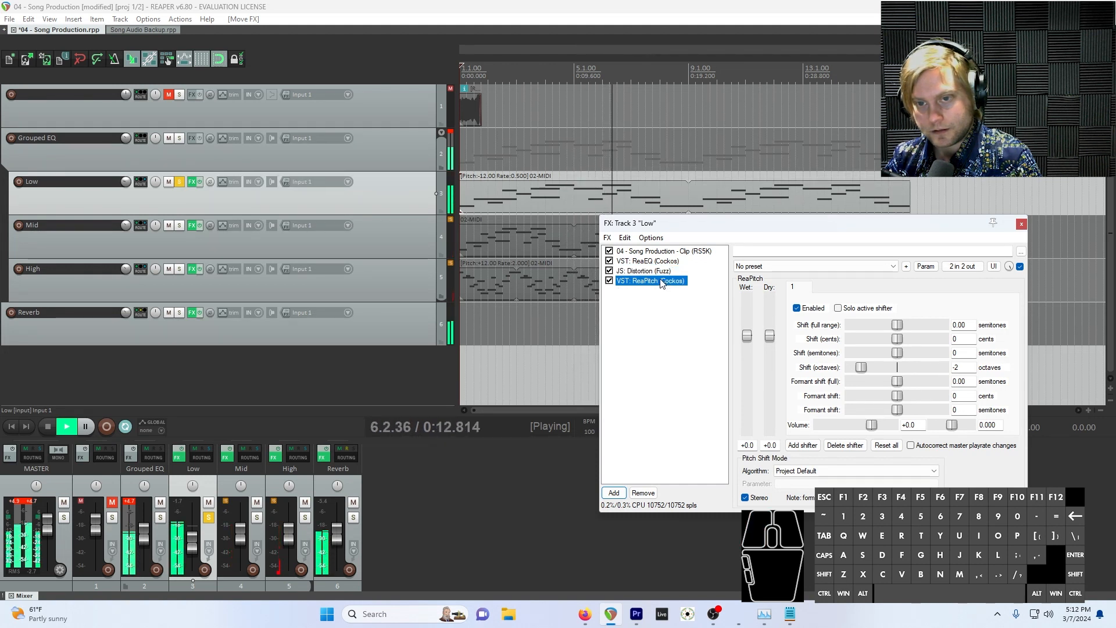
left_click_drag(659, 283, 661, 260)
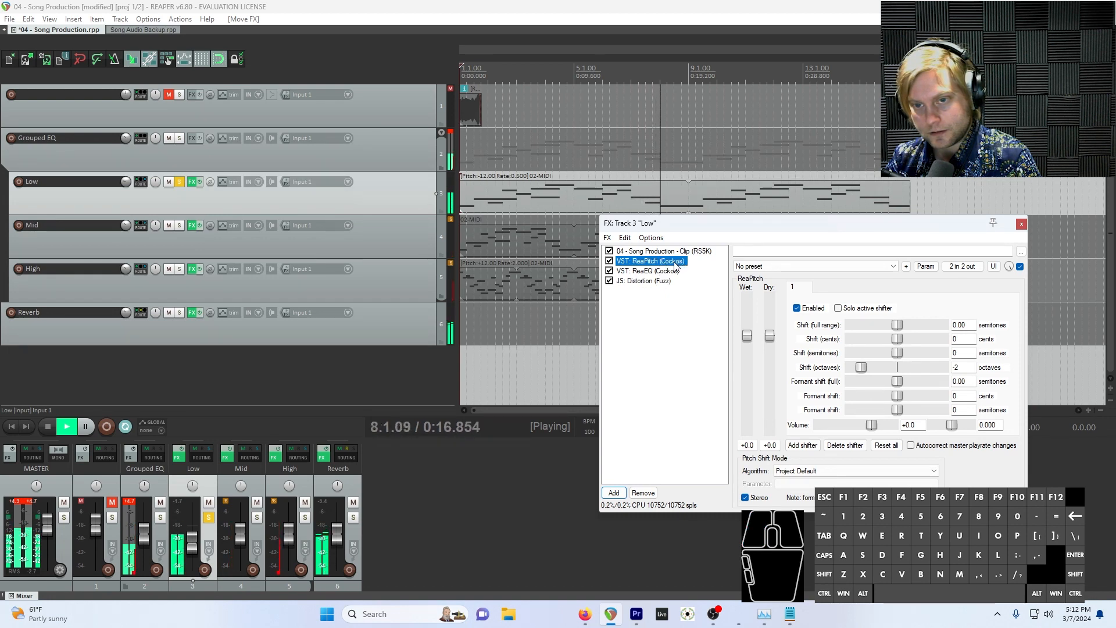
key("space")
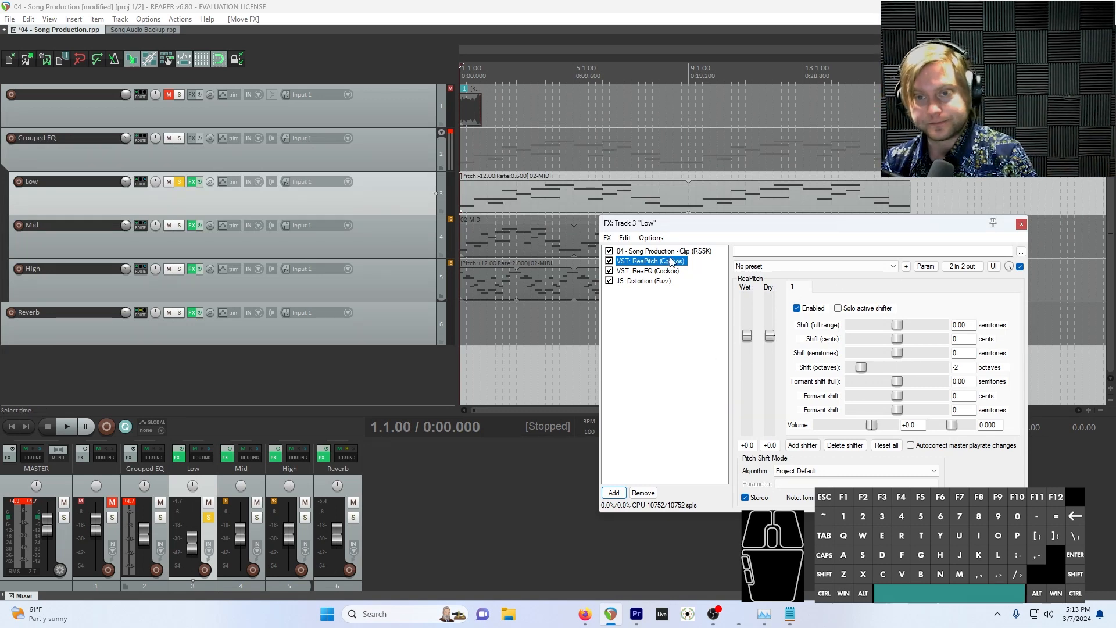
Compare ReaPitch at the end of Low's effects chain with ReaPitch ahead of ReaEQ by ear
key("space")
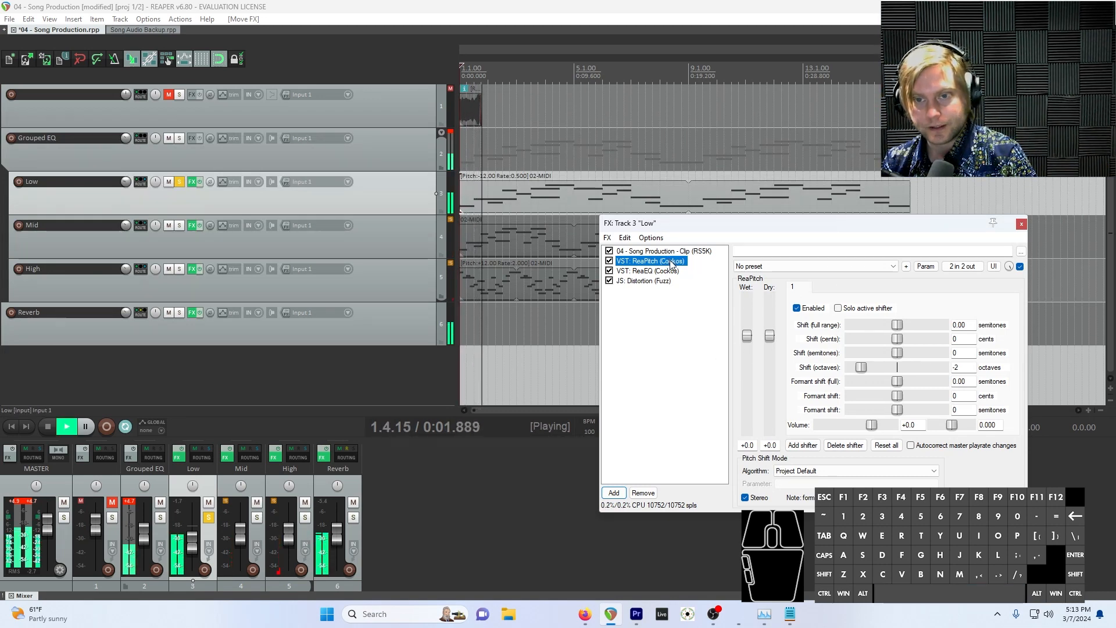
key("space")
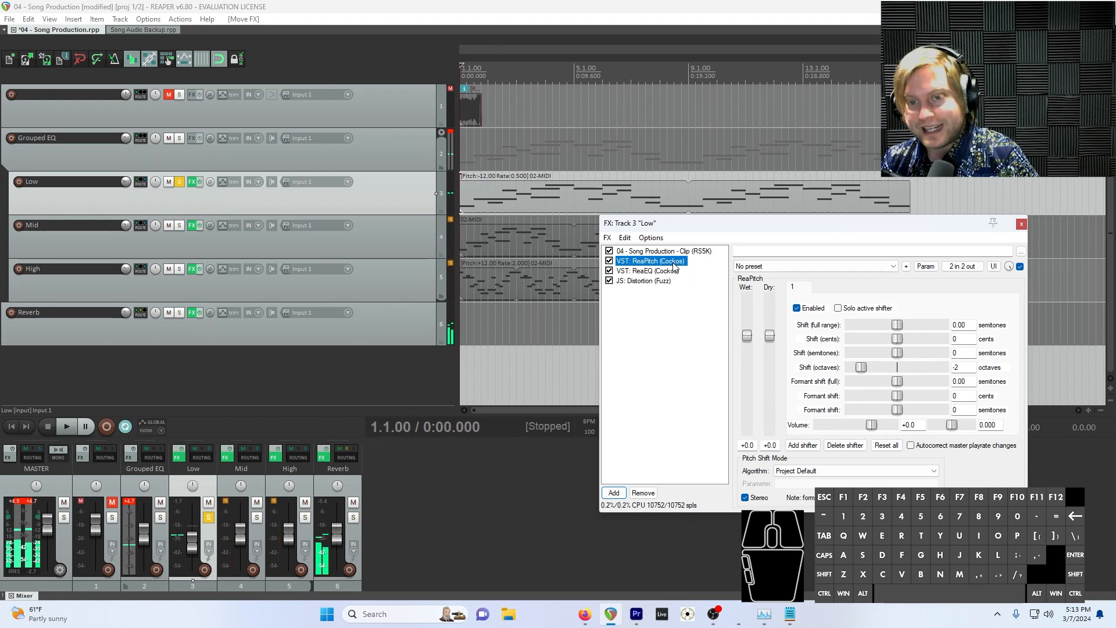
left_click_drag(675, 267, 682, 318)
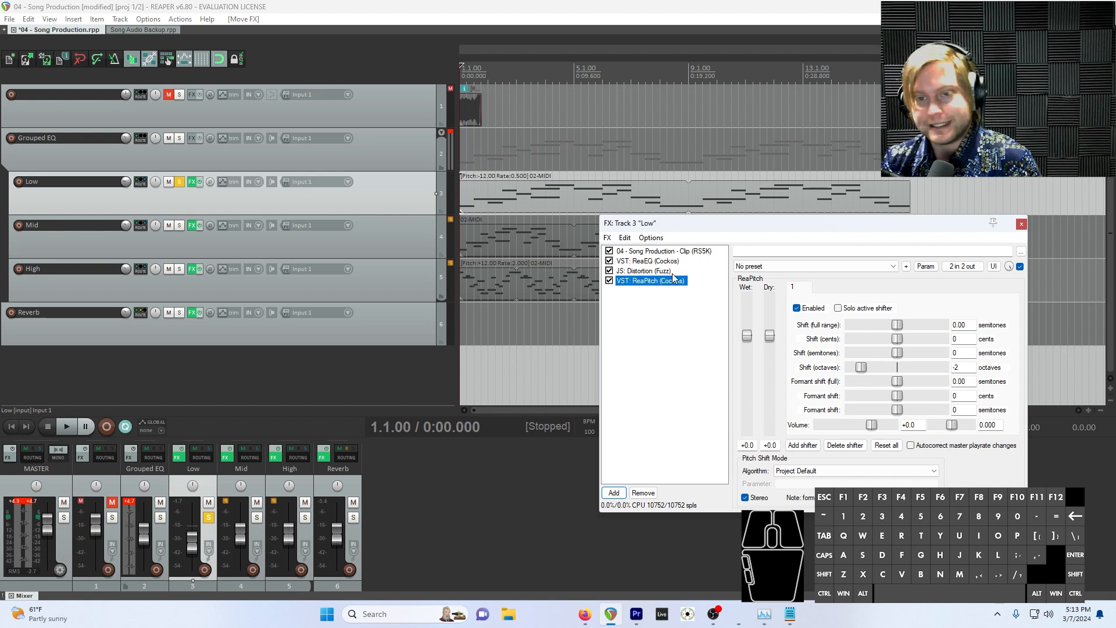
key("space")
left_click_drag(654, 281, 653, 266)
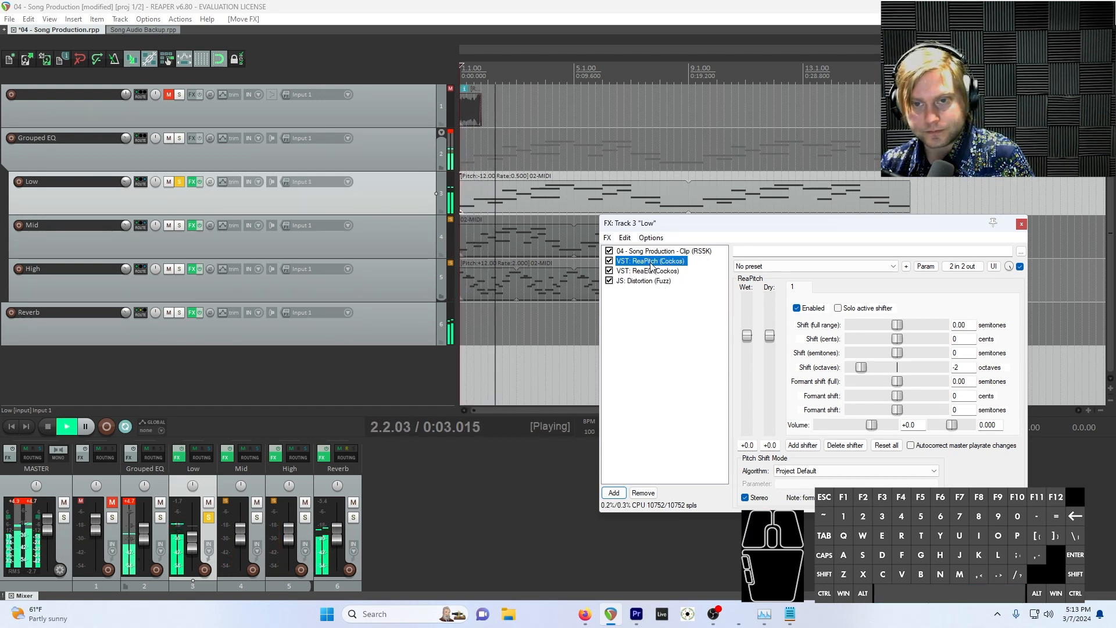
key("space")
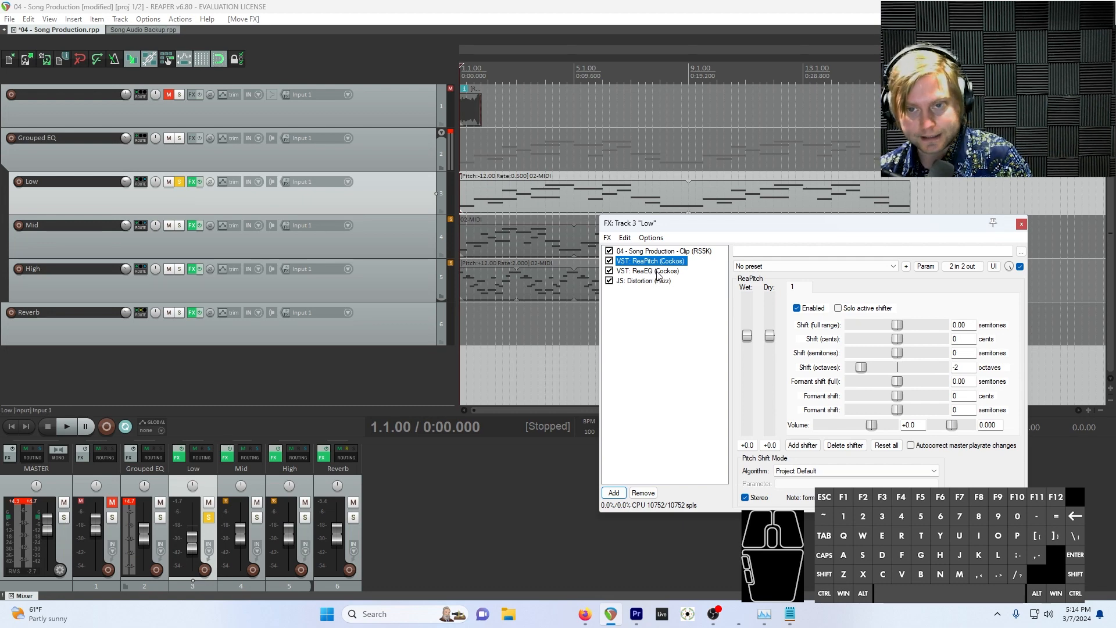
Move ReaEQ after the fuzz distortion on Low during playback and unsolo the track
key("space")
left_click_drag(658, 276, 660, 302)
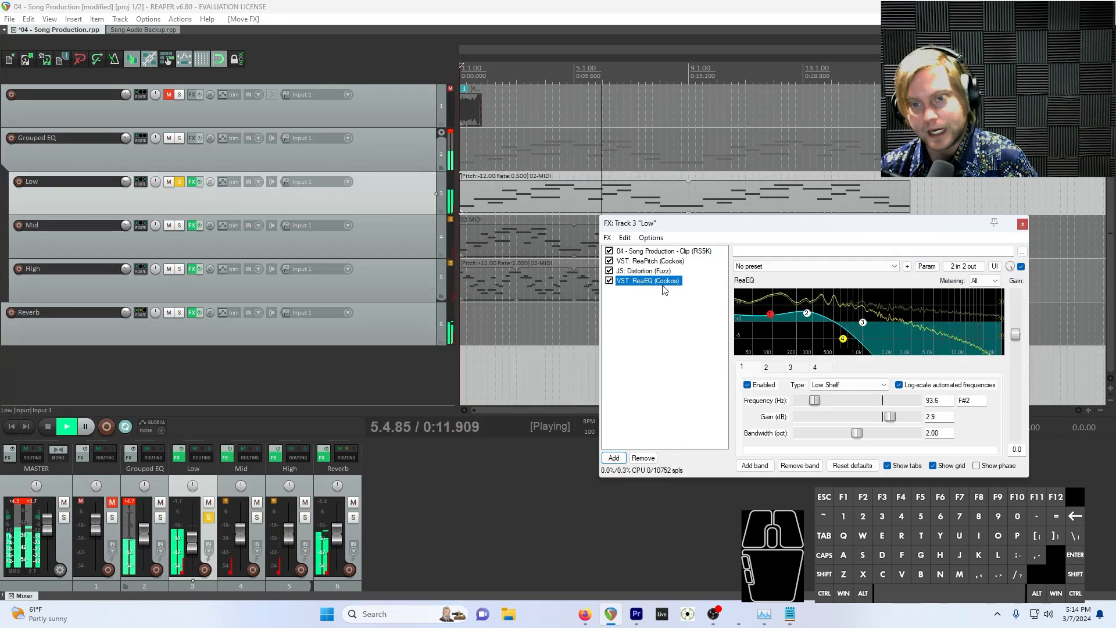
left_click(181, 181)
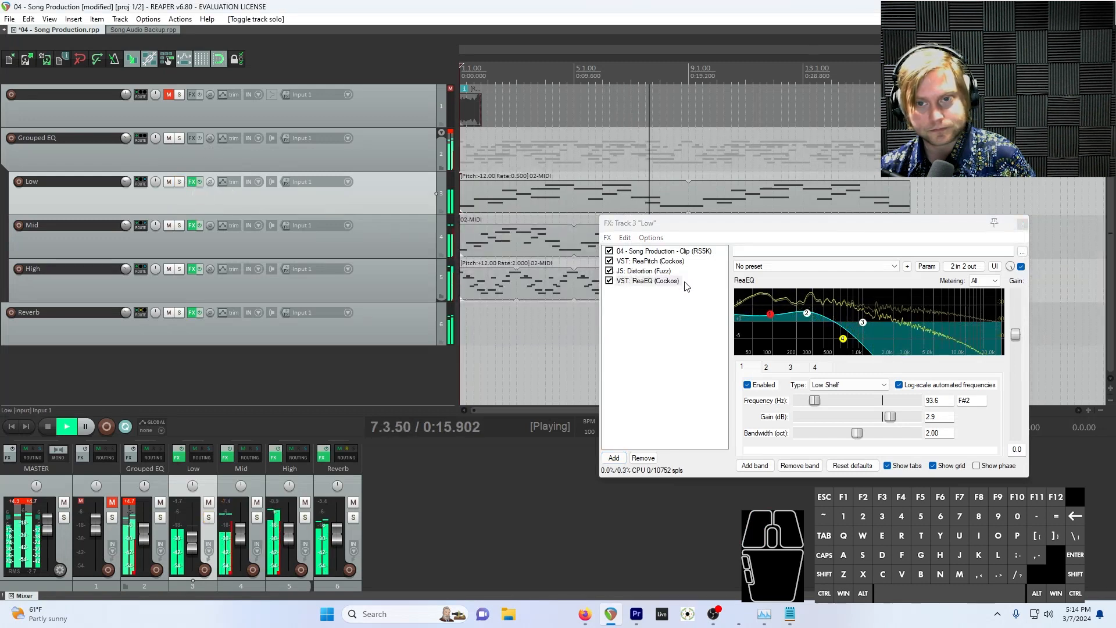
Compare ReaEQ before and after the fuzz distortion in the full mix, leave it last, and stop playback
left_click_drag(636, 282, 657, 273)
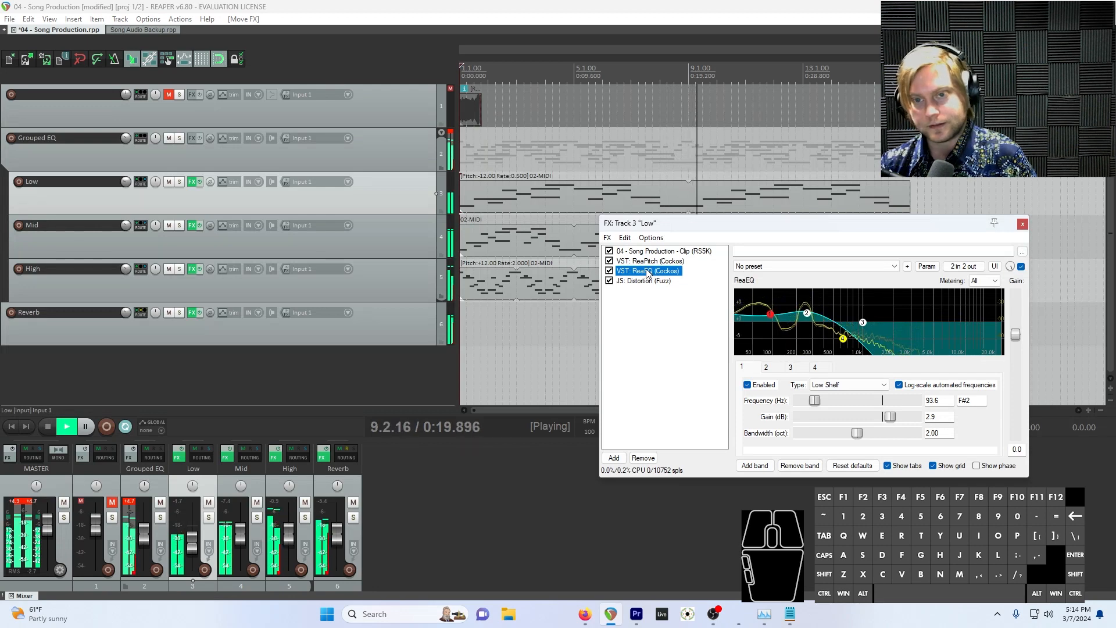
left_click_drag(647, 274, 652, 288)
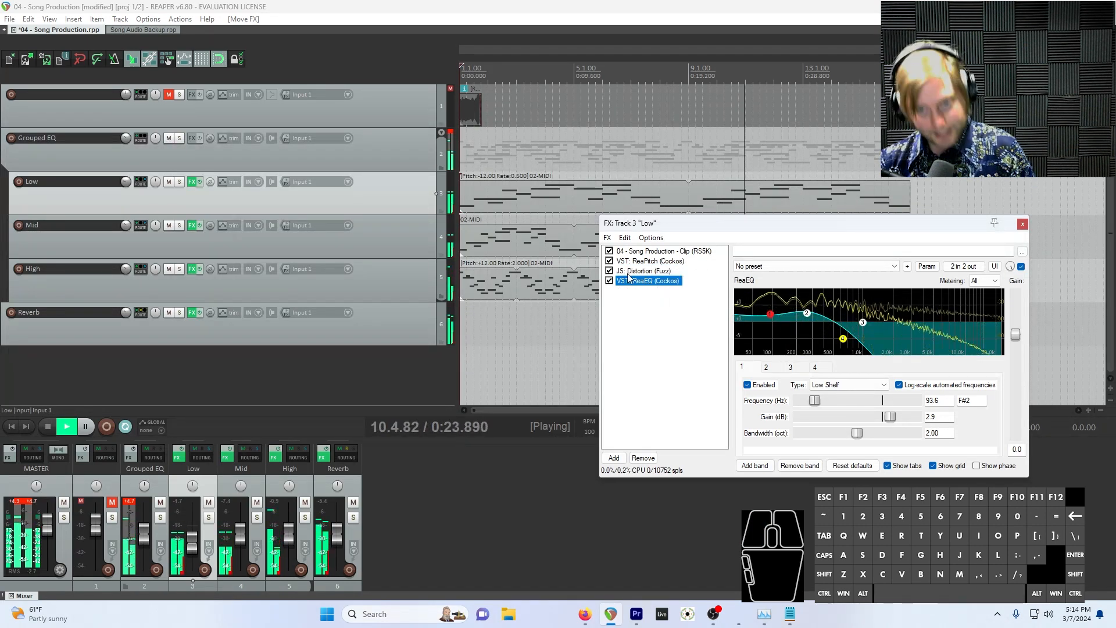
key("space")
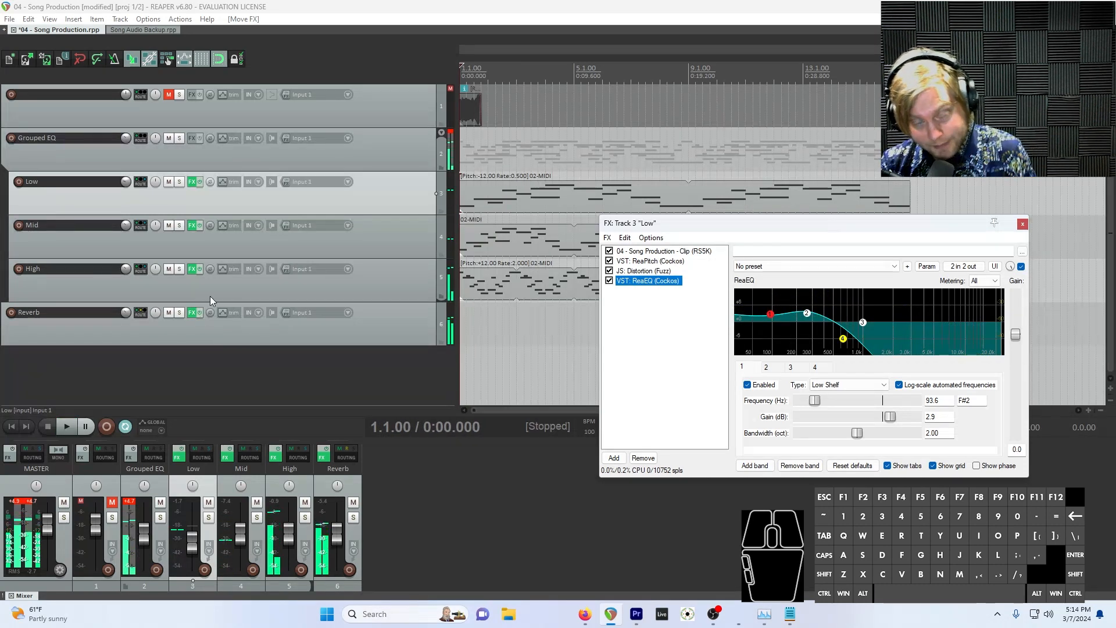